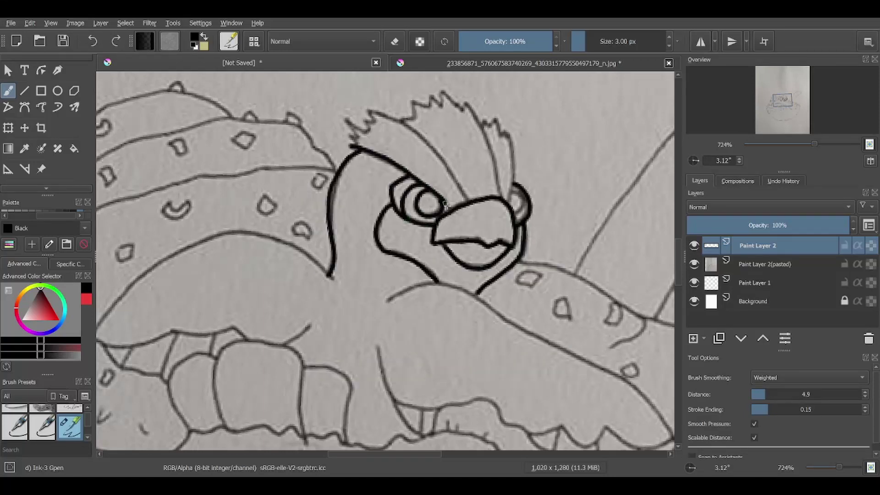
- Ink the crest's spikes and zigzag top, then the wing's upper edge, redoing overly thick strokes
mouse_move(403, 120)
mouse_down()
mouse_move(429, 105)
mouse_move(486, 131)
mouse_up()
mouse_move(498, 202)
mouse_down()
mouse_move(503, 135)
mouse_move(520, 217)
mouse_up()
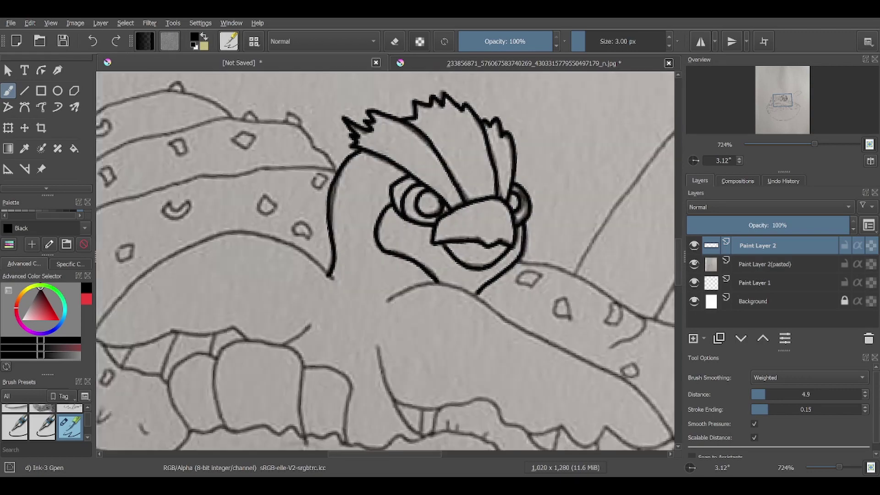
drag(641, 248, 365, 222)
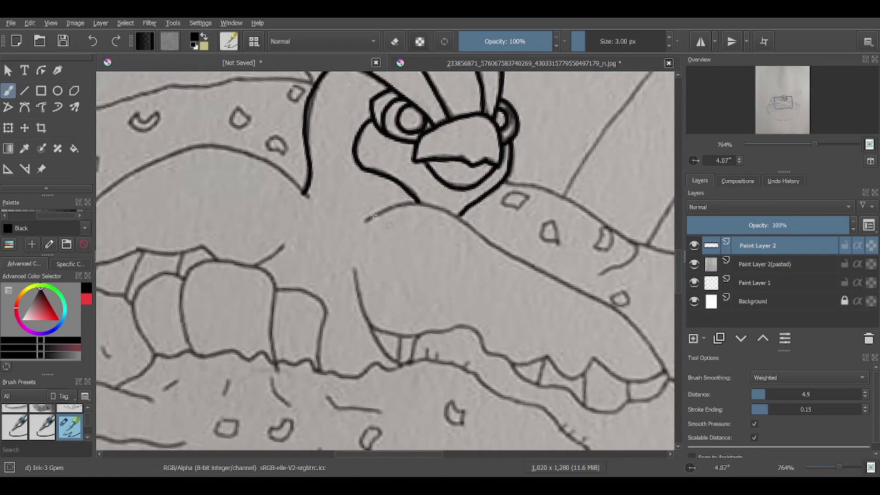
drag(422, 203, 555, 275)
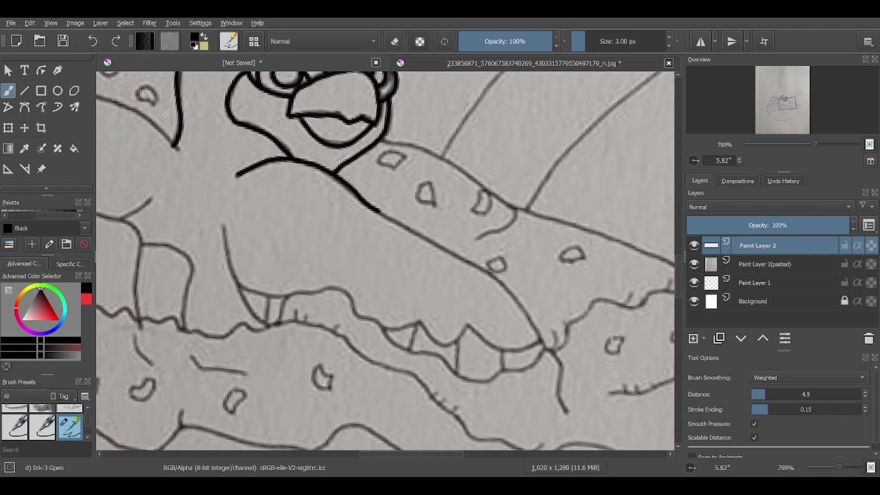
key(ctrl+z)
drag(487, 274, 545, 351)
drag(365, 207, 467, 261)
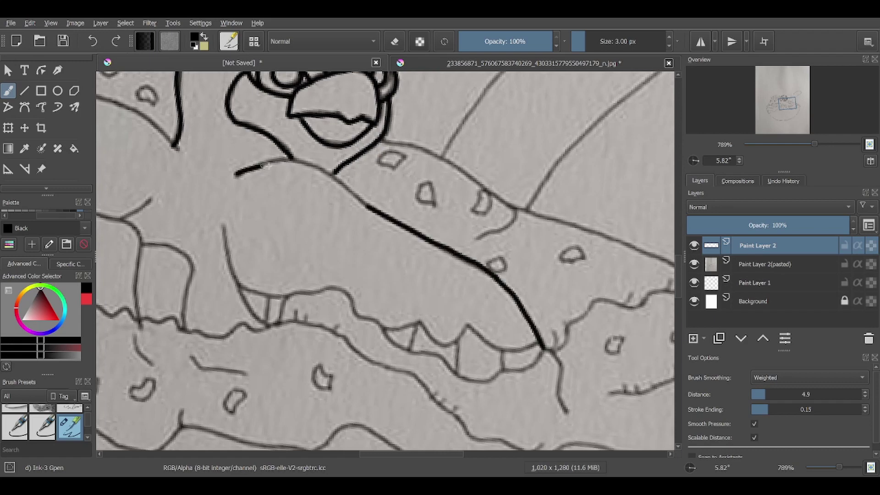
key(ctrl+z)
mouse_move(236, 177)
mouse_down()
mouse_move(326, 171)
mouse_move(375, 217)
mouse_up()
- Ink the edge beneath the wing and the shape under it, then try the left wing curve and blocks before undoing them
drag(223, 227, 285, 300)
mouse_move(383, 328)
mouse_down()
mouse_move(442, 345)
mouse_move(543, 349)
mouse_up()
mouse_move(237, 288)
mouse_down()
mouse_move(268, 324)
mouse_move(316, 287)
mouse_move(444, 357)
mouse_move(544, 355)
mouse_move(574, 420)
mouse_up()
scroll(385, 257, down, 2)
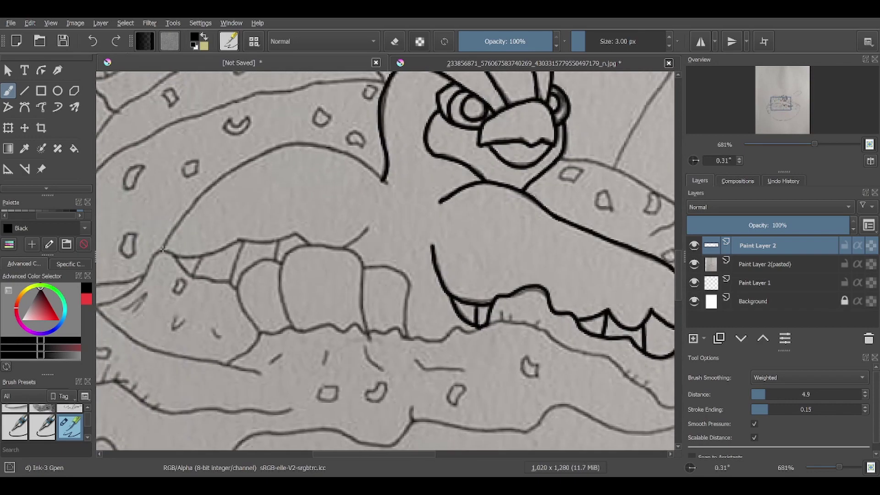
mouse_move(160, 251)
mouse_down()
mouse_move(379, 174)
mouse_move(198, 202)
mouse_move(385, 184)
mouse_up()
key(ctrl+z)
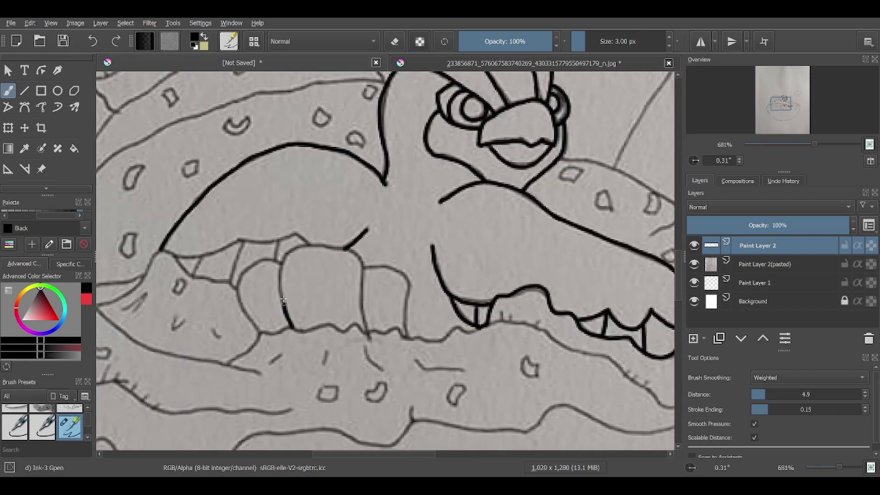
drag(281, 289, 371, 334)
key(ctrl+z)
mouse_move(292, 329)
mouse_down()
mouse_move(278, 264)
mouse_move(372, 333)
mouse_up()
drag(366, 266, 409, 338)
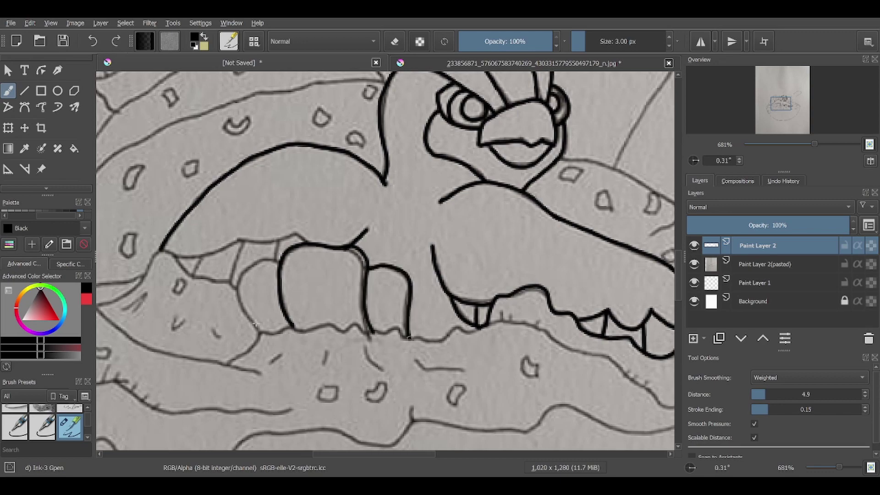
key(ctrl+z)
key(ctrl+z)
key(ctrl+z)
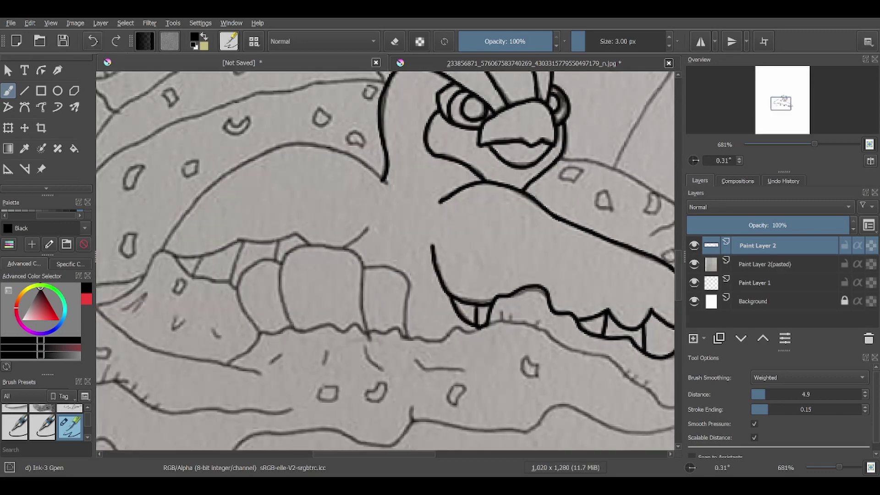
- Redraw the left wing's bold upper curve, the line to its corner, three block outlines and the edge above them
mouse_move(161, 252)
mouse_down()
mouse_move(275, 150)
mouse_move(390, 187)
mouse_up()
key(ctrl+z)
drag(238, 166, 343, 151)
drag(97, 304, 158, 251)
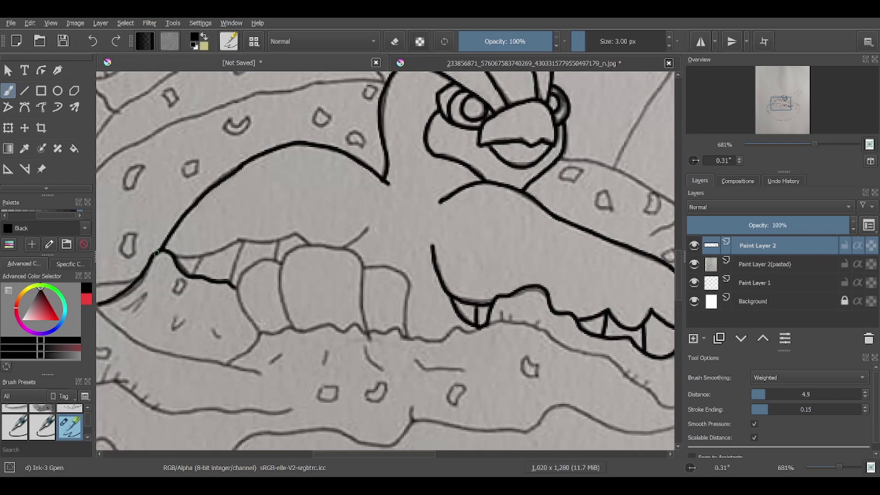
mouse_move(244, 312)
mouse_down()
mouse_move(262, 259)
mouse_move(281, 261)
mouse_up()
mouse_move(295, 329)
mouse_down()
mouse_move(352, 251)
mouse_move(370, 335)
mouse_up()
mouse_move(364, 271)
mouse_down()
mouse_move(406, 311)
mouse_move(409, 339)
mouse_up()
drag(187, 253, 296, 236)
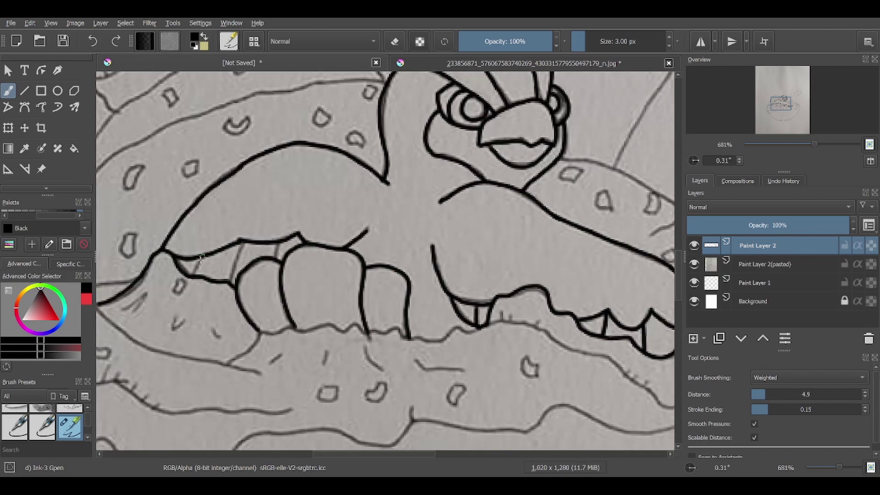
- Ink the pudding's lower edge around the right tip and its inner and upper edge lines
scroll(275, 259, down, 5)
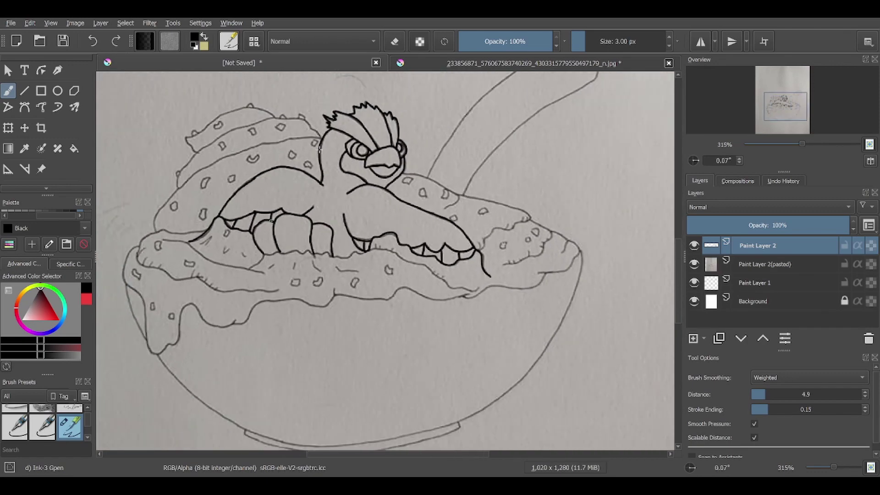
scroll(206, 298, up, 5)
mouse_move(185, 178)
mouse_down()
mouse_move(205, 358)
mouse_move(159, 229)
mouse_move(197, 335)
mouse_move(249, 338)
mouse_move(341, 308)
mouse_move(375, 277)
mouse_move(511, 247)
mouse_move(353, 231)
mouse_up()
key(ctrl+z)
mouse_move(459, 232)
mouse_down()
mouse_move(592, 198)
mouse_move(596, 133)
mouse_move(568, 116)
mouse_up()
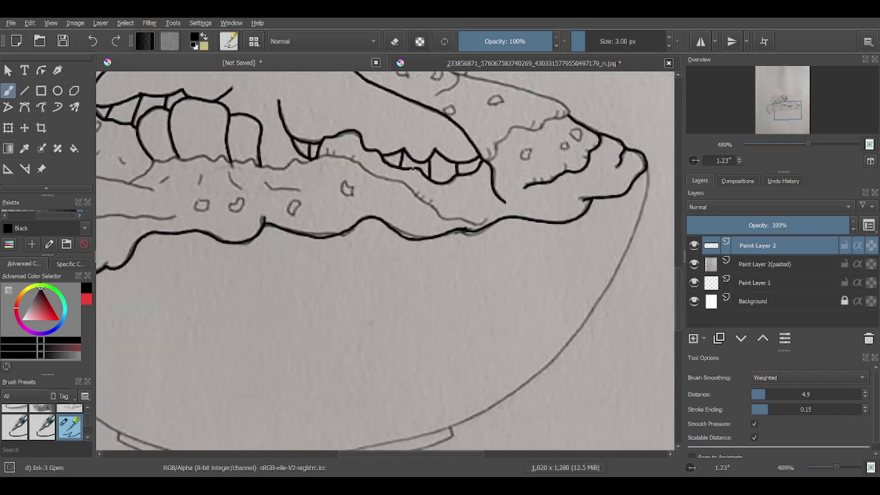
drag(385, 229, 348, 335)
drag(414, 179, 522, 211)
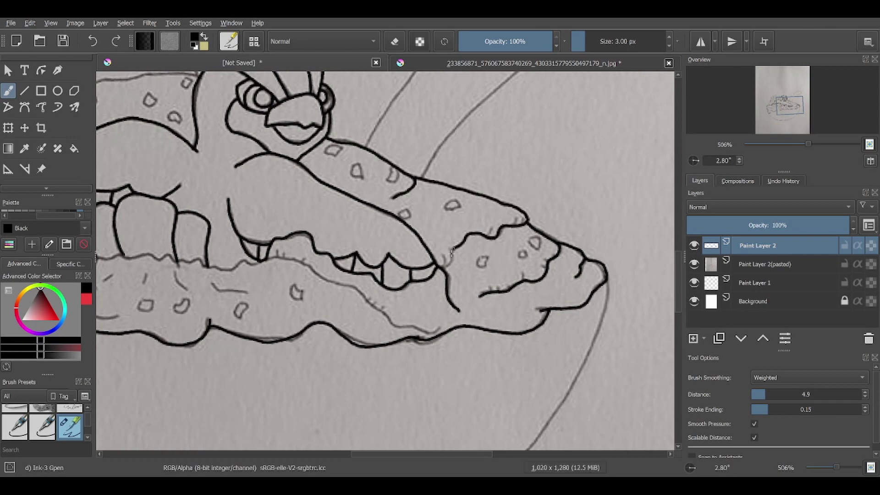
drag(445, 259, 448, 275)
mouse_move(229, 206)
mouse_down()
mouse_move(550, 312)
mouse_move(550, 200)
mouse_up()
mouse_move(321, 208)
mouse_down()
mouse_move(249, 202)
mouse_move(198, 226)
mouse_move(246, 275)
mouse_move(298, 279)
mouse_move(392, 316)
mouse_up()
key(ctrl+z)
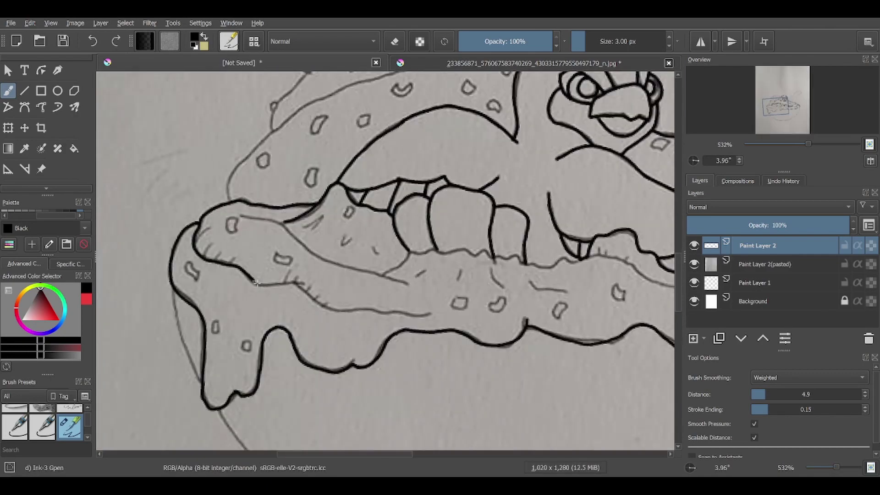
drag(352, 314, 430, 314)
- Hide the photo layer to check, then ink lines across the pudding surface and its inner edge on Paint Layer 2
click(761, 264)
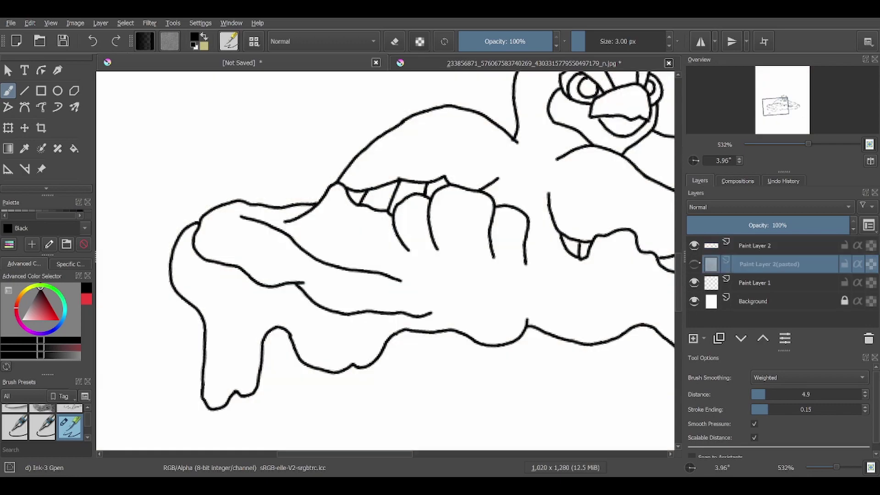
click(752, 247)
drag(242, 214, 404, 285)
drag(378, 271, 403, 264)
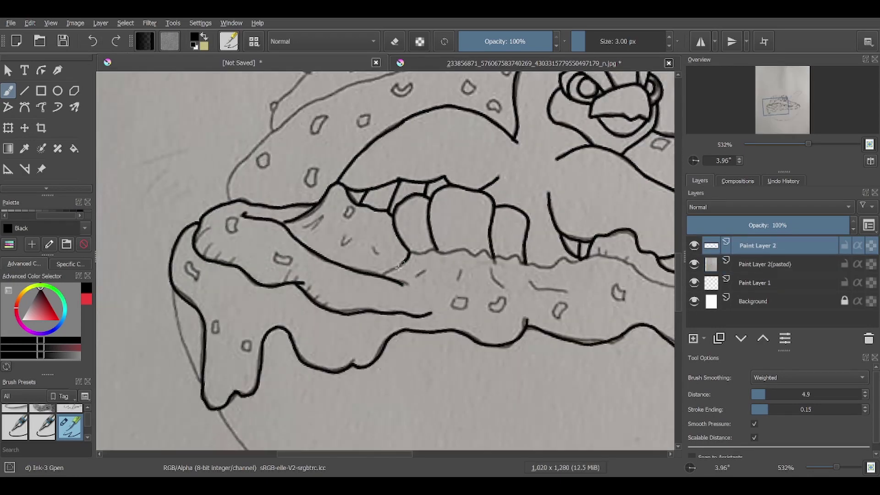
drag(492, 257, 536, 266)
mouse_move(322, 241)
mouse_down()
mouse_move(394, 234)
mouse_move(496, 294)
mouse_move(564, 321)
mouse_up()
scroll(385, 261, down, 5)
scroll(385, 262, up, 6)
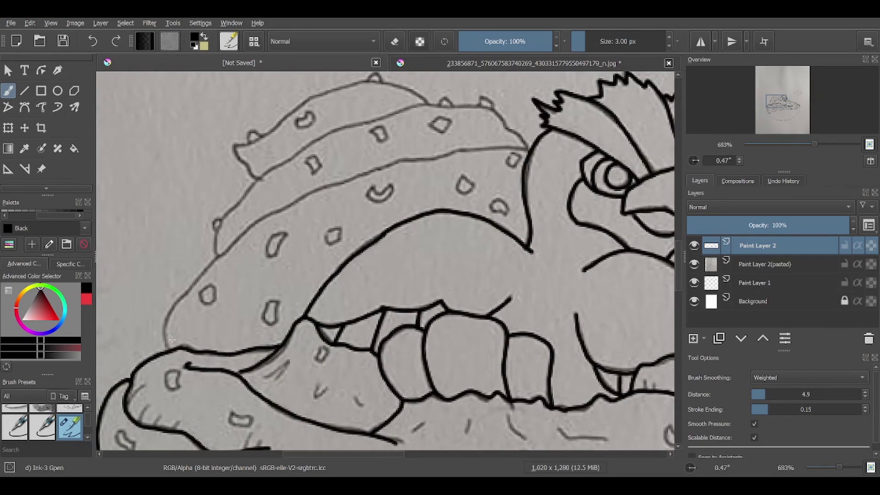
- Trace the left mound's outer edge and top outline
mouse_move(166, 339)
mouse_down()
mouse_move(181, 296)
mouse_move(285, 207)
mouse_move(384, 167)
mouse_move(507, 145)
mouse_up()
mouse_move(219, 223)
mouse_down()
mouse_move(290, 155)
mouse_move(388, 113)
mouse_move(438, 103)
mouse_move(506, 122)
mouse_up()
mouse_move(233, 147)
mouse_down()
mouse_move(370, 77)
mouse_move(428, 97)
mouse_up()
scroll(385, 261, down, 5)
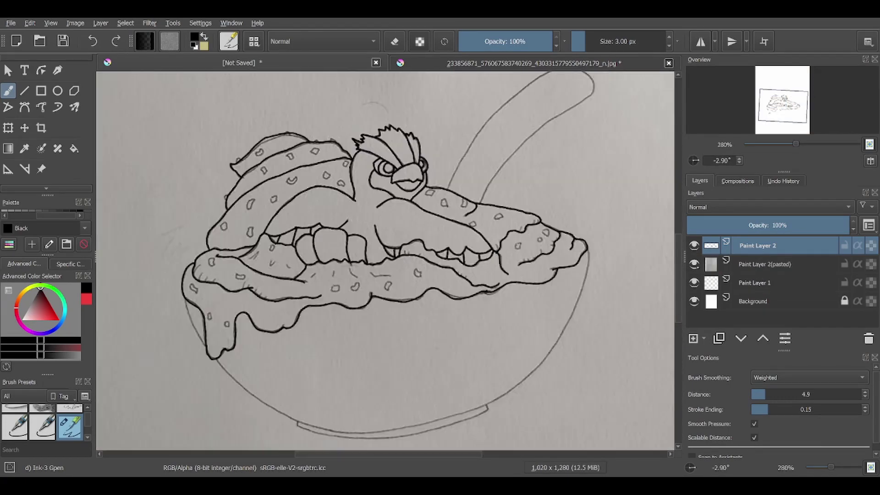
scroll(385, 261, up, 2)
- Ink both edges of the spoon handle up to its tip, erasing and re-inking the right edge
mouse_move(261, 266)
mouse_down()
mouse_move(424, 102)
mouse_move(340, 232)
mouse_up()
key(ctrl+z)
mouse_move(261, 267)
mouse_down()
mouse_move(294, 211)
mouse_move(442, 102)
mouse_up()
mouse_move(460, 148)
mouse_down()
mouse_move(424, 167)
mouse_move(326, 240)
mouse_move(302, 283)
mouse_up()
mouse_move(385, 261)
mouse_down()
mouse_move(348, 193)
mouse_move(385, 230)
mouse_up()
mouse_move(360, 91)
mouse_down()
mouse_move(334, 157)
mouse_move(303, 301)
mouse_move(310, 360)
mouse_up()
key(e)
key(e)
mouse_move(333, 158)
mouse_down()
mouse_move(320, 202)
mouse_move(322, 187)
mouse_up()
key(e)
key(e)
mouse_move(385, 262)
mouse_down()
mouse_move(385, 321)
mouse_move(385, 238)
mouse_move(275, 138)
mouse_move(367, 94)
mouse_up()
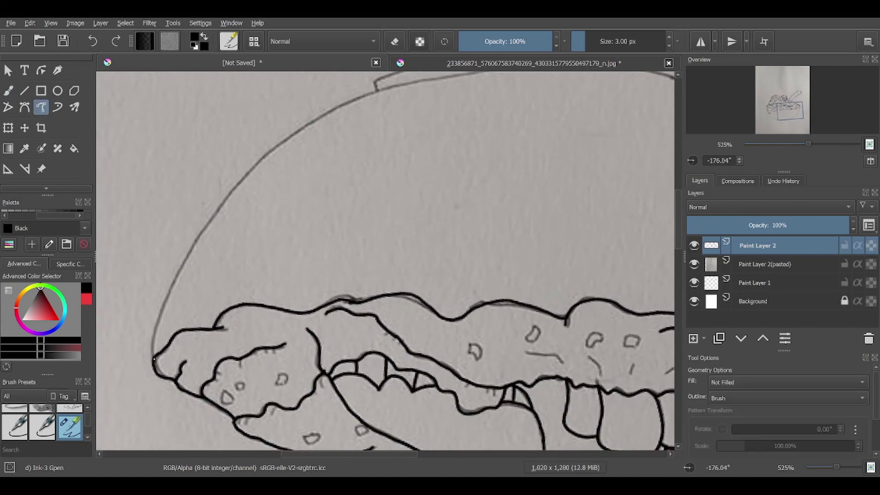
- Try tracing the bowl's left edge with the Dynamic Brush, undoing each attempt
click(57, 106)
drag(154, 357, 158, 294)
key(ctrl+z)
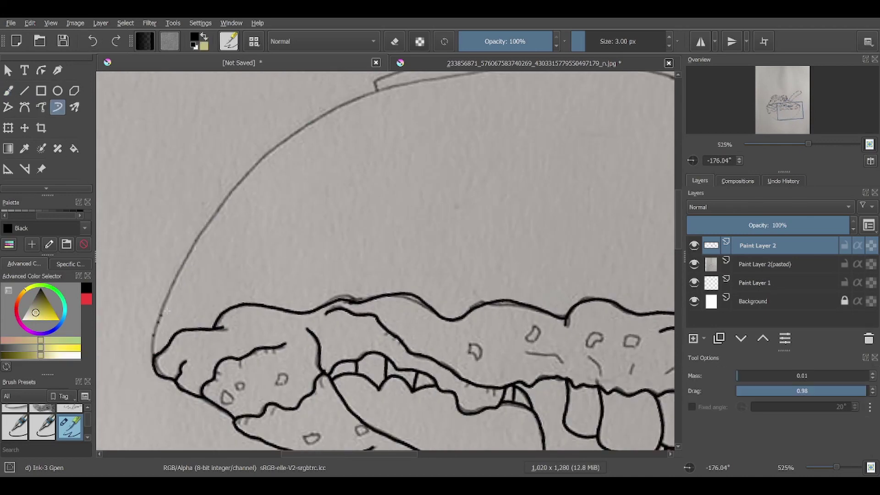
drag(190, 269, 203, 242)
key(ctrl+z)
mouse_move(170, 285)
mouse_down()
mouse_move(362, 94)
mouse_move(399, 91)
mouse_up()
key(ctrl+z)
- Draw the bowl's curved left side as a polyline from its base up to the rim
click(8, 107)
click(155, 357)
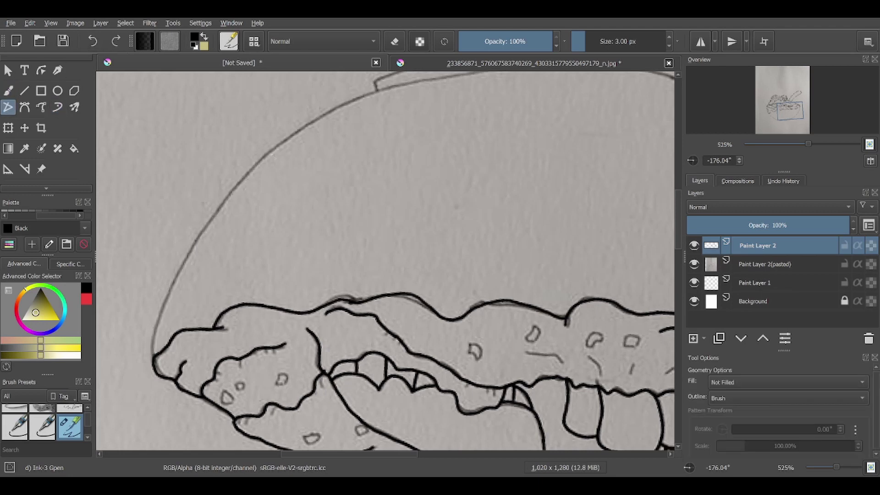
double_click(374, 98)
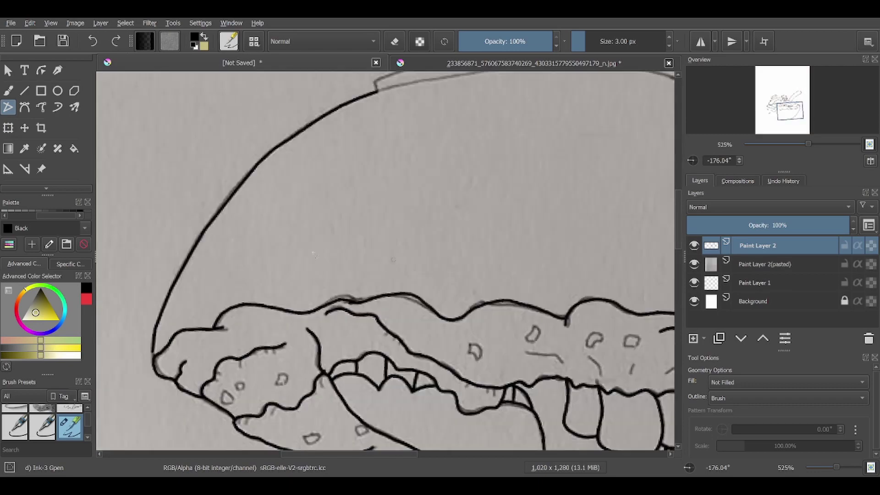
key(b)
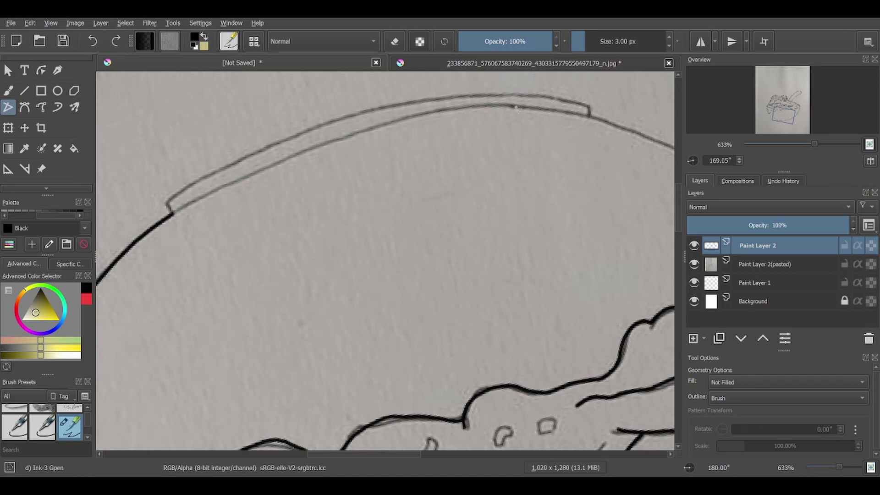
- With the Freehand Brush, ink the bowl's rim line section by section over the grey sketch
key(b)
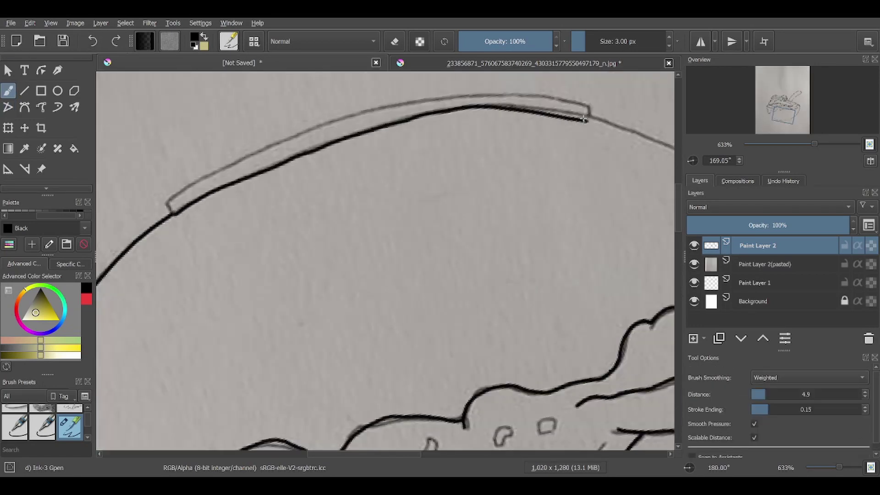
scroll(592, 118, down, 3)
scroll(385, 262, up, 5)
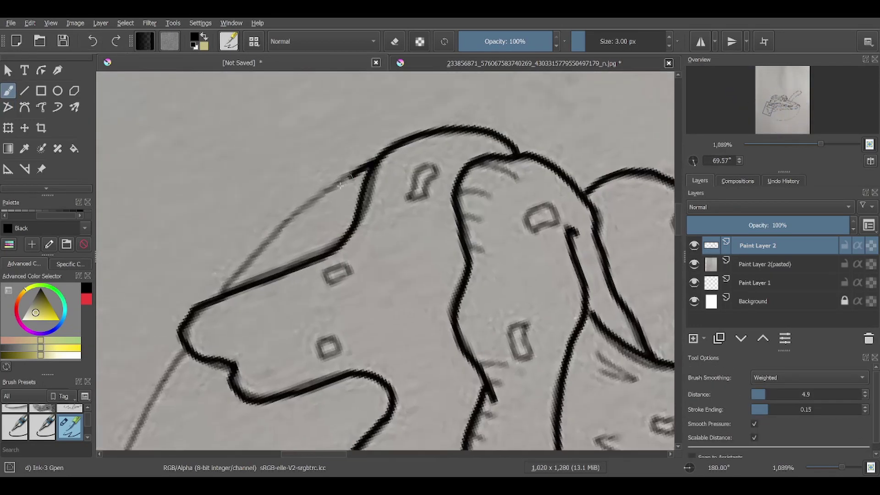
mouse_move(209, 243)
mouse_down()
mouse_move(142, 369)
mouse_move(111, 451)
mouse_up()
drag(308, 252, 267, 444)
scroll(267, 444, up, 2)
mouse_move(271, 146)
mouse_down()
mouse_move(232, 317)
mouse_move(236, 409)
mouse_up()
scroll(170, 283, down, 3)
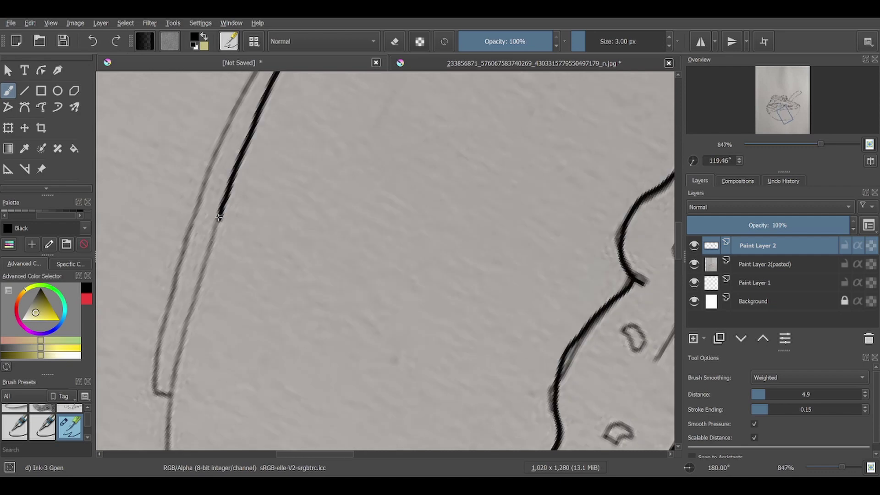
drag(218, 217, 166, 433)
scroll(166, 433, up, 2)
mouse_move(232, 117)
mouse_down()
mouse_move(188, 299)
mouse_move(188, 451)
mouse_up()
scroll(188, 452, up, 1)
mouse_move(259, 119)
mouse_down()
mouse_move(206, 275)
mouse_move(181, 447)
mouse_up()
scroll(181, 447, down, 6)
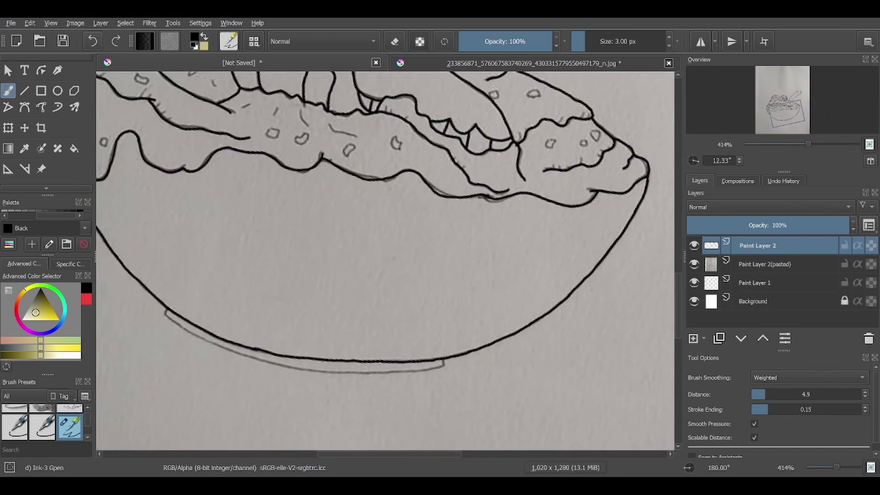
scroll(386, 254, up, 3)
- Ink the base's hooked ends, lower base line and remaining right line, then hide the photo layer to check
drag(640, 142, 651, 123)
scroll(385, 253, up, 1)
scroll(385, 254, up, 1)
mouse_move(304, 429)
mouse_down()
mouse_move(321, 404)
mouse_move(320, 343)
mouse_up()
drag(397, 98, 317, 355)
scroll(316, 356, up, 3)
drag(405, 73, 404, 401)
scroll(404, 401, up, 3)
drag(370, 157, 412, 440)
scroll(413, 440, down, 5)
click(694, 264)
scroll(385, 257, up, 5)
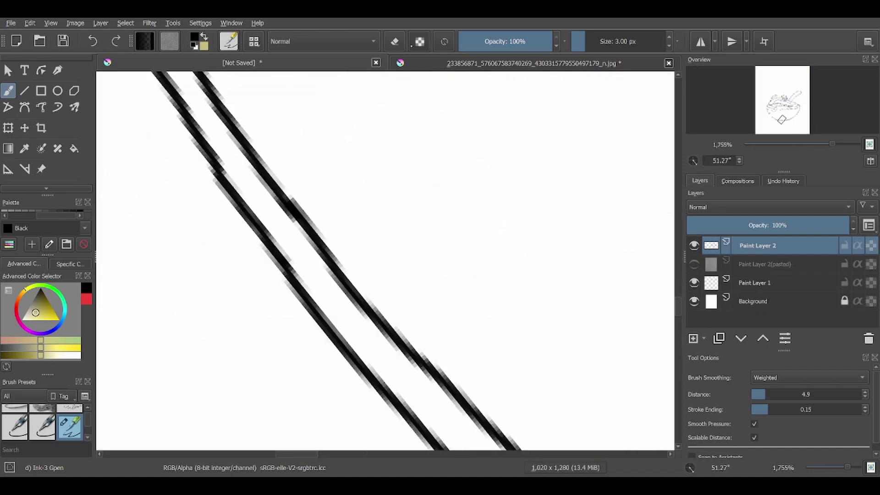
key(e)
scroll(385, 257, down, 5)
- Toggle the photo layer to compare, return to the brush, and zoom onto the pudding and blocks
click(694, 264)
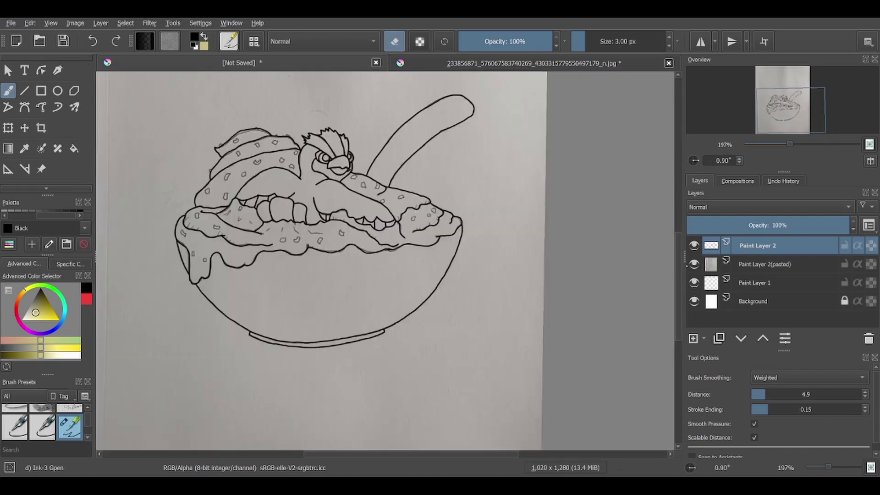
click(694, 264)
click(694, 264)
key(e)
scroll(296, 214, up, 3)
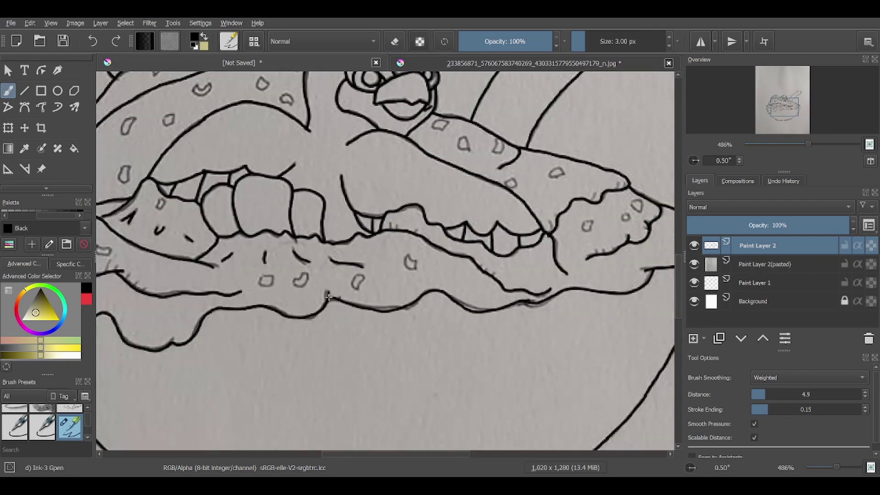
drag(213, 332, 236, 262)
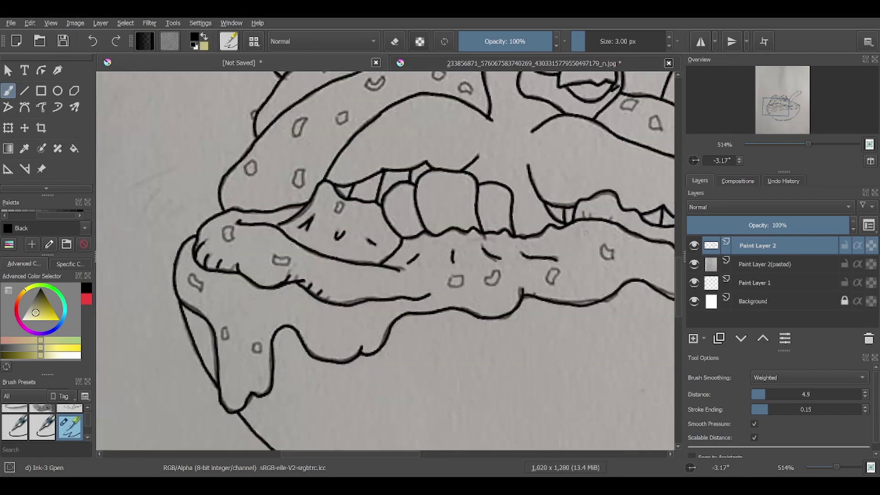
drag(245, 311, 537, 279)
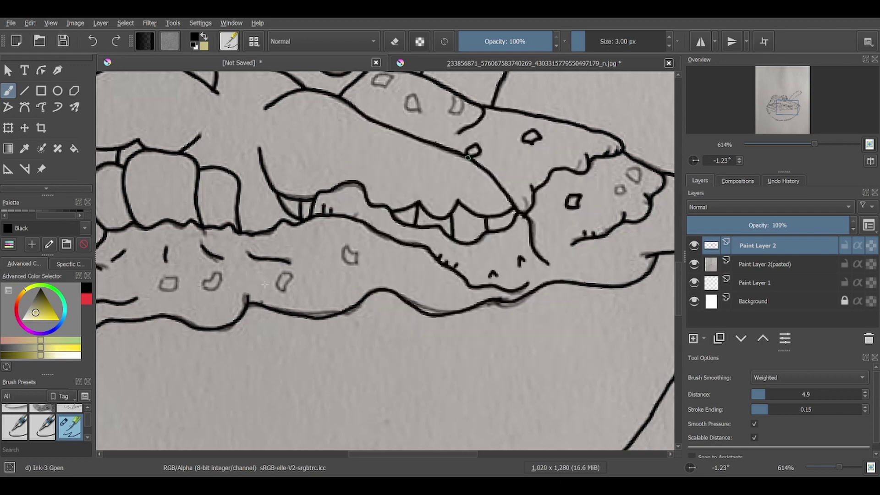
scroll(349, 245, left, 5)
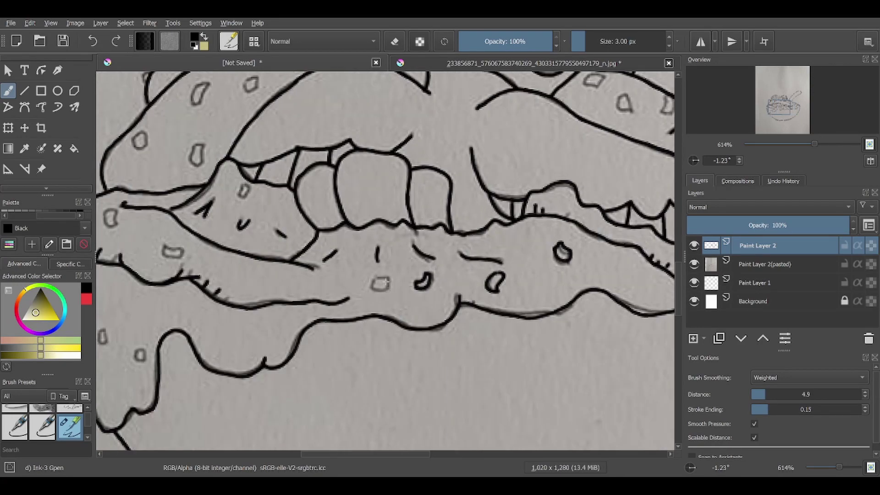
scroll(166, 248, left, 3)
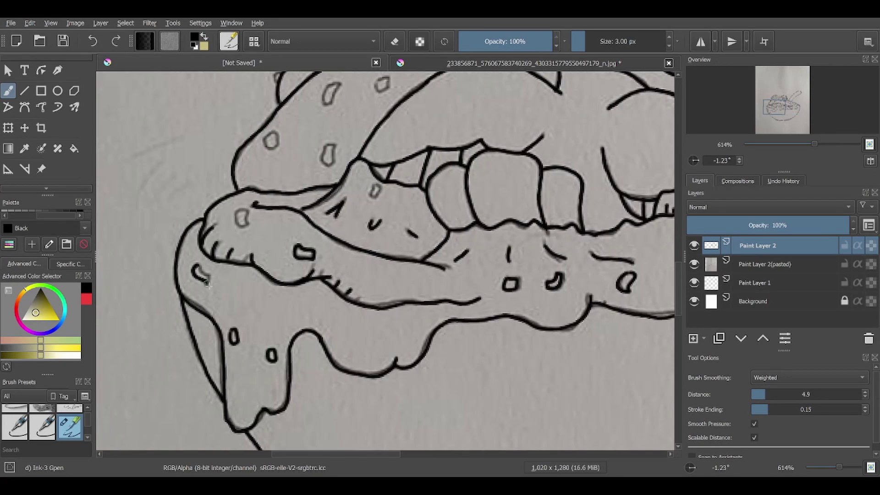
drag(337, 234, 591, 265)
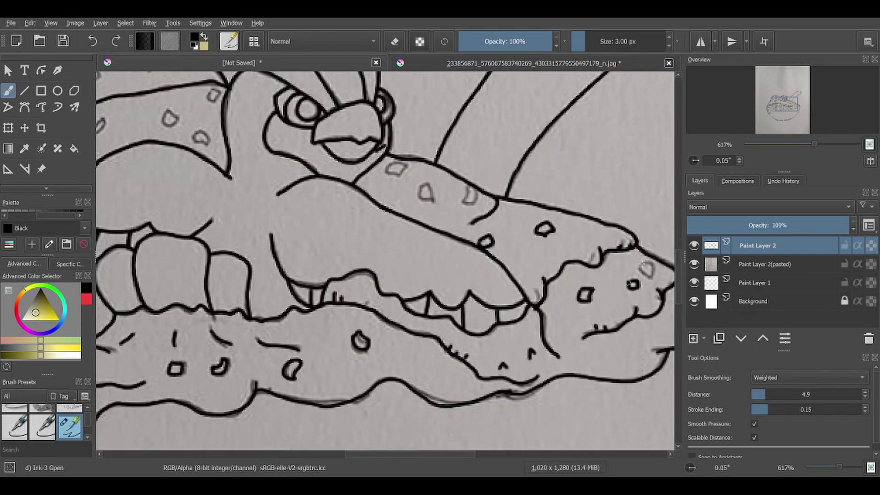
drag(408, 200, 250, 261)
- Ink seven oval spot outlines across the pudding
drag(289, 322, 282, 355)
mouse_move(216, 310)
mouse_down()
mouse_move(198, 337)
mouse_move(221, 307)
mouse_up()
drag(289, 243, 274, 269)
drag(366, 214, 345, 236)
drag(372, 179, 397, 184)
drag(467, 160, 447, 184)
drag(528, 133, 543, 143)
- Hide the pasted reference sketch and ink four more oval spots on the pudding
click(693, 264)
drag(348, 280, 350, 293)
drag(277, 158, 256, 186)
drag(353, 124, 367, 145)
drag(429, 96, 419, 120)
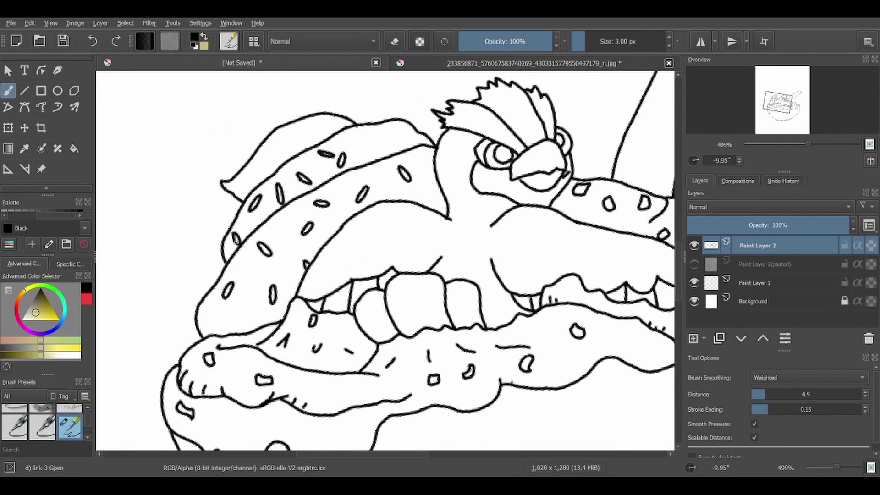
- Show the pasted reference sketch layer again
right_click(357, 217)
click(265, 161)
right_click(242, 217)
click(242, 218)
scroll(385, 261, down, 5)
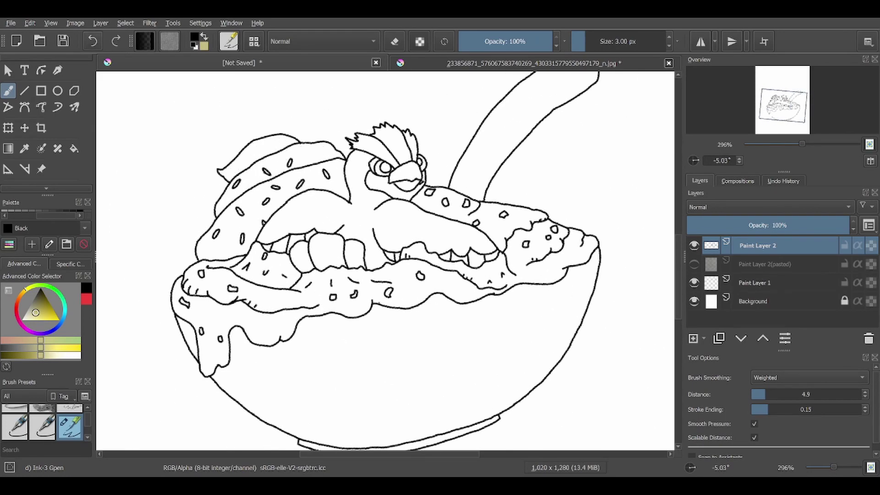
click(694, 264)
scroll(385, 261, up, 5)
- Re-ink the eight missed oval spots along the pudding swirl, up to the upper swirl
drag(212, 300, 213, 301)
drag(287, 305, 288, 306)
drag(279, 229, 281, 230)
drag(341, 211, 343, 212)
drag(382, 156, 399, 158)
drag(479, 126, 480, 128)
drag(520, 147, 532, 156)
drag(531, 92, 536, 102)
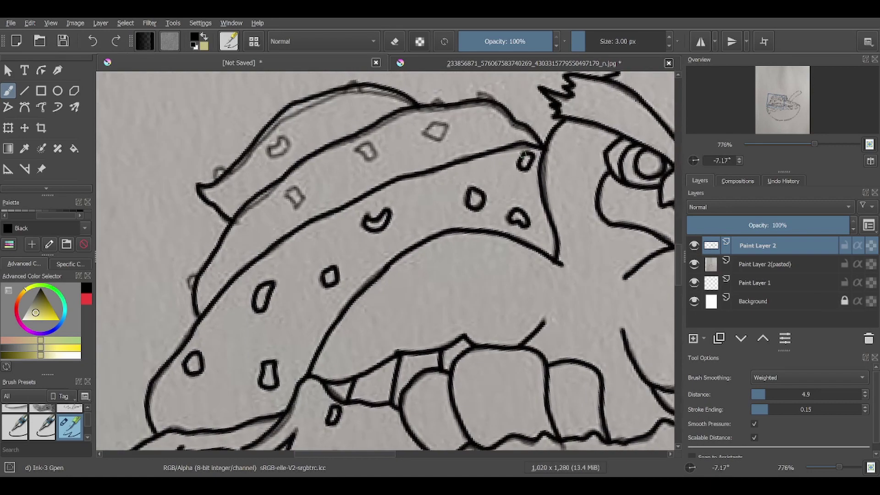
- Ink the nub on the swirl's left edge and the remaining small spots, then hide the reference
drag(188, 278, 192, 288)
drag(291, 189, 299, 202)
drag(362, 143, 375, 160)
drag(427, 125, 444, 135)
drag(273, 143, 283, 139)
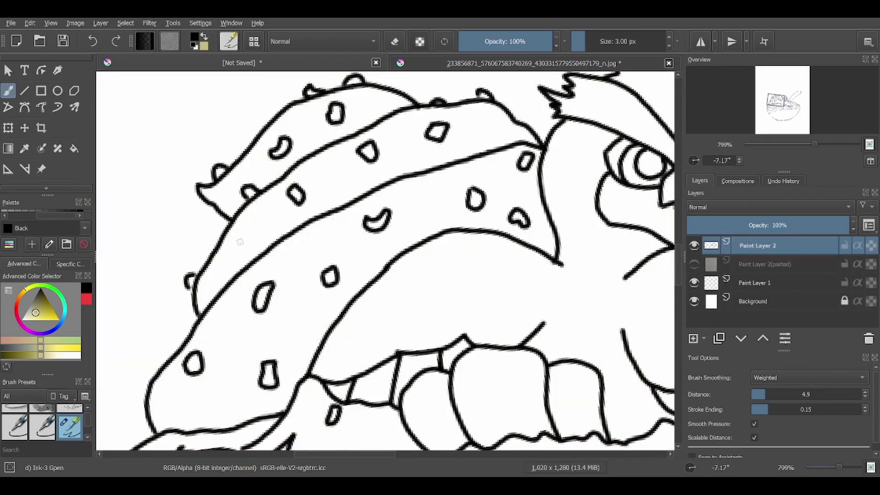
key(2)
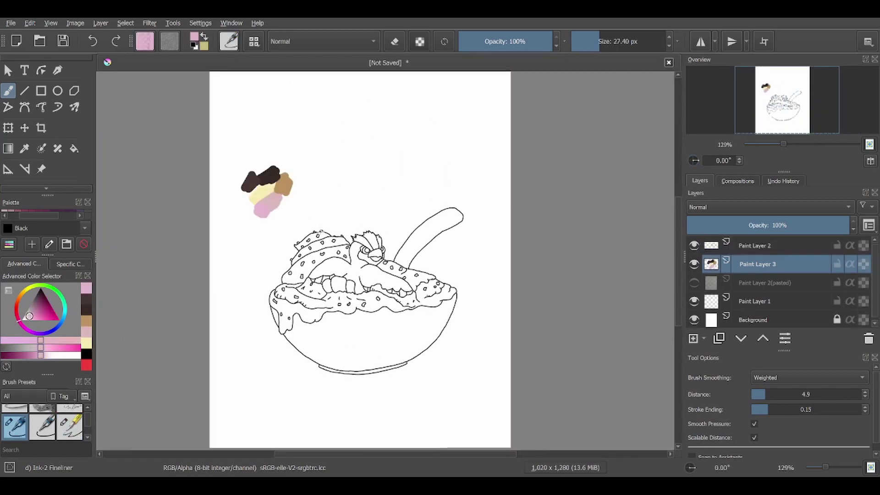
- Return to painting on Paint Layer 3 with erasing turned off
scroll(385, 261, up, 10)
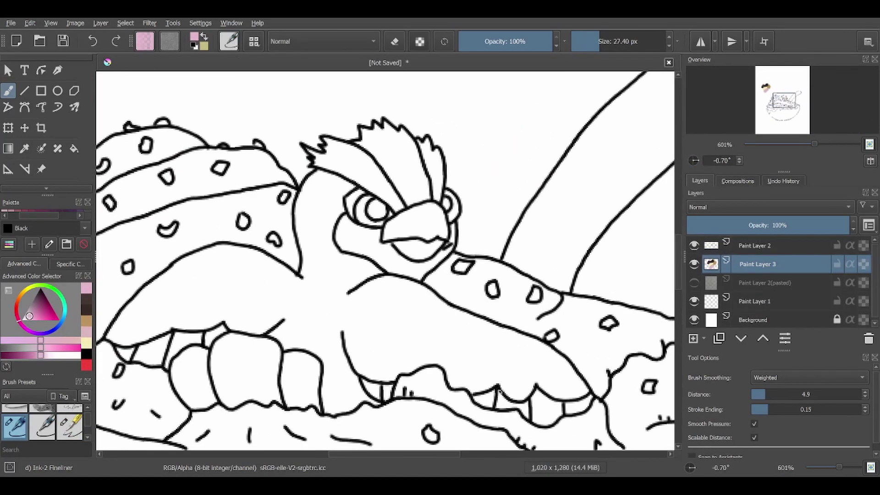
key(e)
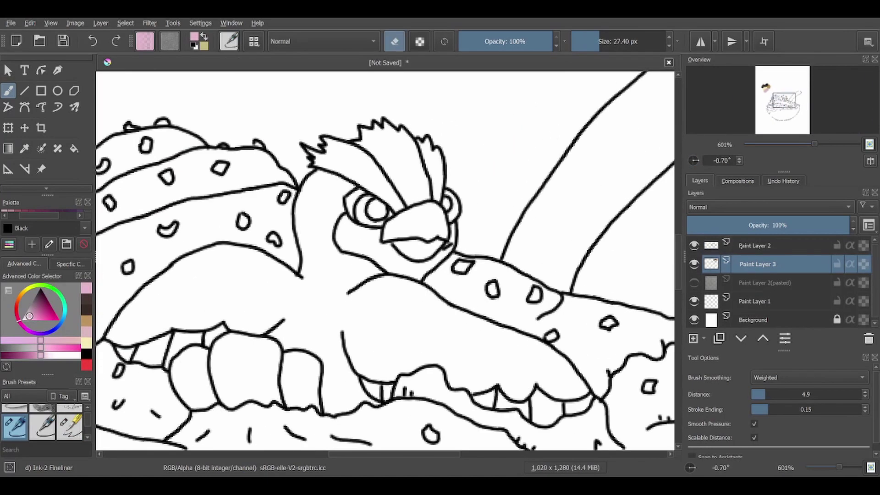
key(Page_Up)
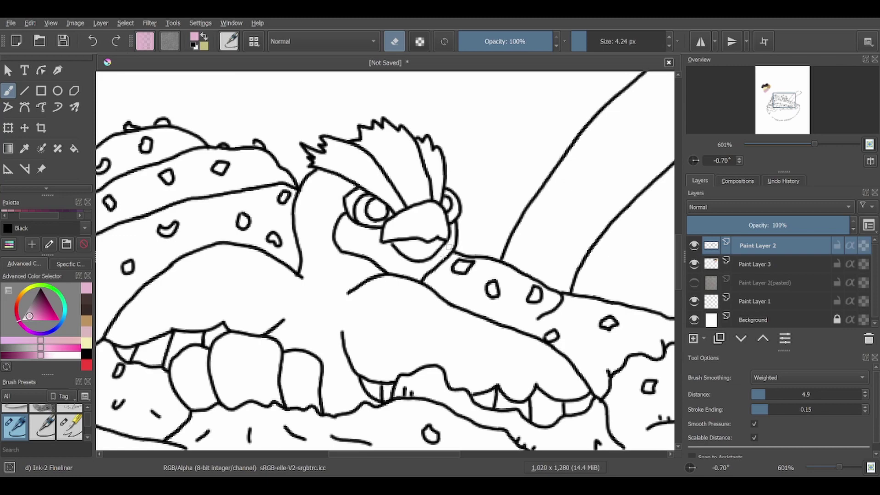
scroll(448, 247, down, 8)
key(Page_Down)
scroll(259, 215, up, 3)
key(e)
- Paint the bird's body, lower body and wing edges tan, and flood-fill the wing interior
click(86, 321)
mouse_move(404, 313)
mouse_down()
mouse_move(416, 339)
mouse_move(417, 314)
mouse_move(476, 354)
mouse_up()
scroll(445, 344, up, 4)
click(592, 43)
mouse_move(341, 220)
mouse_down()
mouse_move(415, 263)
mouse_move(490, 337)
mouse_move(458, 280)
mouse_move(420, 282)
mouse_move(494, 326)
mouse_up()
mouse_move(262, 238)
mouse_down()
mouse_move(300, 259)
mouse_move(339, 341)
mouse_move(353, 293)
mouse_move(334, 216)
mouse_move(366, 167)
mouse_move(367, 192)
mouse_move(350, 131)
mouse_move(321, 222)
mouse_move(321, 332)
mouse_up()
mouse_move(346, 165)
mouse_down()
mouse_move(312, 287)
mouse_move(362, 197)
mouse_up()
mouse_move(231, 342)
mouse_down()
mouse_move(428, 342)
mouse_move(353, 251)
mouse_move(461, 291)
mouse_up()
key(f)
click(338, 308)
- Colour the teeth and the area around the face and beak pale yellow
key(b)
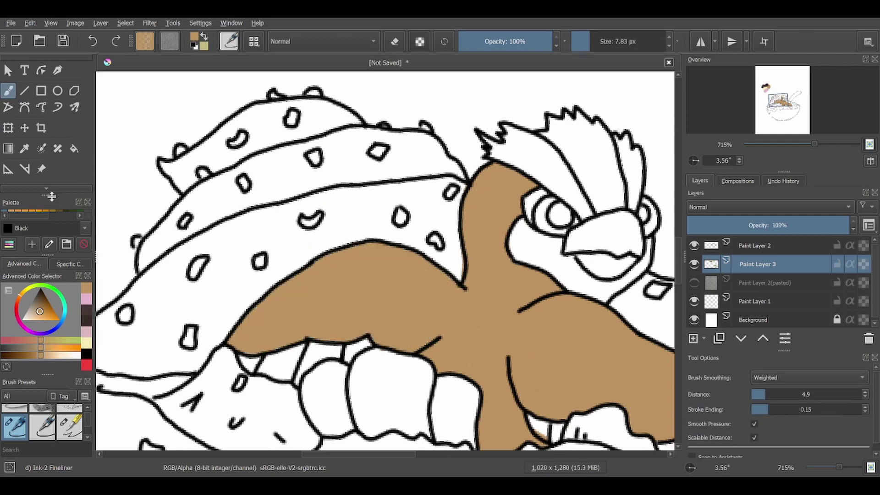
click(31, 319)
mouse_move(240, 358)
mouse_down()
mouse_move(285, 374)
mouse_move(337, 354)
mouse_move(270, 365)
mouse_move(312, 355)
mouse_up()
mouse_move(453, 348)
mouse_down()
mouse_move(532, 371)
mouse_move(577, 348)
mouse_move(477, 344)
mouse_up()
click(86, 299)
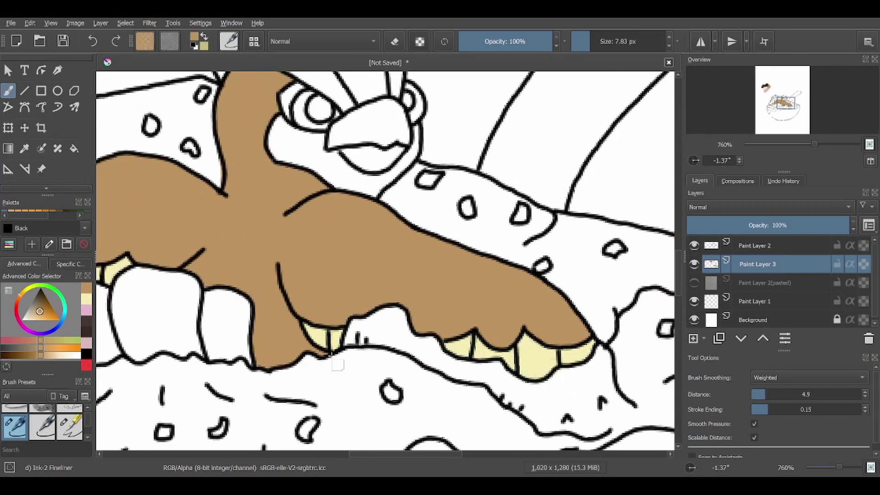
click(86, 299)
mouse_move(273, 126)
mouse_down()
mouse_move(328, 176)
mouse_move(415, 132)
mouse_move(330, 165)
mouse_move(300, 135)
mouse_up()
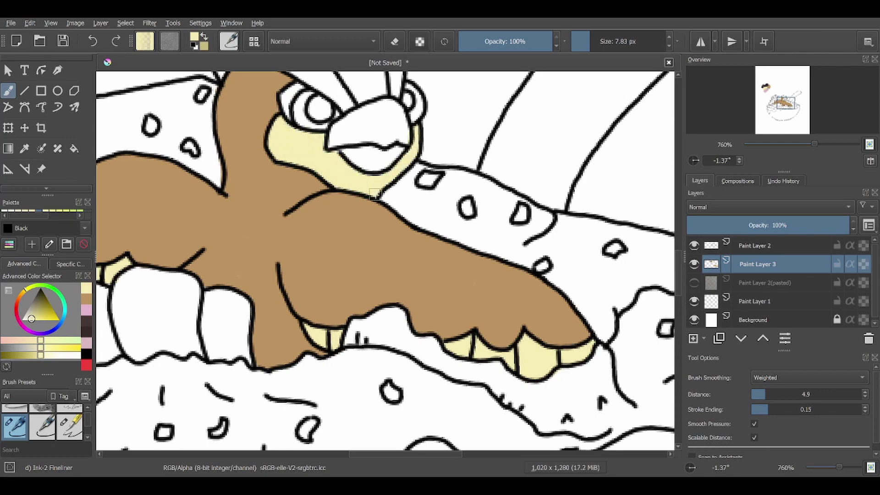
- Outline the claws in tan and fill their white areas tan
click(86, 299)
drag(267, 288, 342, 300)
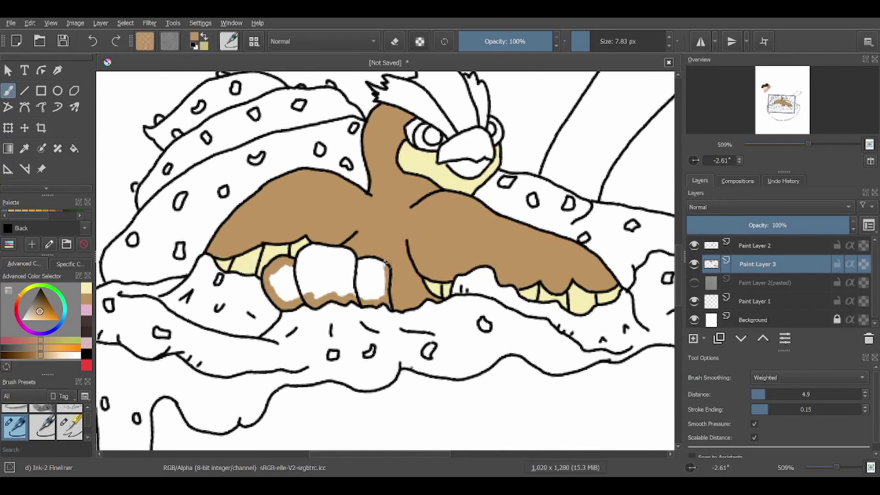
key(f)
click(304, 275)
scroll(303, 300, up, 3)
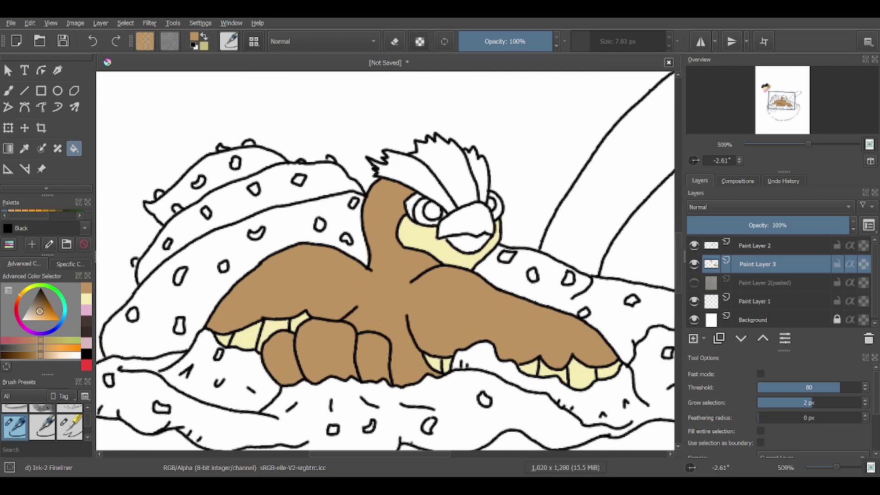
key(b)
- Paint the head top and both crest tufts cream, then add two brown crest stripes
ctrl+click(402, 216)
drag(377, 169, 444, 204)
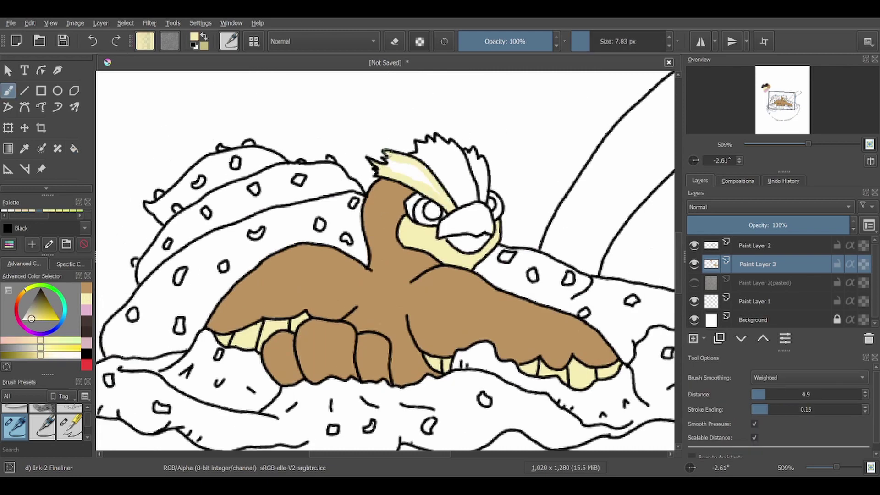
drag(485, 184, 476, 172)
drag(399, 166, 428, 186)
ctrl+click(440, 193)
drag(414, 151, 458, 197)
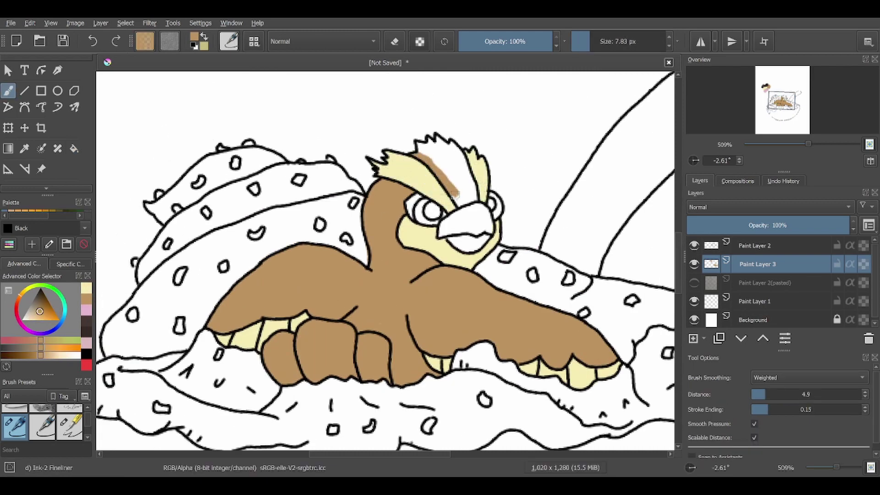
mouse_move(454, 151)
mouse_down()
mouse_move(428, 140)
mouse_move(423, 153)
mouse_move(462, 189)
mouse_move(440, 155)
mouse_up()
- Try a black neck line with a small inking pen on the line-art layer, then undo it
key(Page_Up)
click(587, 42)
drag(587, 41, 585, 42)
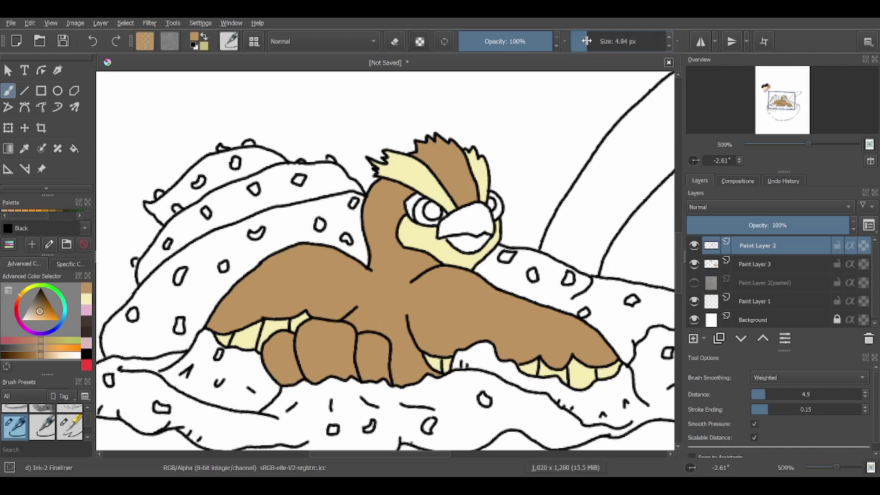
key(slash)
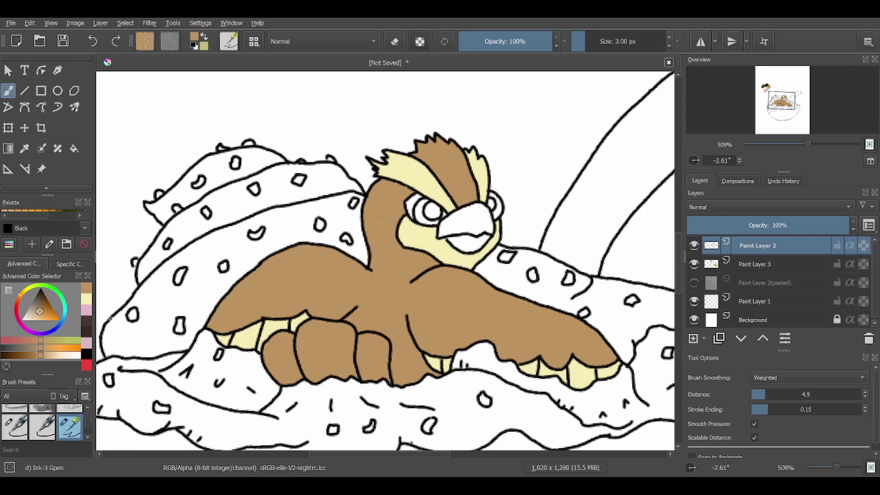
key(d)
drag(390, 185, 381, 220)
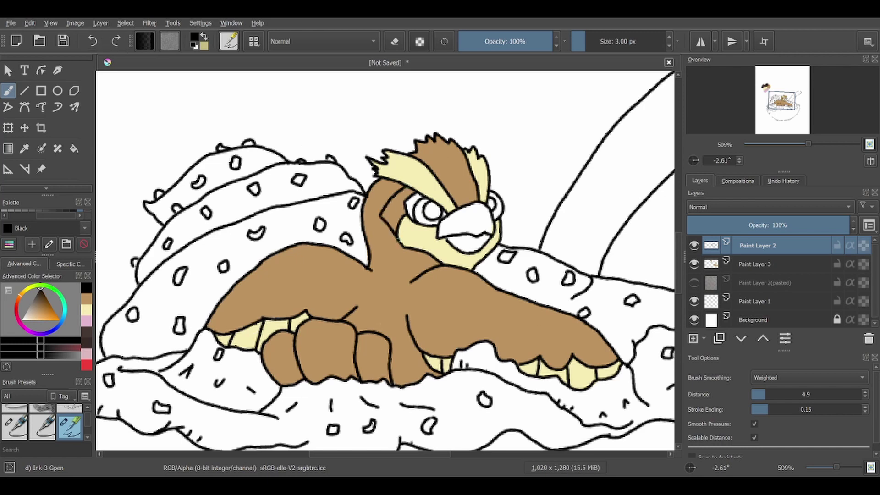
key(ctrl+z)
key(ctrl+z)
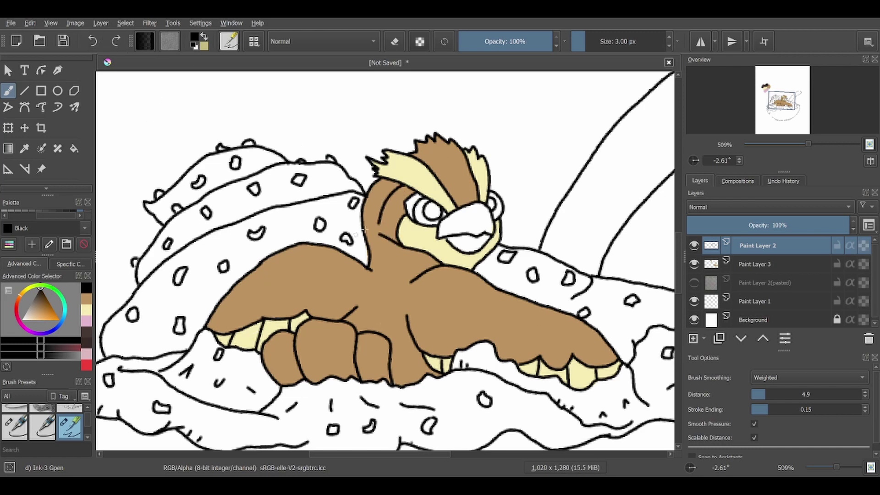
- With an enlarged brush and dark brown, fill the brow band solid on Paint Layer 3
key(Page_Down)
drag(578, 42, 584, 42)
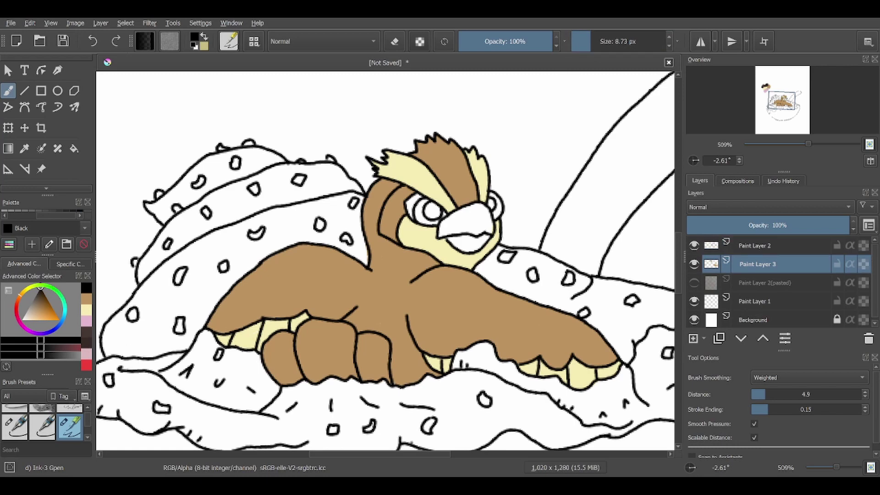
ctrl+click(392, 212)
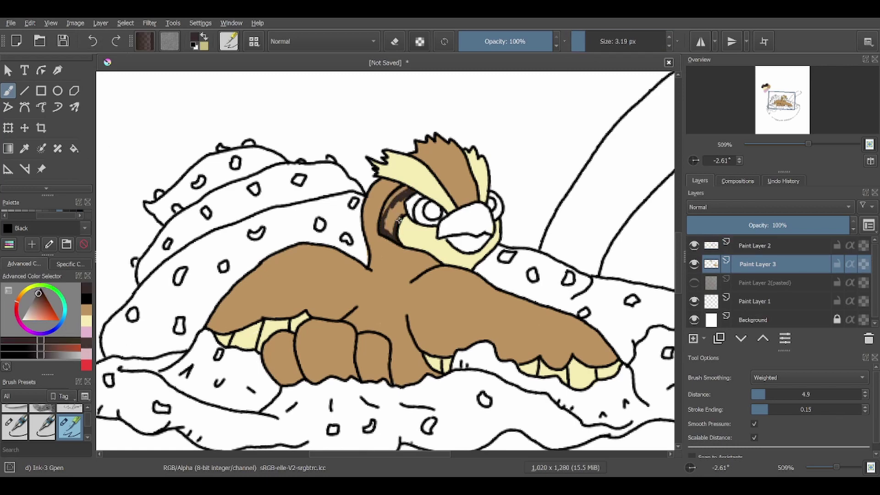
key(Page_Up)
key(e)
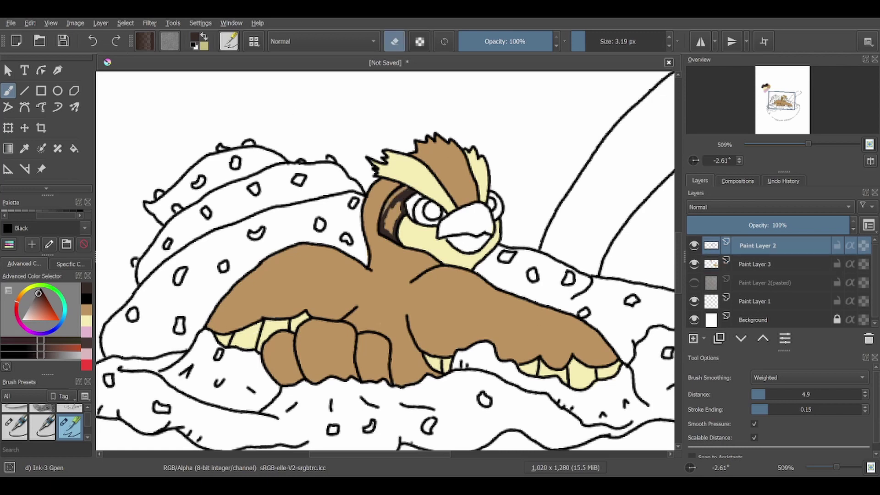
scroll(417, 186, up, 4)
mouse_move(344, 220)
mouse_down()
mouse_move(323, 243)
mouse_move(383, 190)
mouse_move(337, 218)
mouse_up()
key(e)
key(Page_Down)
mouse_move(336, 173)
mouse_down()
mouse_move(349, 284)
mouse_move(369, 192)
mouse_move(300, 330)
mouse_up()
- Reset the colour to black and shrink the brush for fine work on the colour layer
key(d)
key(Page_Up)
key(e)
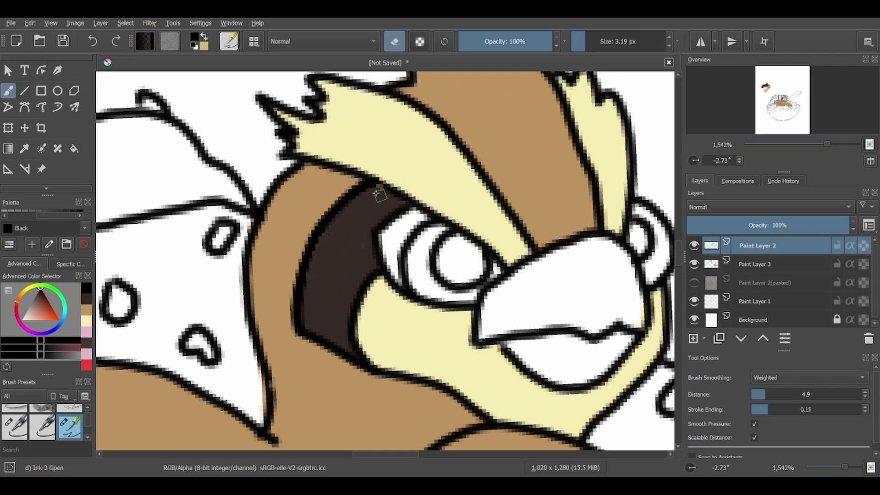
key(e)
key(bracketleft)
key(bracketleft)
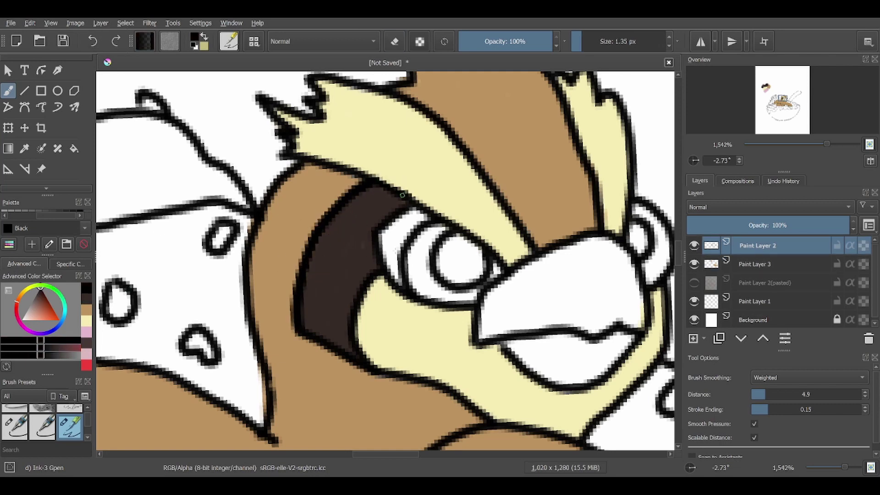
key(Page_Down)
- Sample the dark brown and paint the rings around the left and right eyes
ctrl+click(401, 200)
scroll(360, 200, down, 3)
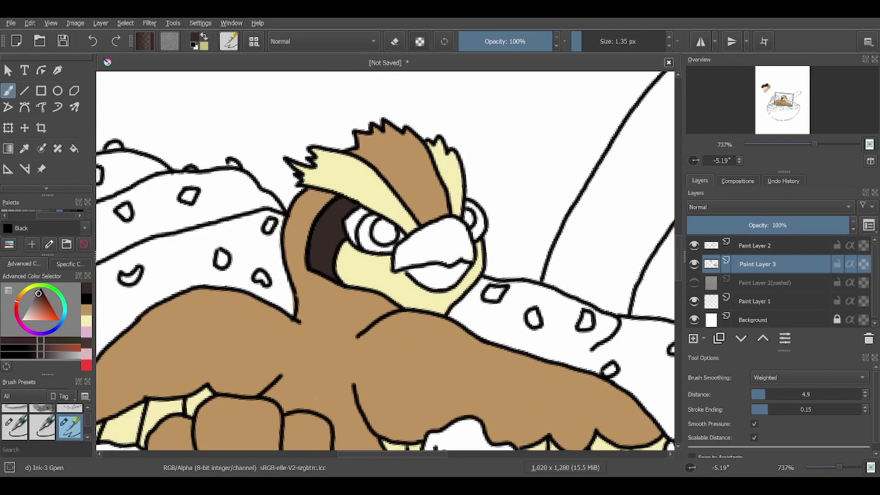
scroll(334, 205, down, 3)
scroll(335, 205, up, 4)
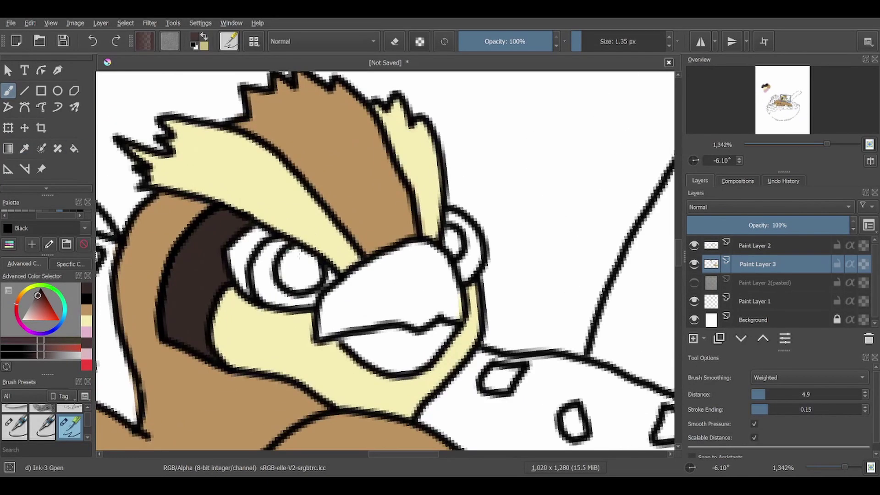
click(580, 42)
mouse_move(270, 243)
mouse_down()
mouse_move(267, 280)
mouse_move(305, 308)
mouse_move(329, 273)
mouse_move(321, 294)
mouse_up()
mouse_move(451, 215)
mouse_down()
mouse_move(464, 224)
mouse_move(470, 275)
mouse_up()
- Colour the beak pink, flood-filling its white gaps
scroll(470, 275, down, 5)
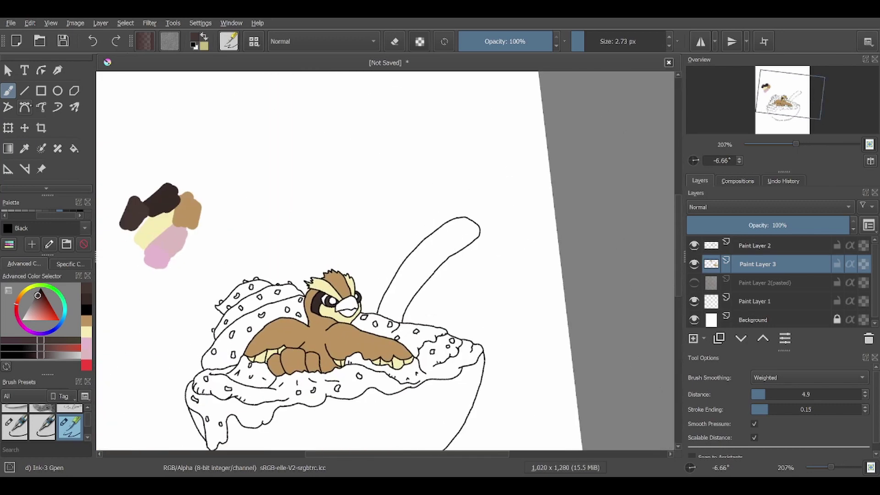
ctrl+click(167, 232)
scroll(383, 223, up, 1)
scroll(383, 223, up, 5)
mouse_move(275, 243)
mouse_down()
mouse_move(321, 210)
mouse_move(391, 218)
mouse_move(388, 268)
mouse_move(347, 300)
mouse_move(283, 265)
mouse_move(337, 293)
mouse_move(392, 264)
mouse_move(287, 238)
mouse_move(371, 192)
mouse_move(408, 256)
mouse_up()
key(ctrl+z)
key(f)
click(329, 229)
key(b)
- Test dark brown strokes on the pudding cream and undo them
scroll(321, 238, down, 8)
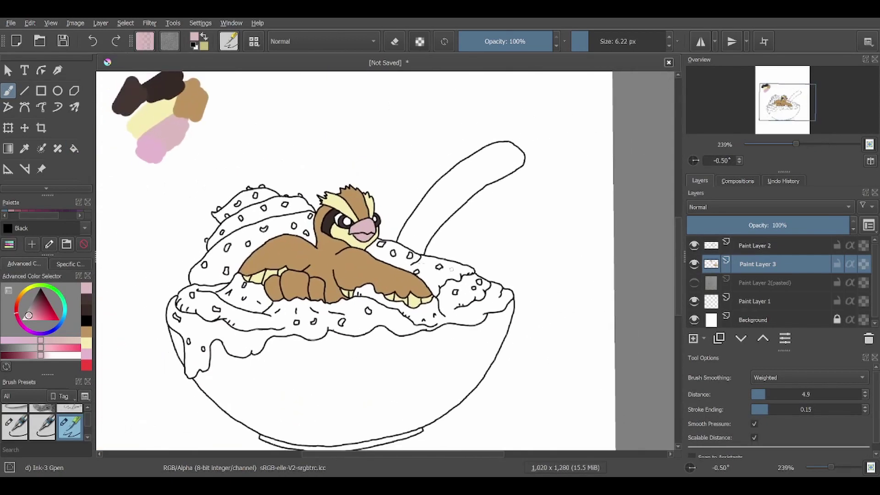
ctrl+click(376, 266)
ctrl+click(131, 94)
drag(216, 312, 179, 352)
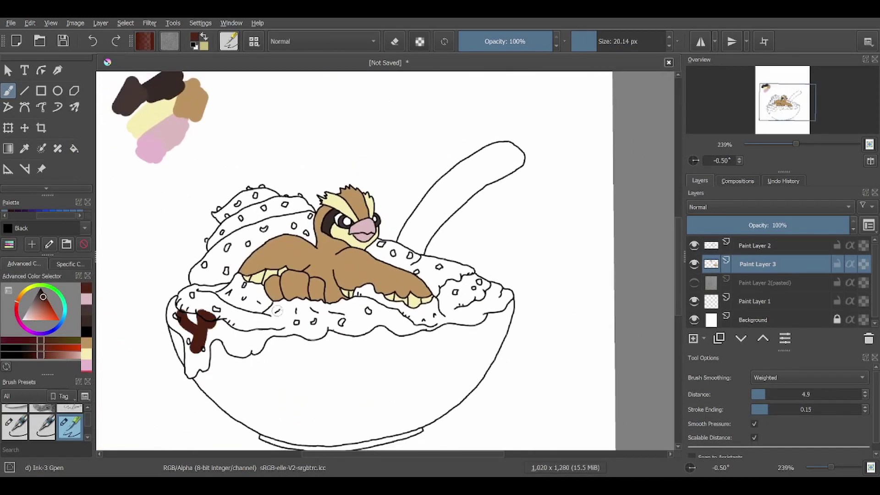
drag(272, 318, 337, 302)
key(ctrl+z)
key(ctrl+z)
scroll(297, 302, up, 5)
mouse_move(245, 190)
mouse_down()
mouse_move(282, 227)
mouse_move(247, 195)
mouse_move(307, 217)
mouse_up()
key(ctrl+z)
- Shrink the brush and choose a darker reddish brown for the sauce edge
key([)
key([)
key([)
key([)
key([)
ctrl+click(246, 195)
click(42, 298)
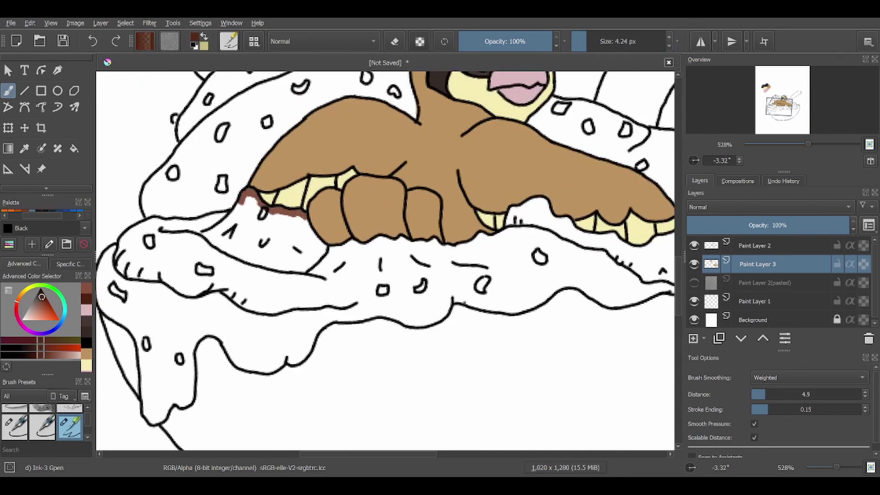
ctrl+click(246, 192)
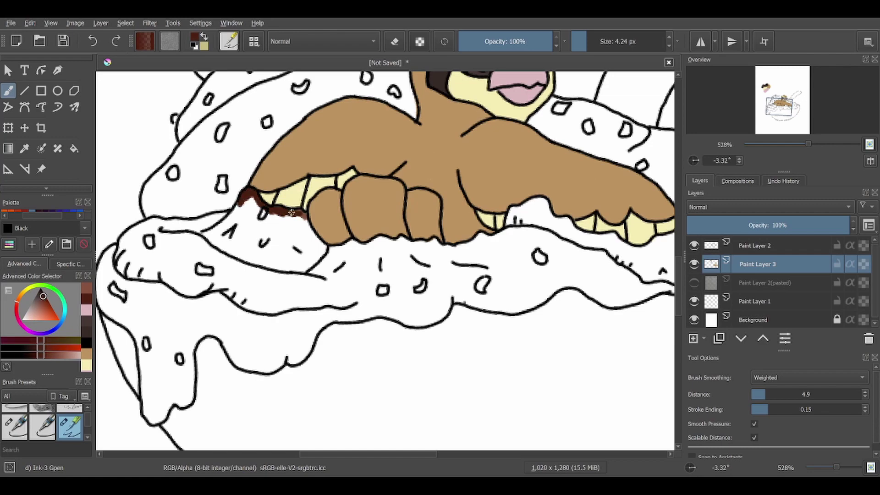
- Trace a dark reddish brown edge along the sauce outline, from the fingers to the teeth
scroll(299, 213, up, 5)
mouse_move(271, 202)
mouse_down()
mouse_move(289, 246)
mouse_move(357, 288)
mouse_move(387, 276)
mouse_move(480, 272)
mouse_move(596, 282)
mouse_up()
mouse_move(293, 252)
mouse_down()
mouse_move(504, 137)
mouse_move(614, 108)
mouse_up()
mouse_move(358, 179)
mouse_down()
mouse_move(423, 213)
mouse_move(632, 275)
mouse_up()
scroll(458, 257, down, 4)
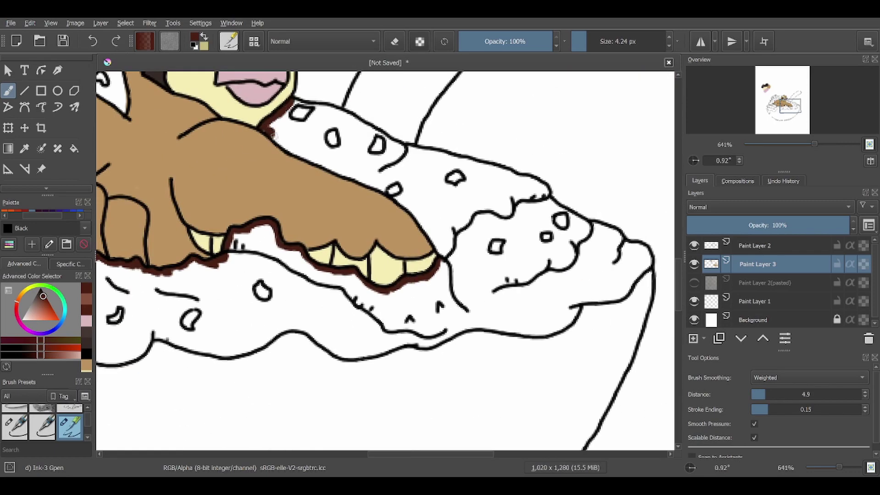
mouse_move(268, 133)
mouse_down()
mouse_move(289, 153)
mouse_move(405, 206)
mouse_move(442, 258)
mouse_up()
drag(177, 341, 318, 303)
scroll(317, 303, up, 1)
mouse_move(158, 231)
mouse_down()
mouse_move(134, 264)
mouse_move(142, 334)
mouse_move(174, 366)
mouse_up()
- Erase a stray part of the edge and continue tracing the sauce's lower curve
key(e)
mouse_move(165, 231)
mouse_down()
mouse_move(216, 202)
mouse_move(262, 210)
mouse_move(355, 192)
mouse_up()
key(e)
scroll(323, 122, up, 1)
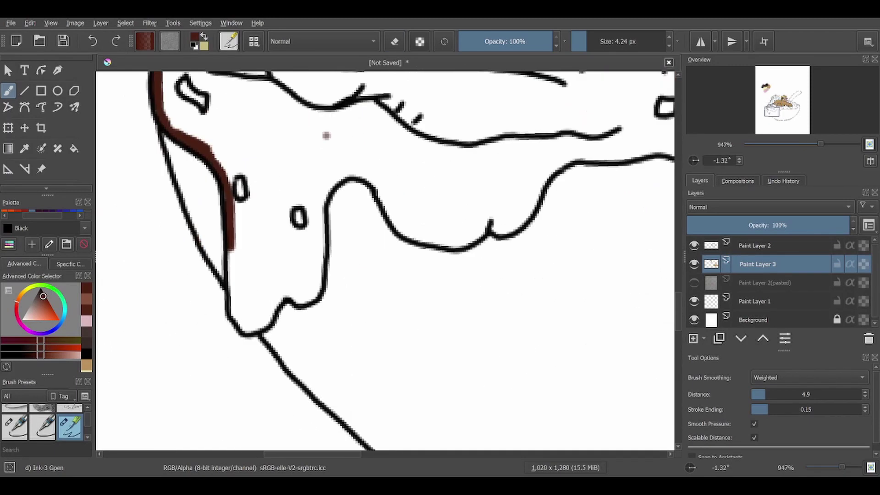
mouse_move(227, 234)
mouse_down()
mouse_move(239, 307)
mouse_move(321, 273)
mouse_move(374, 181)
mouse_move(493, 211)
mouse_move(590, 142)
mouse_up()
scroll(589, 142, down, 1)
mouse_move(317, 181)
mouse_down()
mouse_move(513, 151)
mouse_move(515, 140)
mouse_move(674, 153)
mouse_up()
scroll(385, 295, up, 2)
mouse_move(376, 192)
mouse_down()
mouse_move(502, 201)
mouse_move(668, 177)
mouse_up()
- Trace the right-hand and upper sauce edges, then fill the sauce area dark brown
scroll(275, 139, down, 3)
mouse_move(284, 249)
mouse_down()
mouse_move(536, 165)
mouse_move(639, 73)
mouse_up()
drag(514, 188, 575, 138)
scroll(189, 271, down, 1)
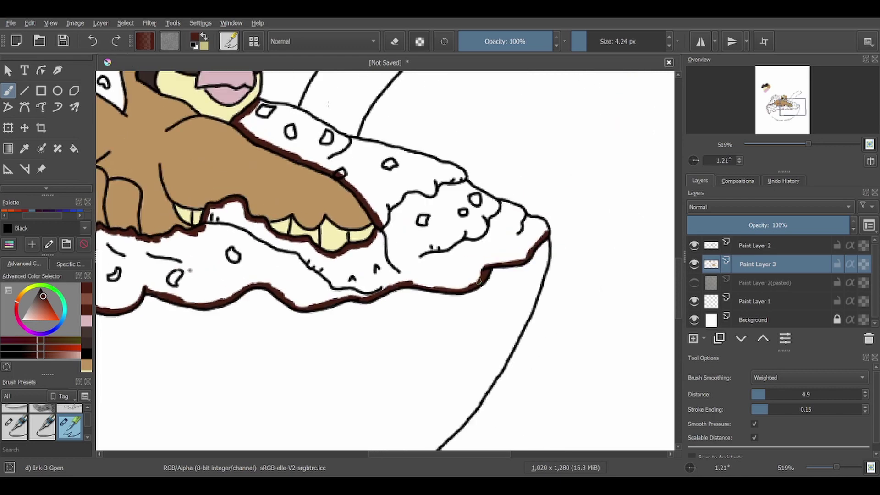
drag(260, 103, 394, 150)
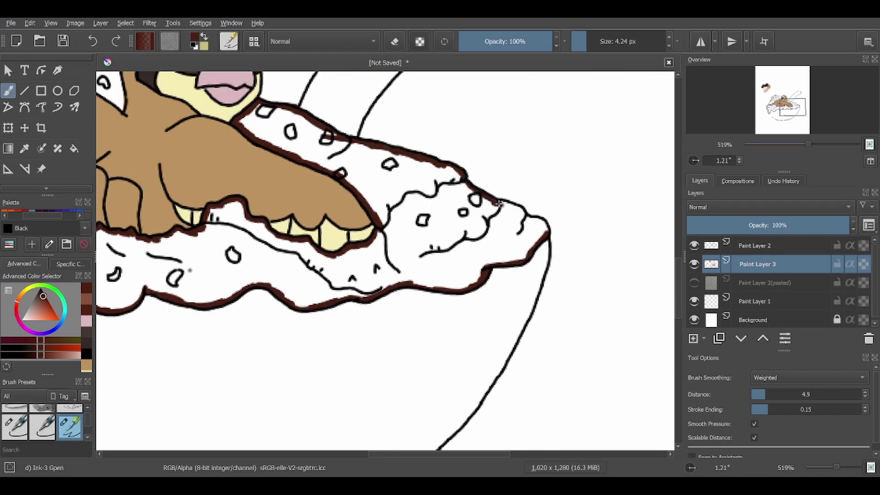
scroll(512, 204, down, 3)
key(f)
click(237, 280)
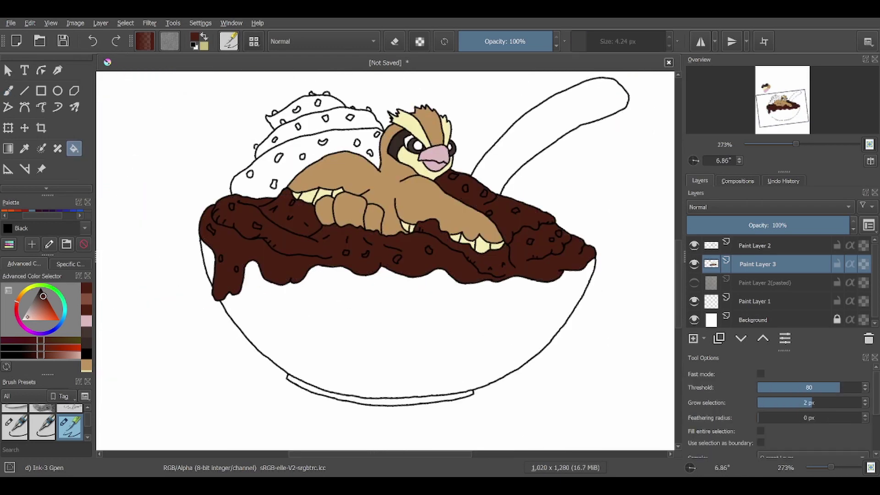
- Pick a pale cream colour and brush-fill the sprinkles on the sauce and cream
ctrl+click(299, 195)
key(b)
scroll(270, 260, up, 4)
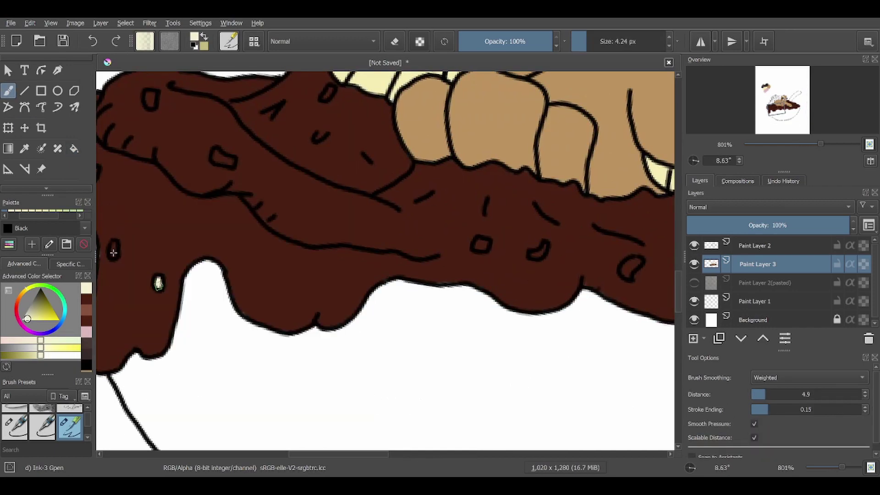
scroll(367, 229, down, 1)
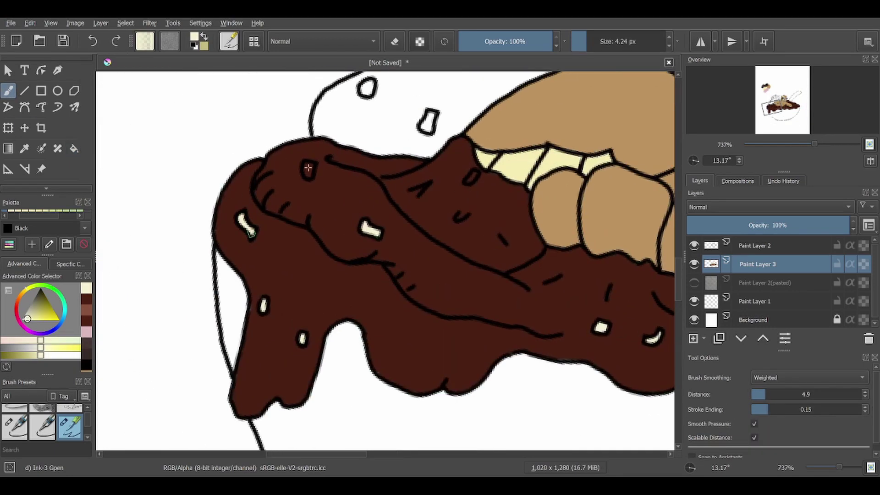
scroll(344, 262, down, 3)
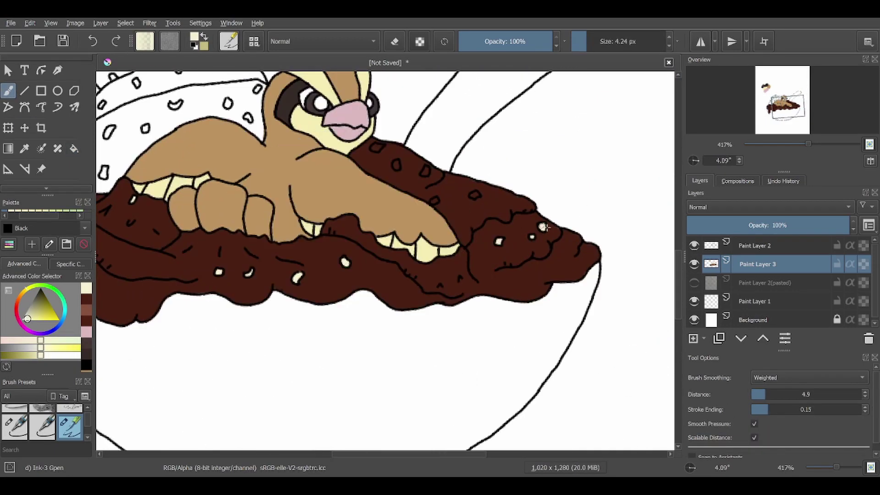
scroll(382, 260, up, 2)
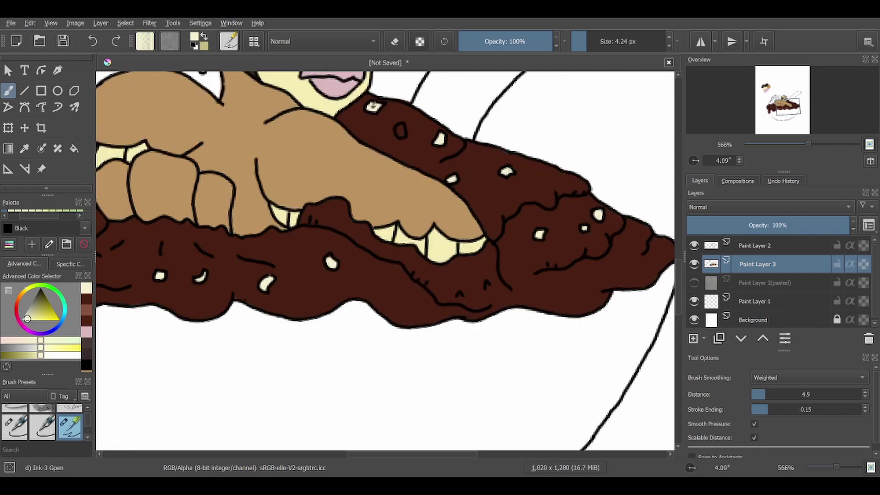
scroll(385, 262, down, 3)
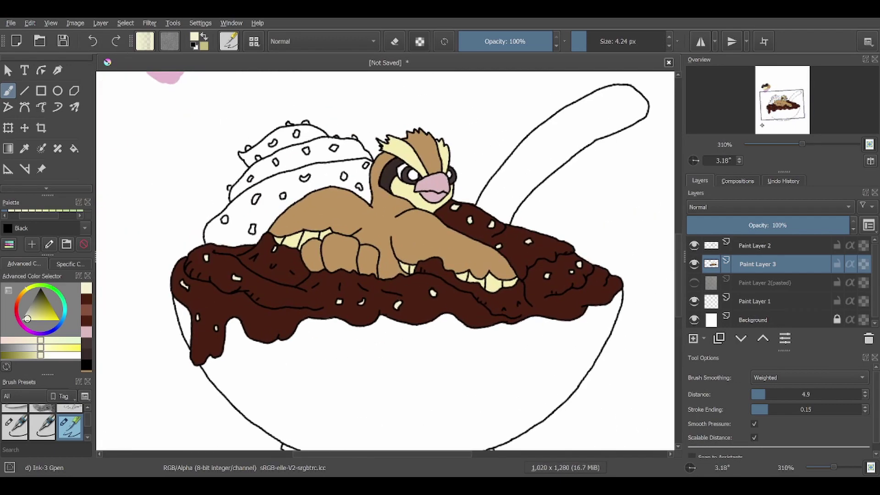
scroll(233, 281, up, 2)
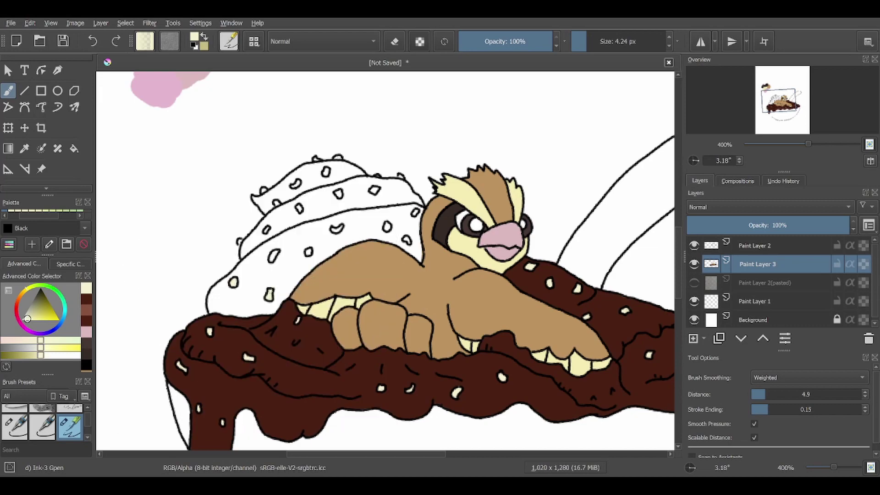
scroll(412, 232, up, 6)
scroll(419, 178, down, 1)
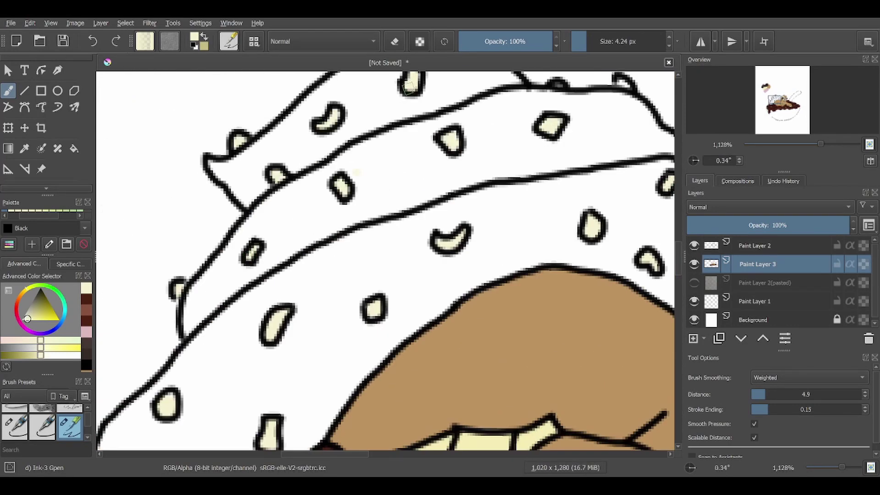
scroll(356, 171, up, 1)
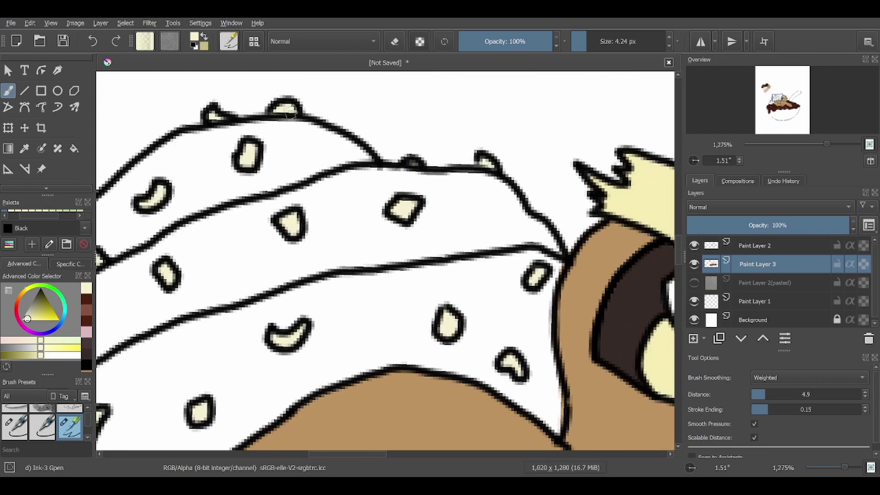
scroll(385, 259, down, 8)
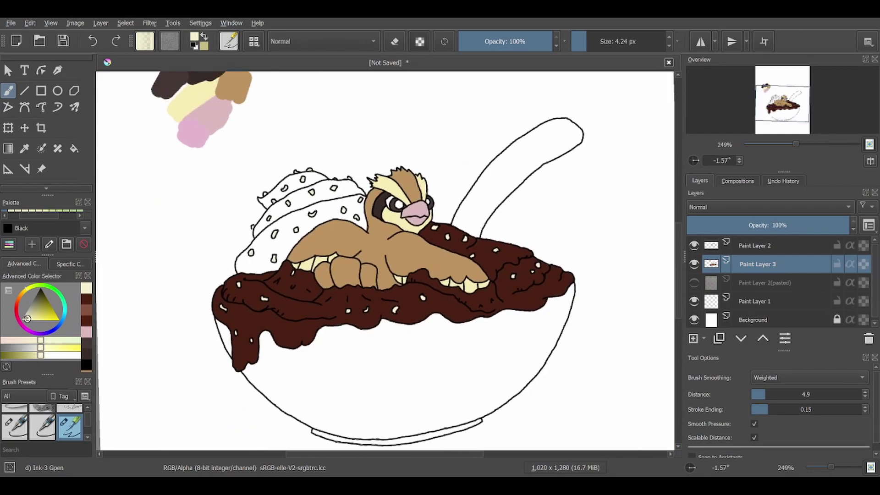
- Fine-tune the paint colour and make the grey textured Paint Layer 2 (pasted) visible
click(23, 320)
scroll(215, 320, up, 3)
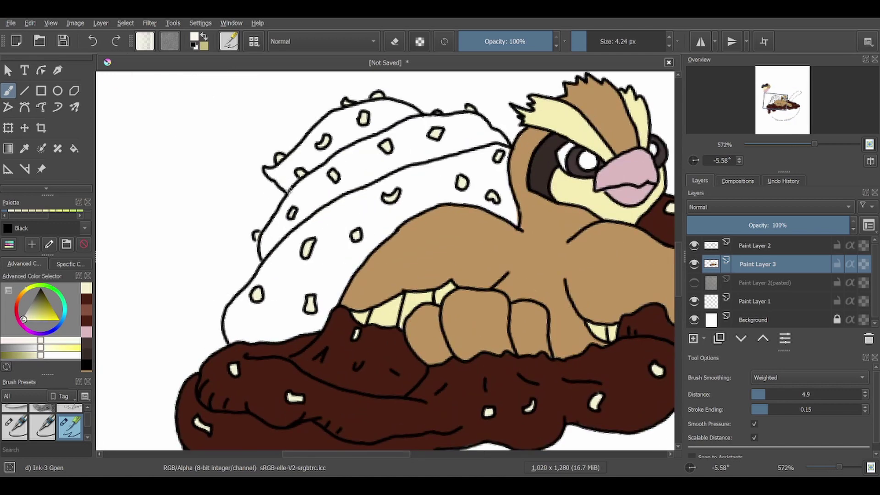
click(694, 282)
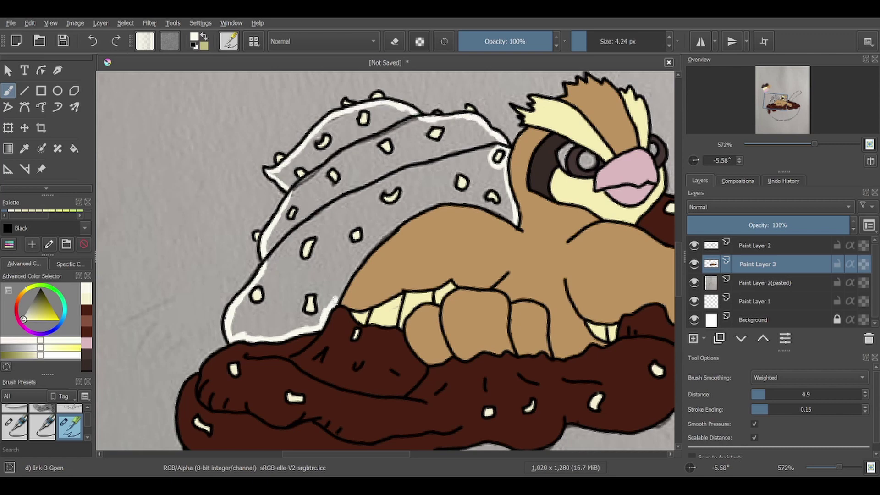
- Try an off-white fill on the whipped cream, then undo it
key(f)
click(304, 267)
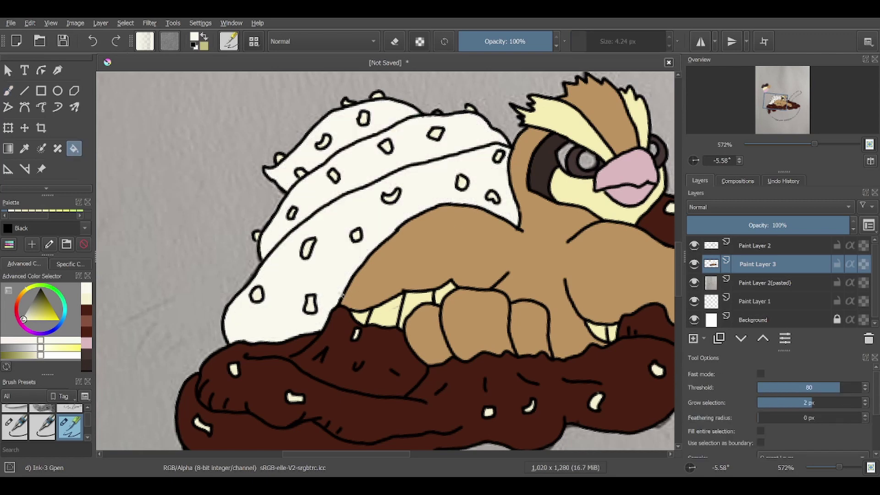
key(ctrl+z)
key(ctrl+shift+z)
key(ctrl+z)
- Brush white outlines around each cream sprinkle on the whipped-cream mound
key(b)
mouse_move(287, 202)
mouse_down()
mouse_move(290, 222)
mouse_move(313, 237)
mouse_move(320, 264)
mouse_up()
drag(348, 225, 366, 245)
mouse_move(377, 188)
mouse_down()
mouse_move(401, 211)
mouse_move(394, 196)
mouse_up()
drag(453, 170, 459, 191)
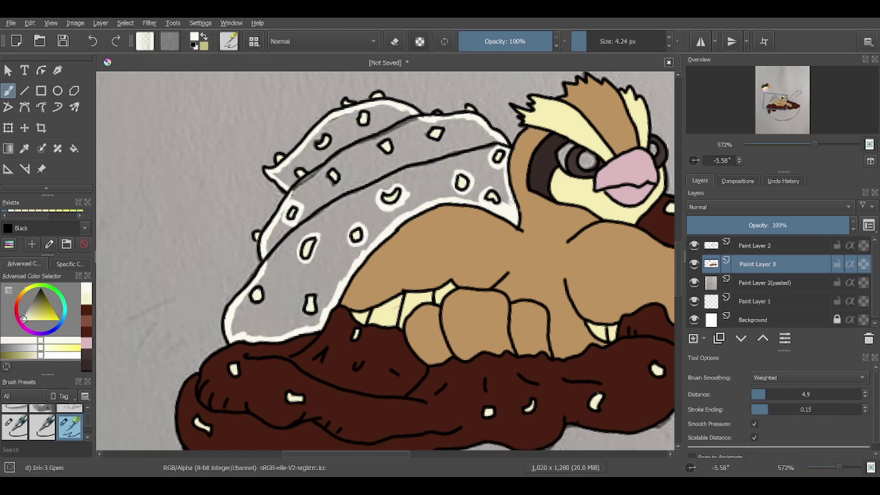
mouse_move(353, 111)
mouse_down()
mouse_move(322, 135)
mouse_move(332, 136)
mouse_move(307, 170)
mouse_move(330, 183)
mouse_up()
drag(380, 137, 395, 156)
drag(430, 127, 436, 128)
drag(304, 291, 316, 316)
- Fill the whipped cream off-white with the Fill tool
key(f)
click(298, 282)
scroll(385, 257, down, 5)
scroll(385, 256, up, 6)
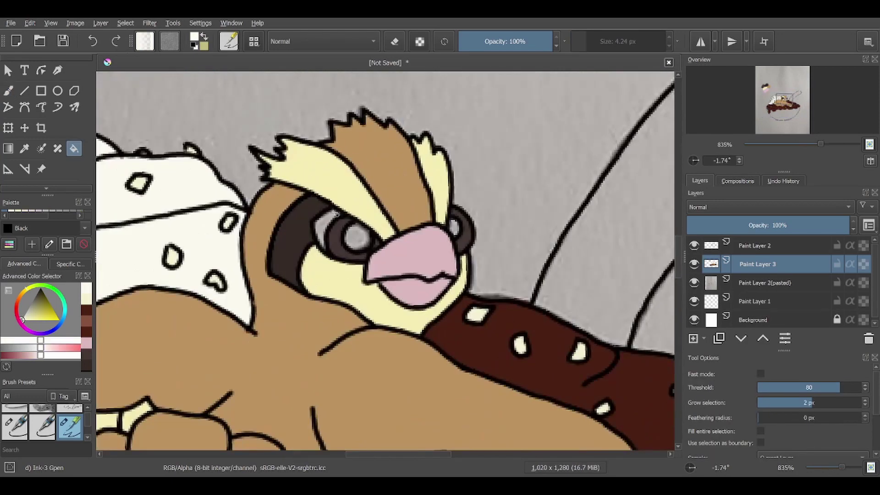
- Paint a white highlight on the Pidgey's eye
key(b)
mouse_move(337, 212)
mouse_down()
mouse_move(318, 226)
mouse_move(323, 247)
mouse_up()
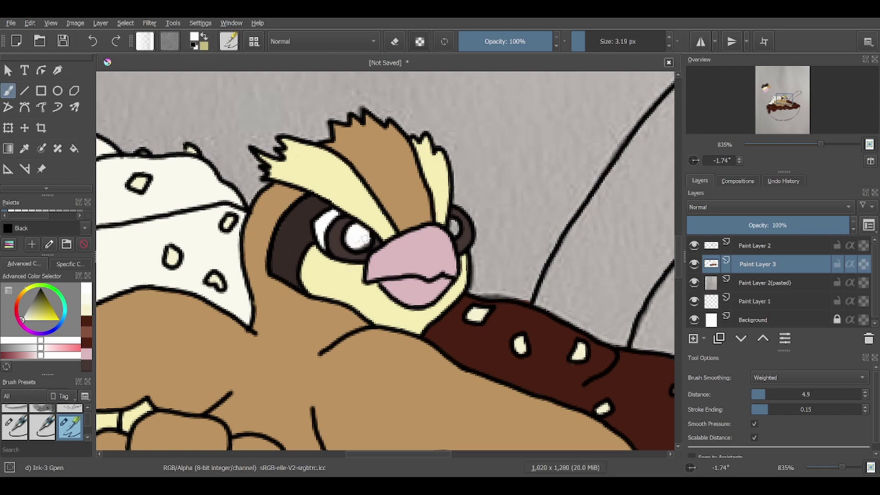
scroll(385, 257, down, 6)
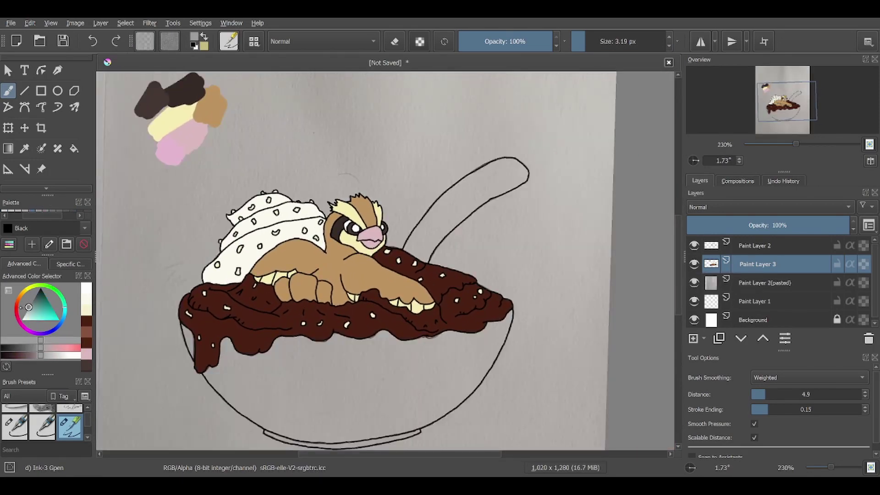
- Trace grey along both spoon handle edges and fill the handle grey
drag(428, 236, 489, 183)
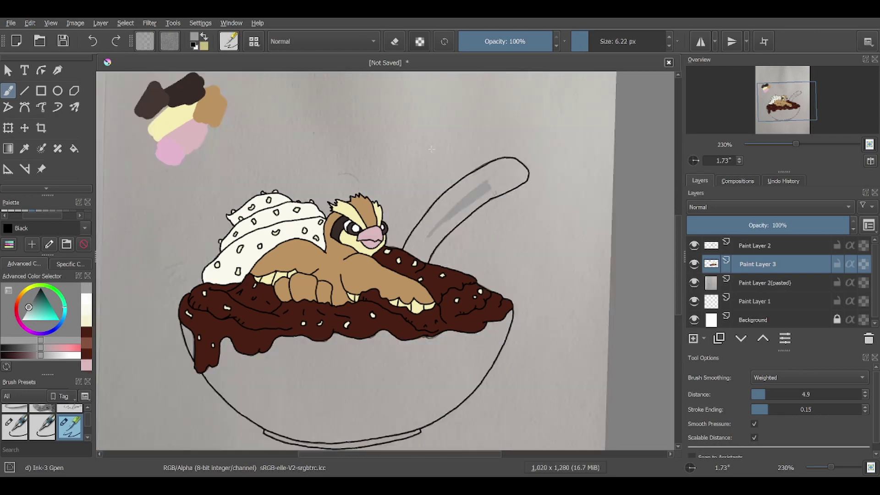
key(ctrl+z)
scroll(327, 311, up, 3)
drag(321, 278, 412, 182)
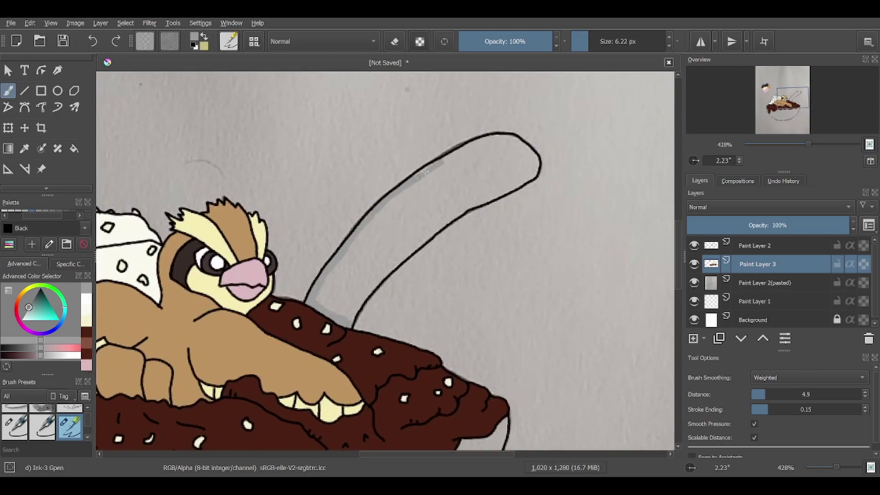
drag(528, 157, 351, 321)
key(f)
click(462, 151)
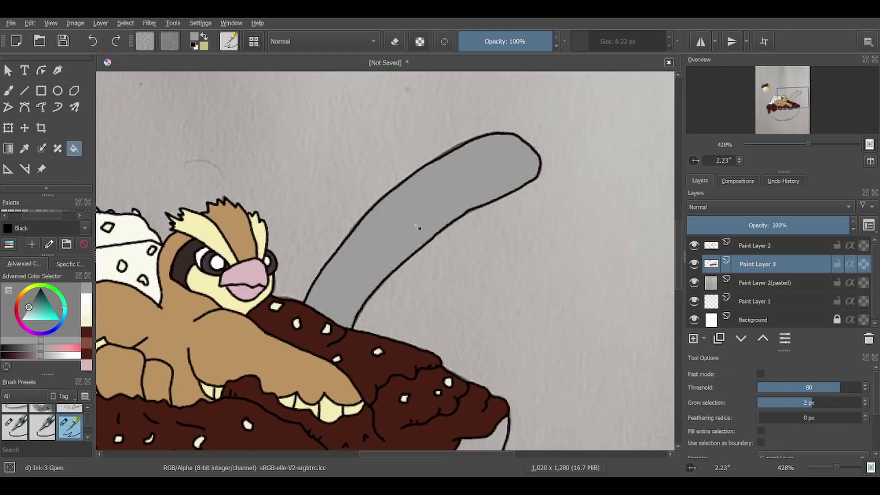
- Test cyan and teal colour strokes in the bowl, ending with a darker teal stroke
key(b)
key(e)
scroll(433, 152, down, 5)
key(e)
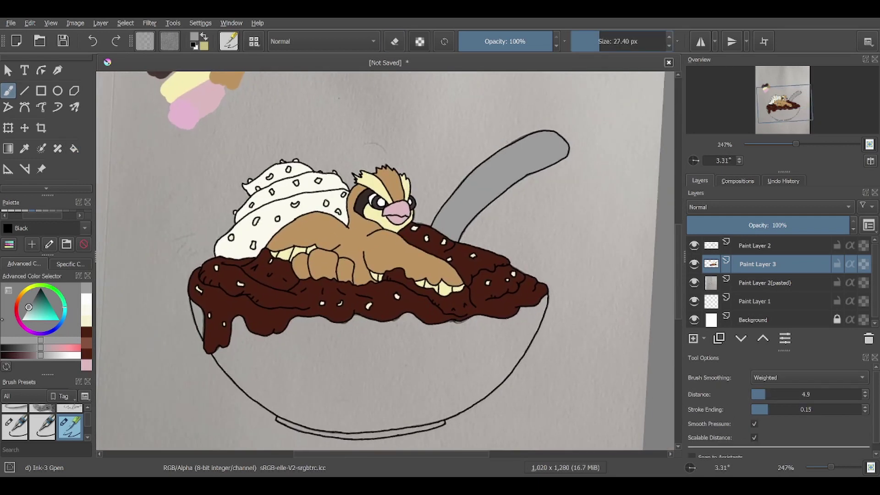
drag(307, 367, 404, 362)
key(ctrl+z)
mouse_move(321, 403)
mouse_down()
mouse_move(442, 373)
mouse_move(451, 349)
mouse_up()
key(ctrl+z)
key(k)
key(ctrl+z)
drag(316, 396, 465, 367)
- Test yellow, pink and lighter pink in the bowl, settling on the lighter pink
key(ctrl+z)
click(60, 297)
drag(307, 399, 449, 371)
key(ctrl+z)
click(28, 327)
drag(307, 381, 451, 362)
key(ctrl+z)
click(28, 315)
mouse_move(305, 382)
mouse_down()
mouse_move(415, 387)
mouse_move(454, 373)
mouse_up()
key(ctrl+z)
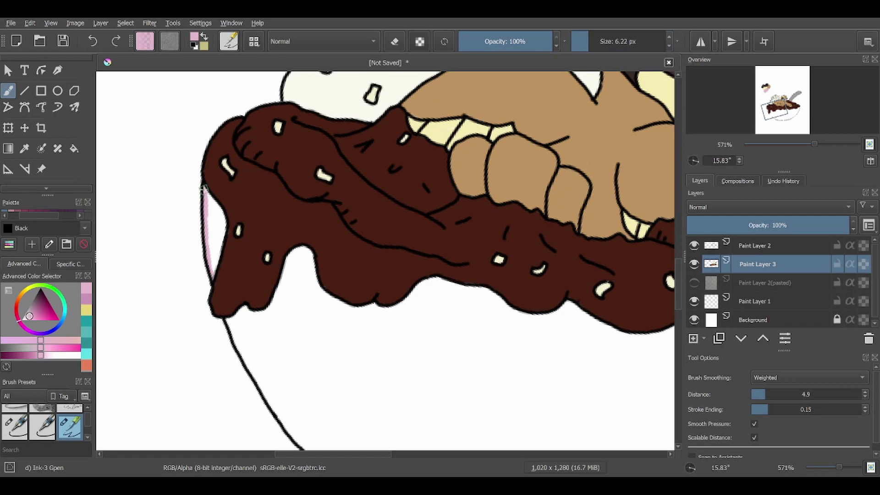
- Paint pink along the bowl's left edge and under the chocolate drips
drag(204, 188, 215, 270)
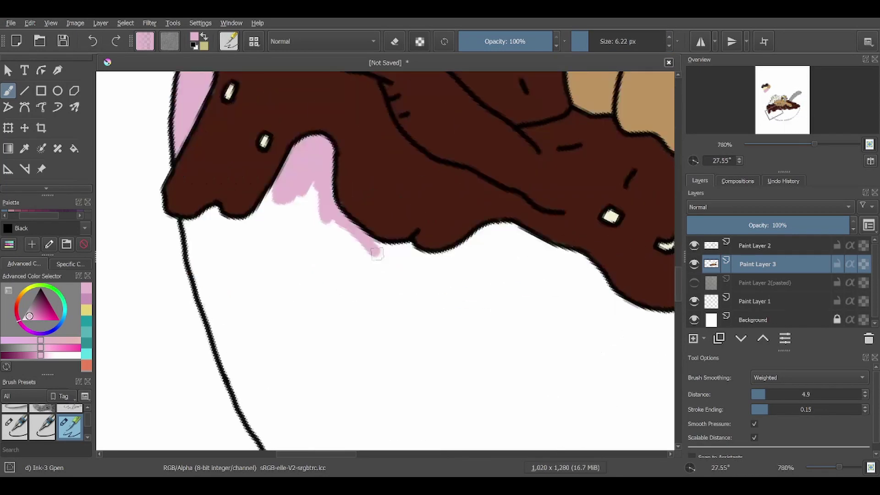
mouse_move(192, 220)
mouse_down()
mouse_move(271, 447)
mouse_move(257, 202)
mouse_move(502, 230)
mouse_move(614, 280)
mouse_up()
drag(615, 280, 669, 316)
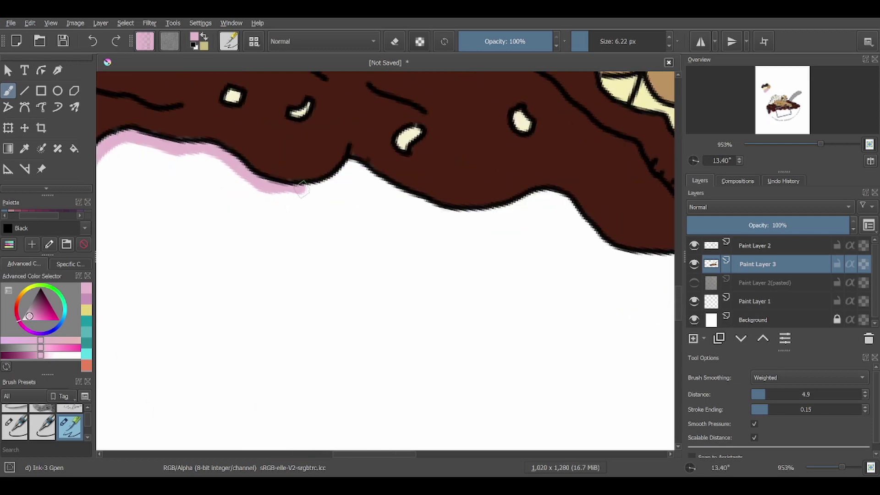
drag(296, 188, 587, 236)
key(p)
key(b)
drag(587, 236, 667, 268)
mouse_move(268, 223)
mouse_down()
mouse_move(442, 210)
mouse_move(564, 181)
mouse_move(637, 136)
mouse_move(591, 272)
mouse_move(451, 446)
mouse_up()
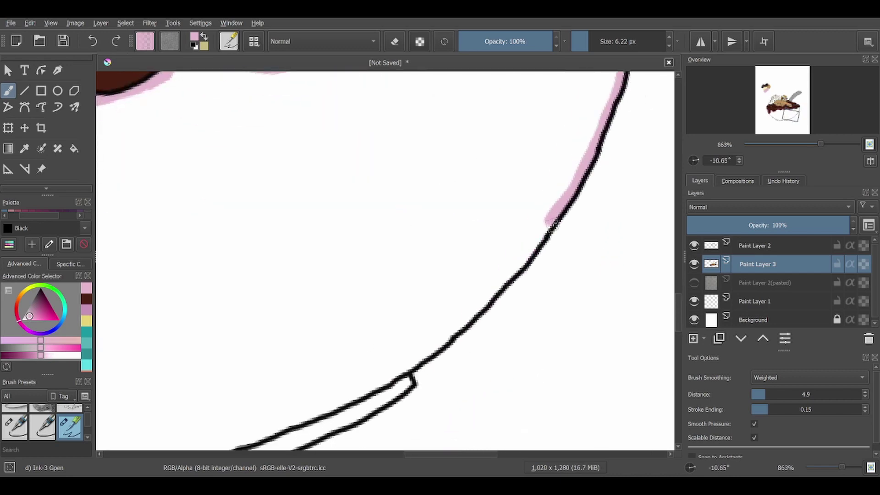
- Brush pink along the bowl's right, inner and base outlines, then fill the bowl pink
drag(559, 217, 499, 287)
drag(499, 286, 412, 360)
drag(413, 362, 388, 397)
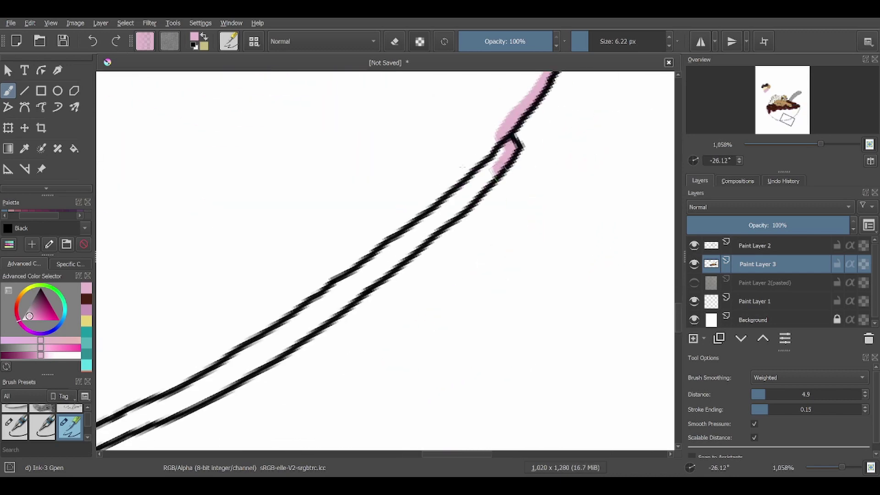
drag(498, 163, 323, 321)
drag(324, 321, 243, 379)
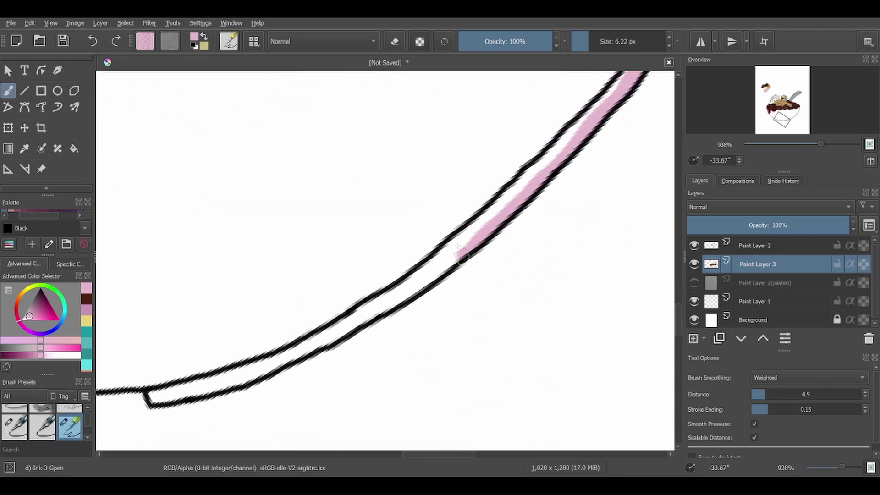
mouse_move(470, 244)
mouse_down()
mouse_move(274, 372)
mouse_move(156, 399)
mouse_up()
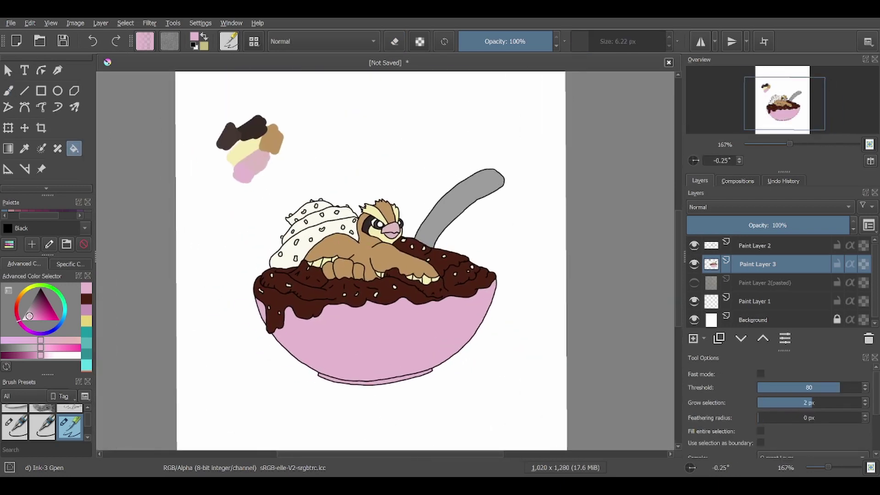
click(586, 43)
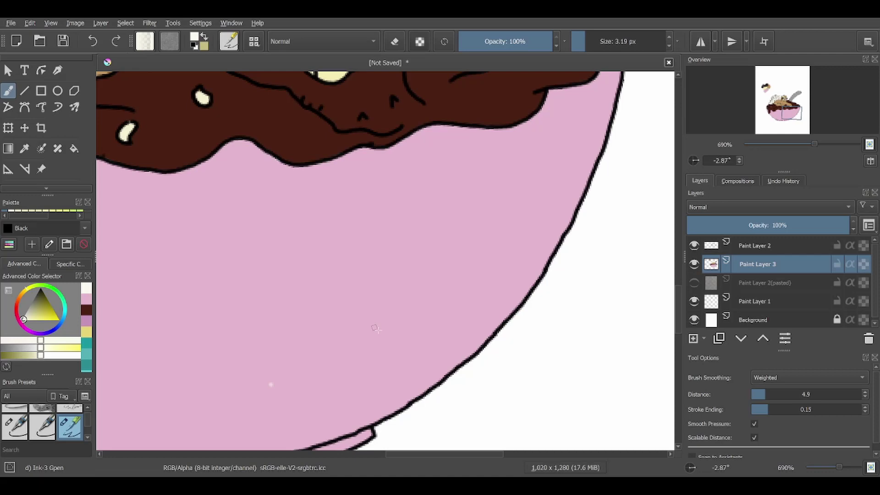
- Try and undo test marks on the bowl, then add a new paint layer for decorations
drag(371, 344, 421, 342)
key(ctrl+z)
mouse_move(390, 312)
mouse_down()
mouse_move(419, 341)
mouse_move(403, 318)
mouse_up()
key(ctrl+z)
key(Insert)
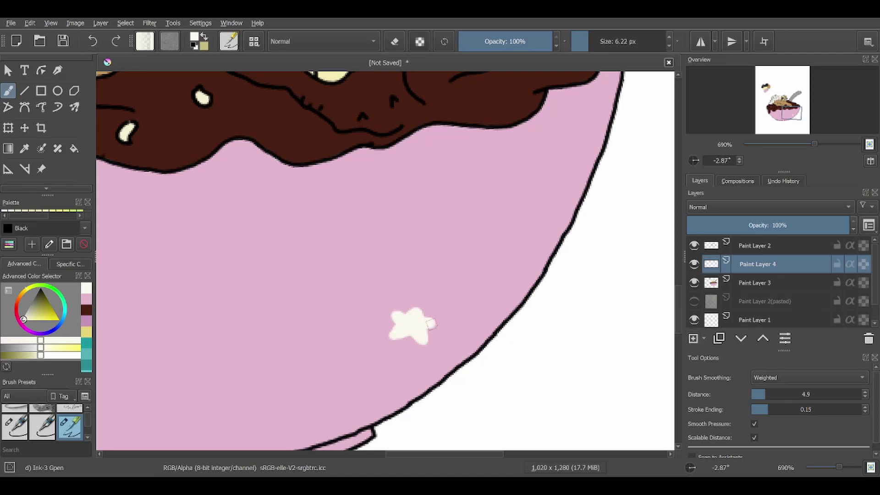
scroll(406, 329, down, 5)
scroll(263, 241, up, 6)
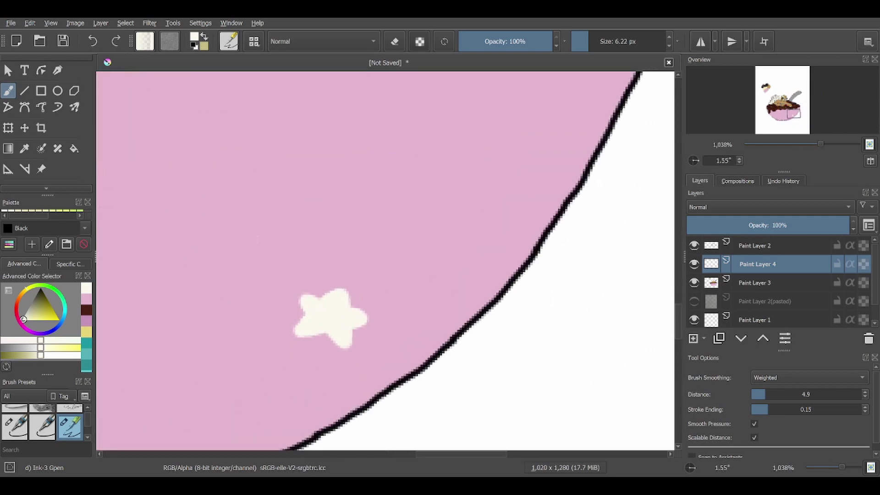
- Paint small cream hearts and a star on the bowl
drag(382, 246, 417, 253)
drag(312, 234, 317, 229)
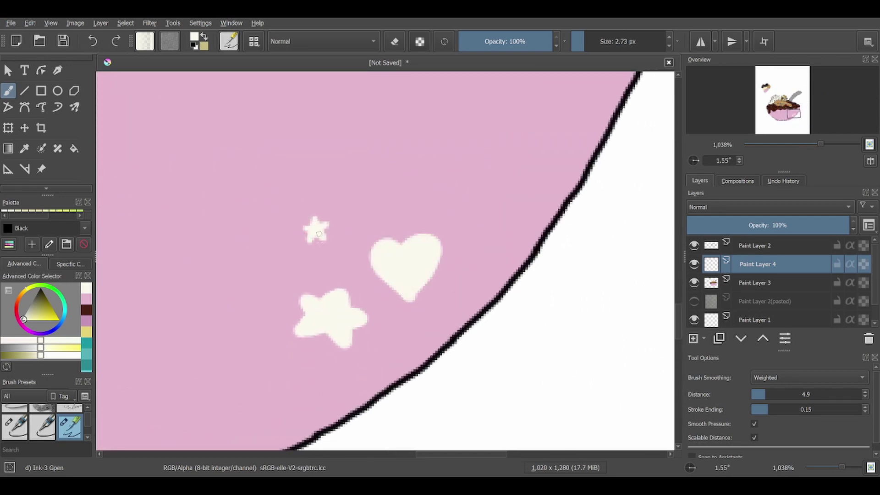
drag(316, 374, 329, 373)
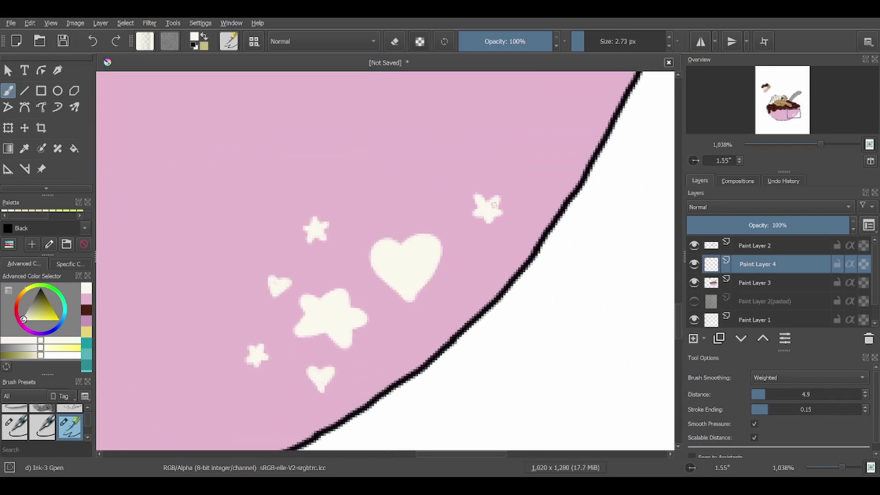
drag(403, 197, 415, 197)
scroll(401, 338, down, 5)
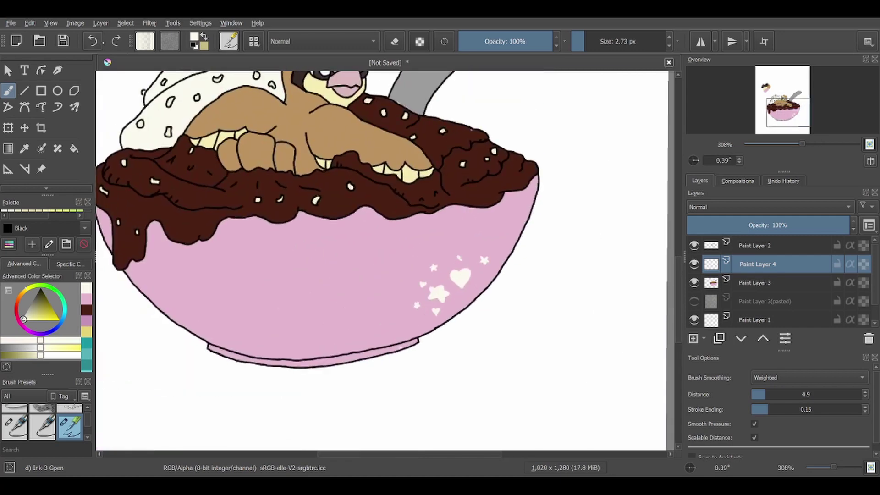
- Move the star and heart cluster lower and rotate it with values 359, 4 and 8
key(t)
scroll(452, 339, down, 3)
drag(466, 310, 445, 310)
key(ctrl+t)
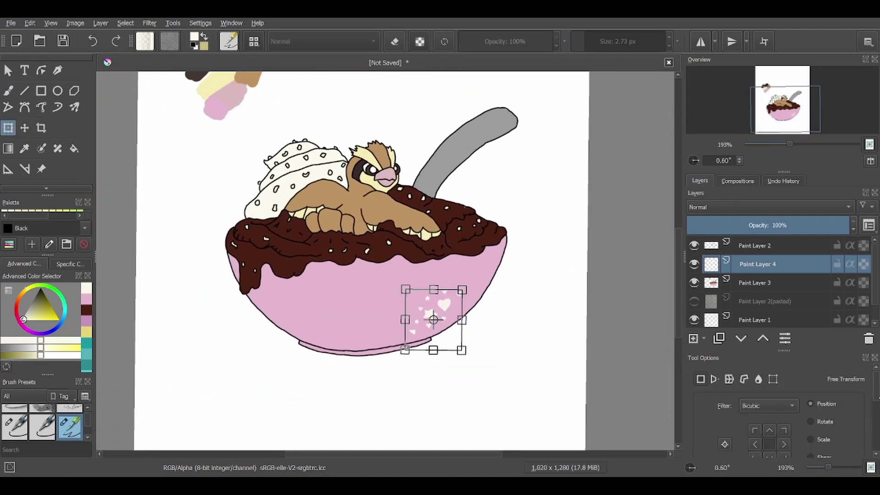
text(359)
key(Tab)
text(4)
key(Tab)
text(8)
key(Return)
- Apply the rotation, then paint a cream flower and finish a heart outline near the rim
key(b)
scroll(415, 353, up, 5)
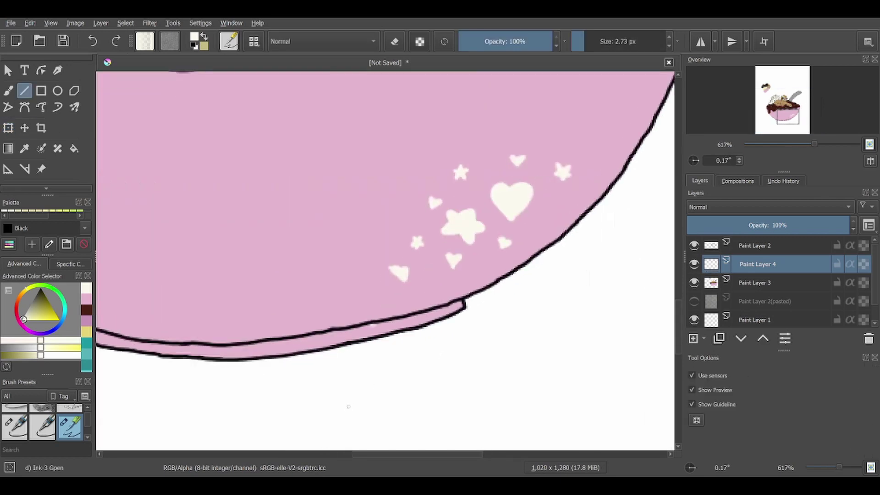
key(e)
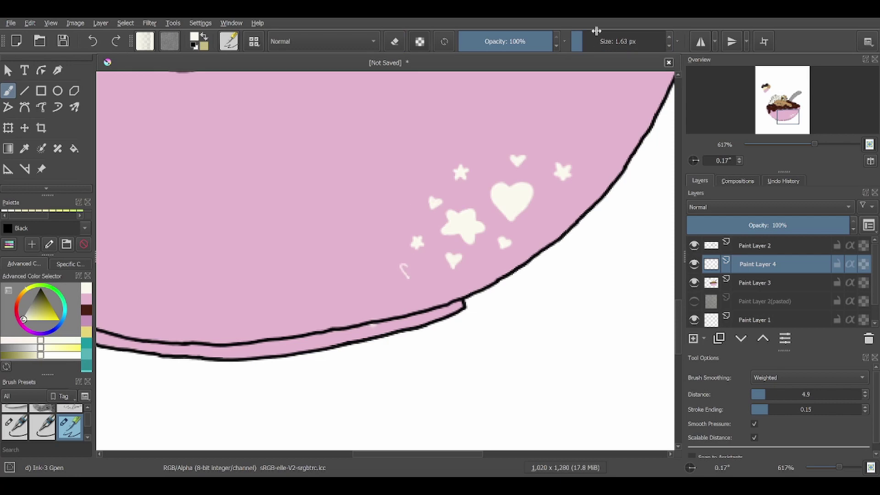
key(bracketright)
key(bracketright)
key(bracketright)
drag(594, 140, 586, 147)
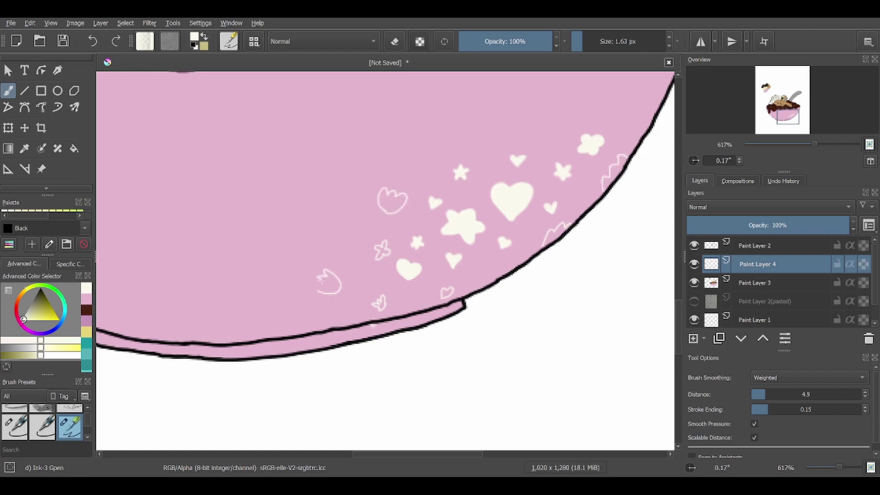
drag(489, 269, 491, 281)
- Draw a cream heart outline, a small star and a circle emblem with inner details
scroll(490, 280, down, 4)
scroll(321, 275, up, 4)
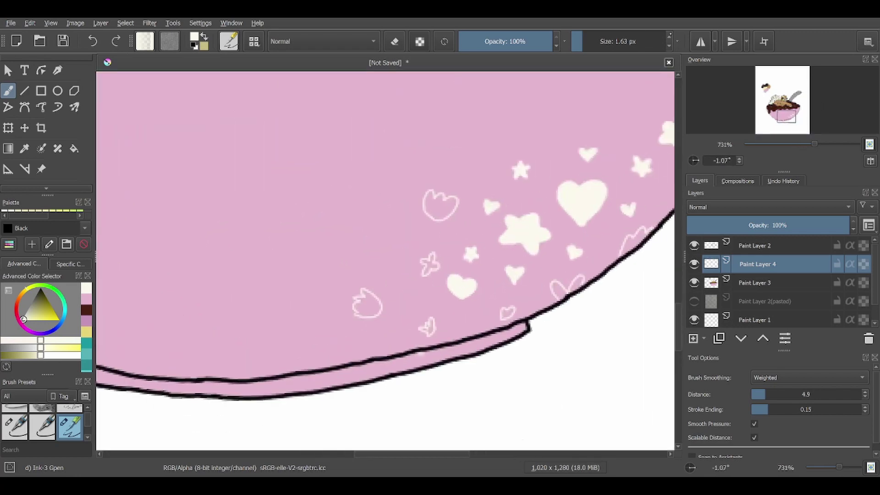
key(bracketright)
drag(300, 345, 303, 344)
drag(312, 247, 316, 255)
drag(387, 226, 389, 226)
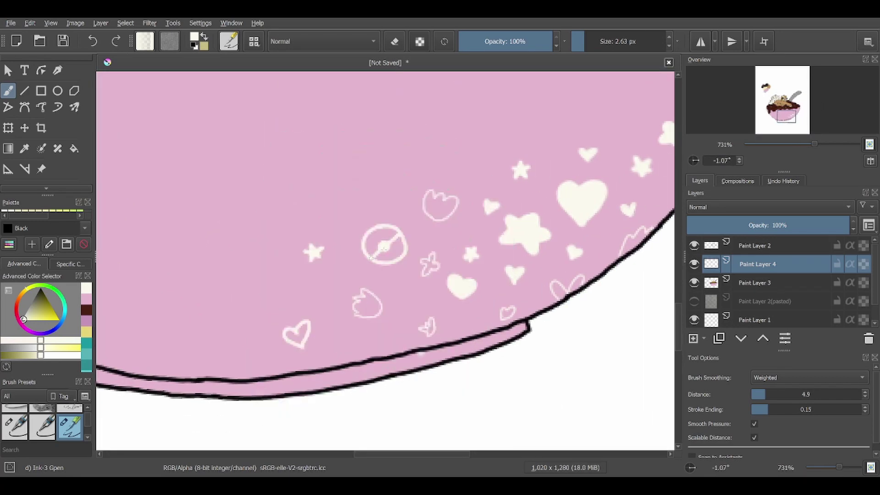
key(bracketright)
drag(612, 42, 574, 41)
drag(410, 156, 435, 159)
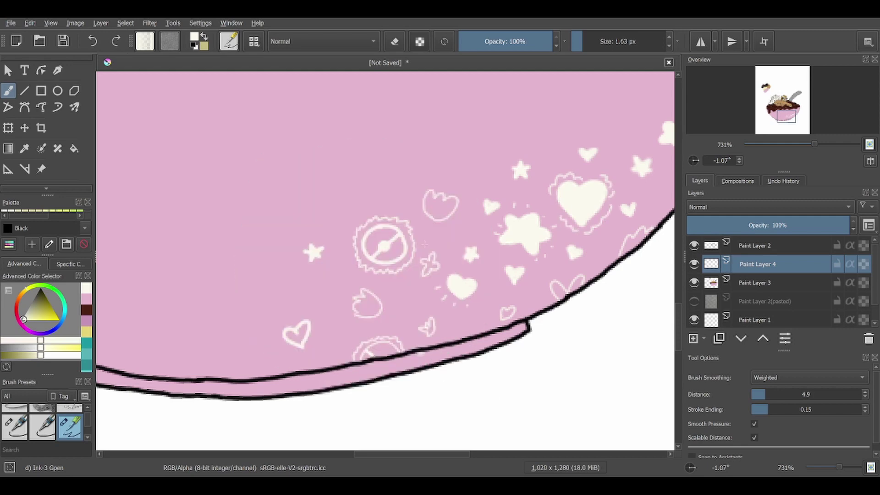
- Add flower, small and large heart, and star outlines on the bowl's left side
mouse_move(251, 294)
mouse_down()
mouse_move(423, 290)
mouse_move(431, 298)
mouse_up()
drag(419, 374, 421, 374)
drag(421, 289, 420, 290)
drag(312, 286, 312, 288)
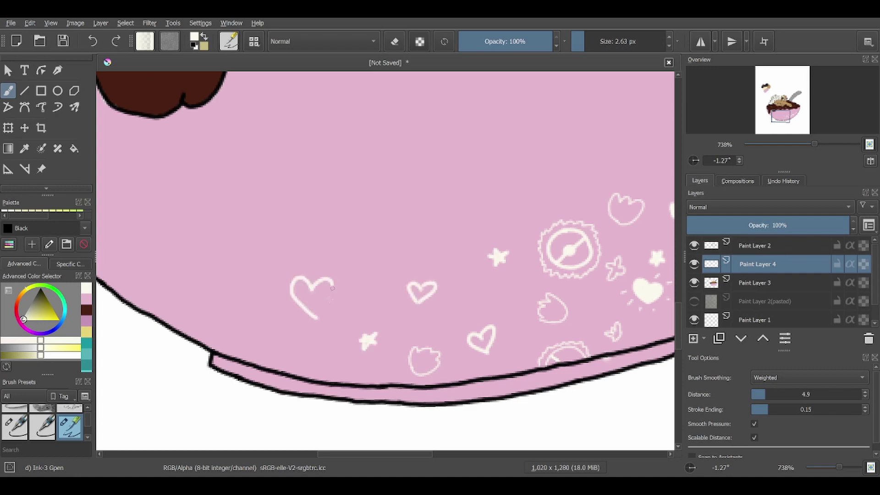
drag(248, 315, 257, 330)
drag(209, 277, 210, 279)
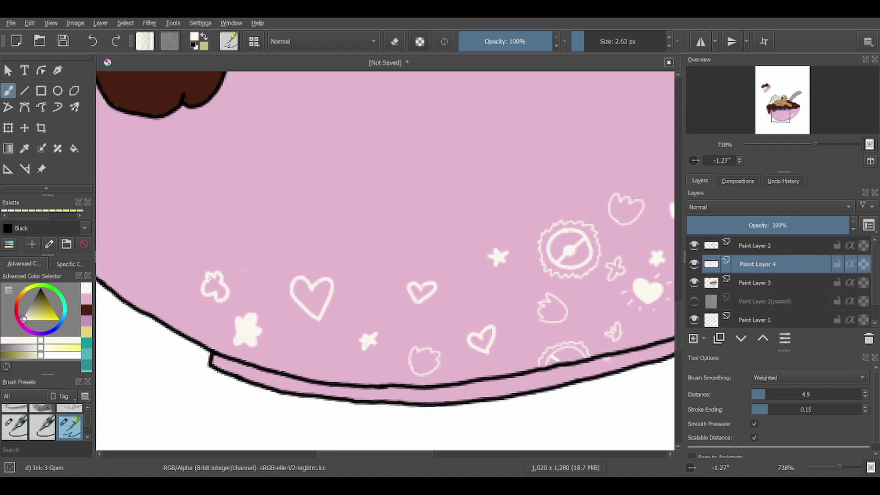
scroll(353, 335, down, 2)
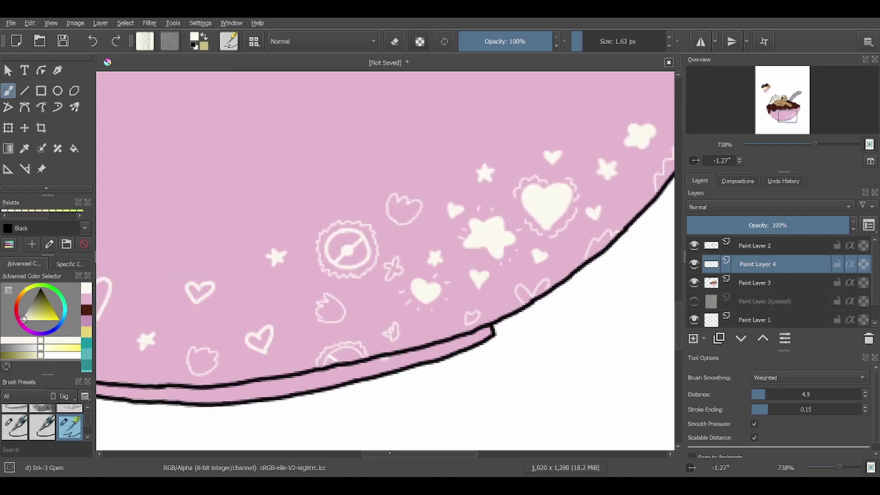
scroll(247, 273, up, 2)
- Paint a filled cream star, fill a heart solid cream, and add another small heart outline
drag(242, 259, 264, 259)
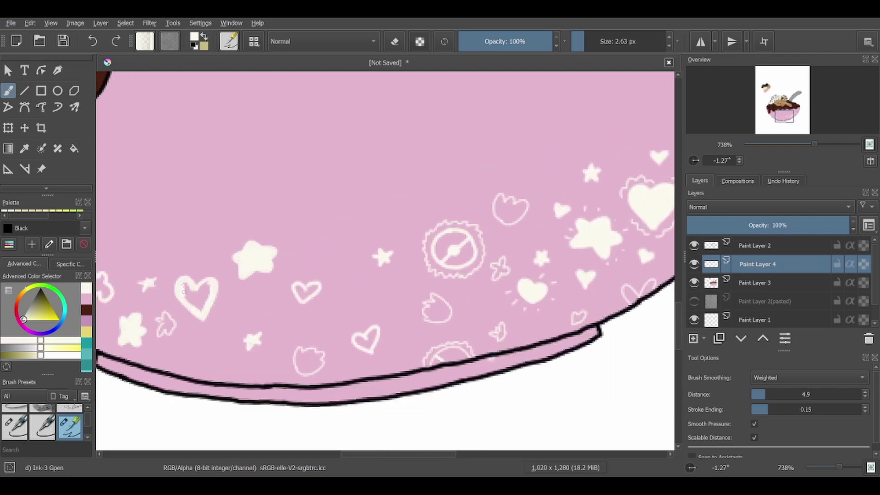
drag(187, 300, 211, 281)
key(bracketleft)
drag(342, 315, 341, 314)
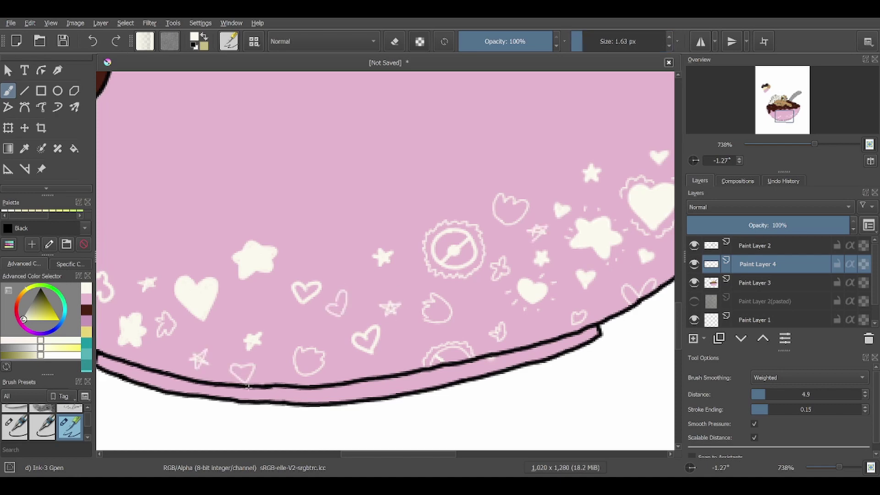
key(bracketright)
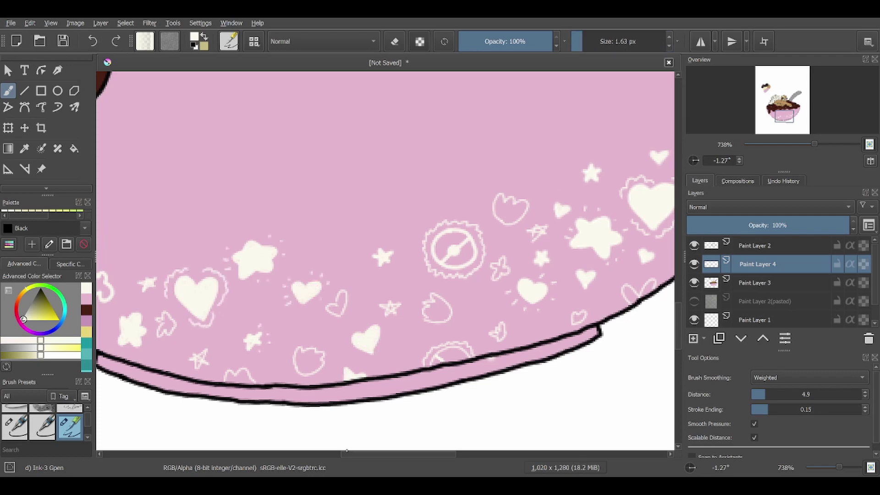
- Draw another cream heart outline on the bowl's left and fill it with cream
scroll(385, 257, down, 3)
scroll(385, 257, down, 3)
scroll(385, 256, up, 6)
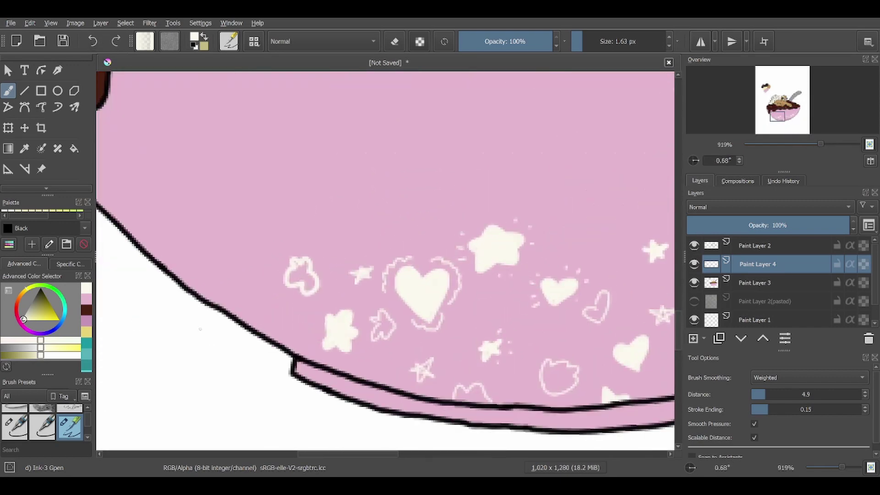
key(bracketright)
mouse_move(195, 247)
mouse_down()
mouse_move(211, 303)
mouse_move(183, 251)
mouse_up()
key(f)
click(192, 270)
- Add cream star, cloud, heart and circle doodles across the bowl with a thinner brush
key(b)
key(bracketleft)
drag(238, 217, 248, 215)
drag(144, 207, 149, 218)
mouse_move(239, 320)
mouse_down()
mouse_move(265, 300)
mouse_move(289, 342)
mouse_up()
drag(185, 193, 186, 194)
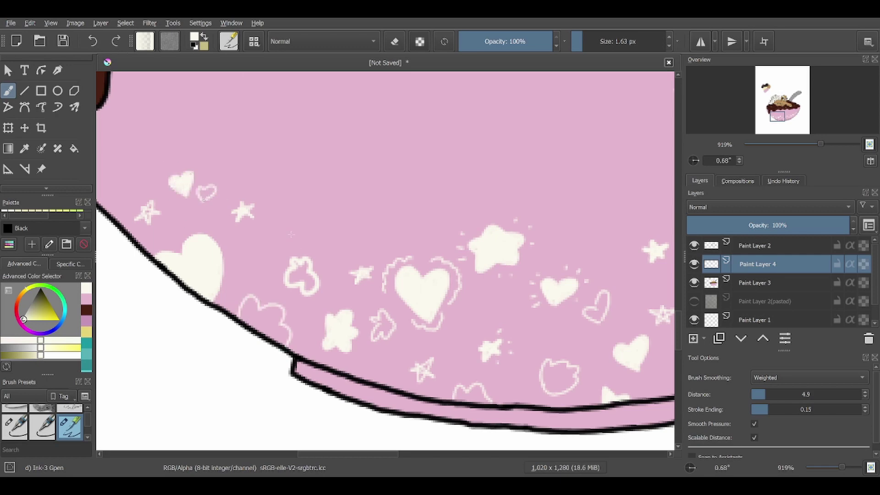
scroll(385, 257, down, 3)
scroll(385, 256, up, 3)
mouse_move(265, 229)
mouse_down()
mouse_move(293, 211)
mouse_move(313, 250)
mouse_move(258, 249)
mouse_up()
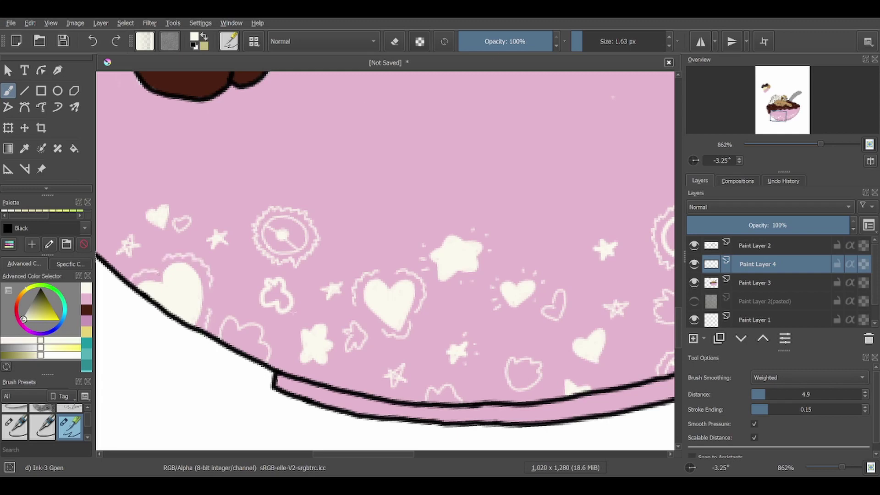
- Brush short pale cream stripes along the bowl's narrow foot band
scroll(186, 207, down, 5)
scroll(328, 272, up, 2)
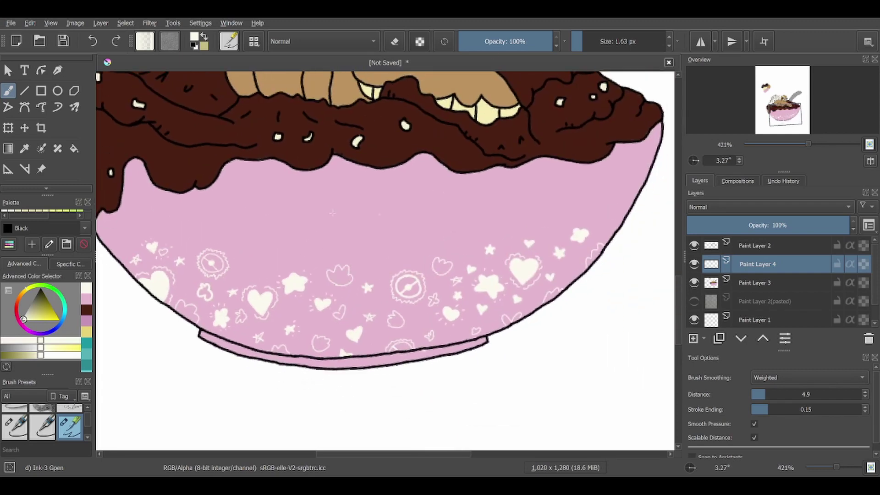
scroll(385, 260, down, 3)
scroll(385, 260, up, 4)
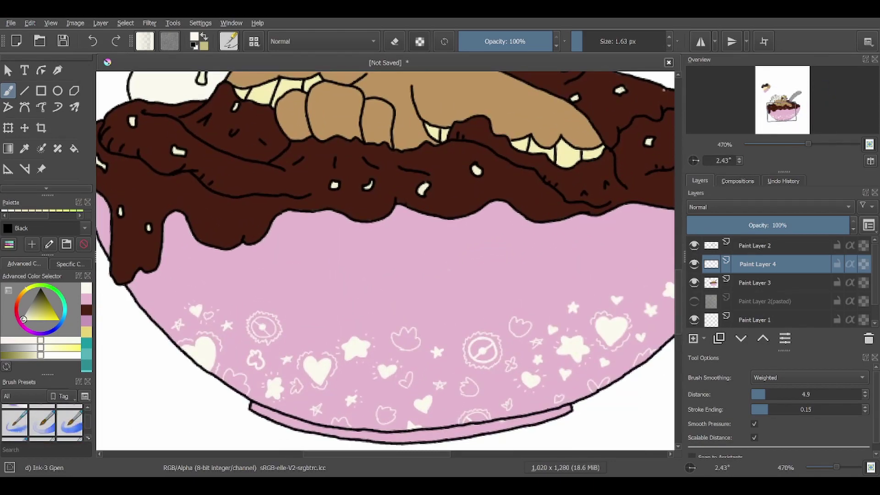
scroll(42, 423, down, 3)
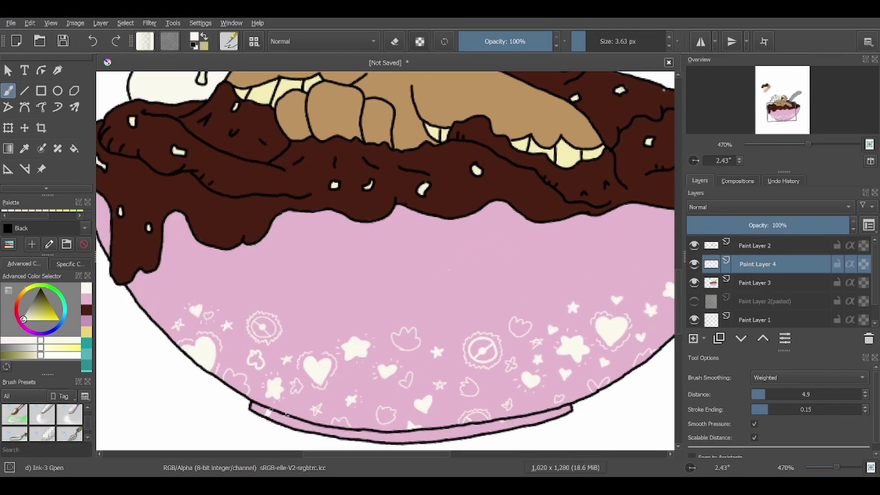
drag(384, 432, 383, 441)
right_click(404, 435)
mouse_move(402, 430)
mouse_down()
mouse_move(400, 441)
mouse_move(430, 443)
mouse_up()
drag(457, 426, 454, 438)
scroll(565, 411, down, 4)
- Paint WaterC Spread shading over the bowl and a grey shadow under its base
scroll(342, 260, down, 3)
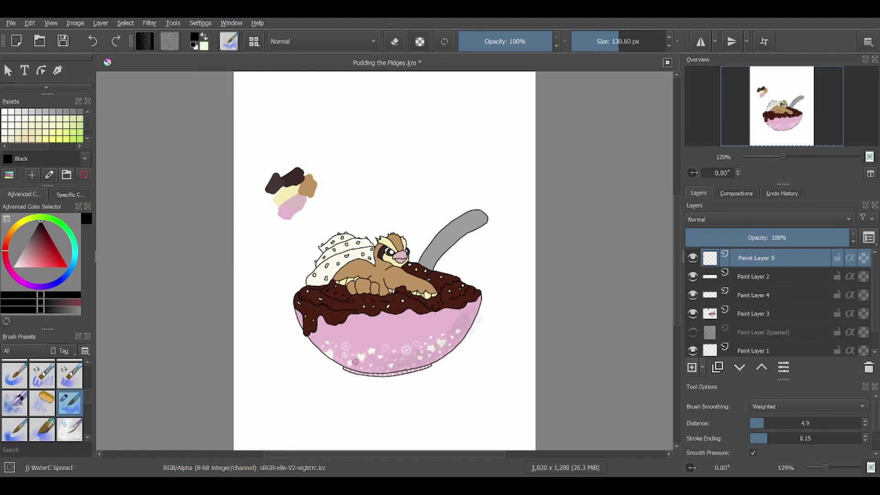
drag(353, 363, 459, 330)
scroll(385, 275, up, 5)
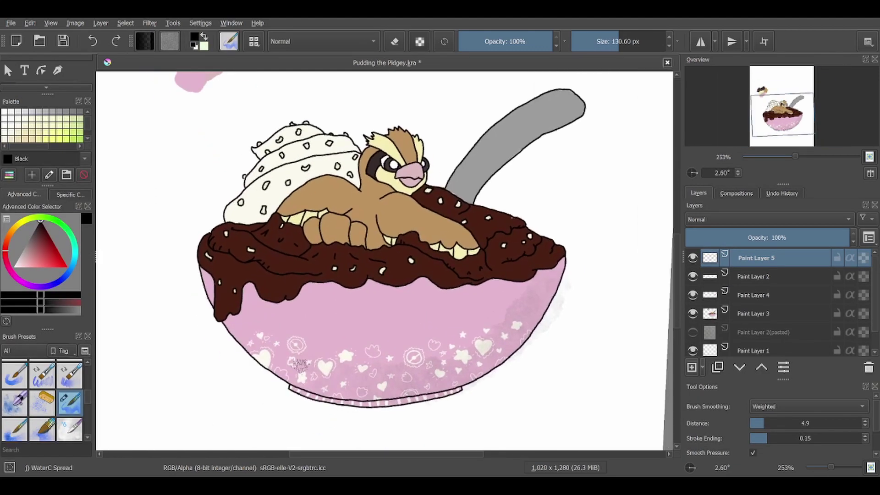
key([)
drag(257, 343, 321, 371)
drag(504, 334, 416, 347)
drag(459, 399, 284, 395)
key([)
key([)
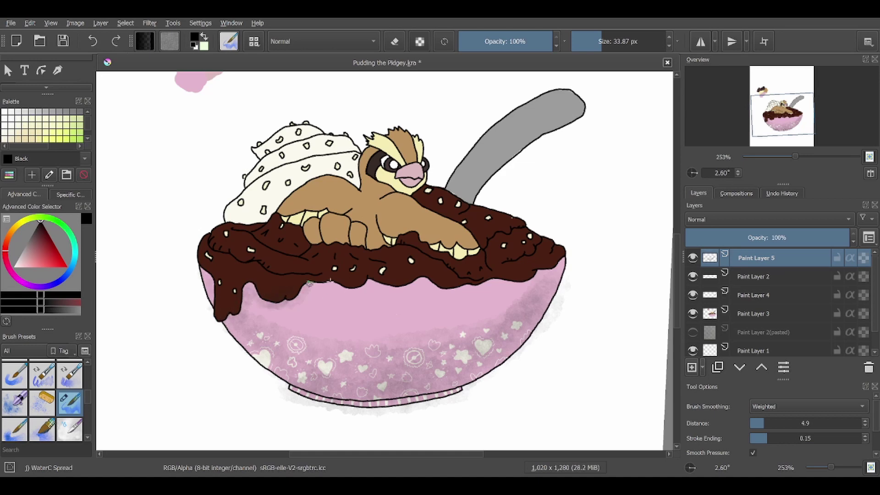
drag(605, 42, 609, 42)
mouse_move(257, 348)
mouse_down()
mouse_move(316, 353)
mouse_move(376, 389)
mouse_move(514, 353)
mouse_move(209, 303)
mouse_up()
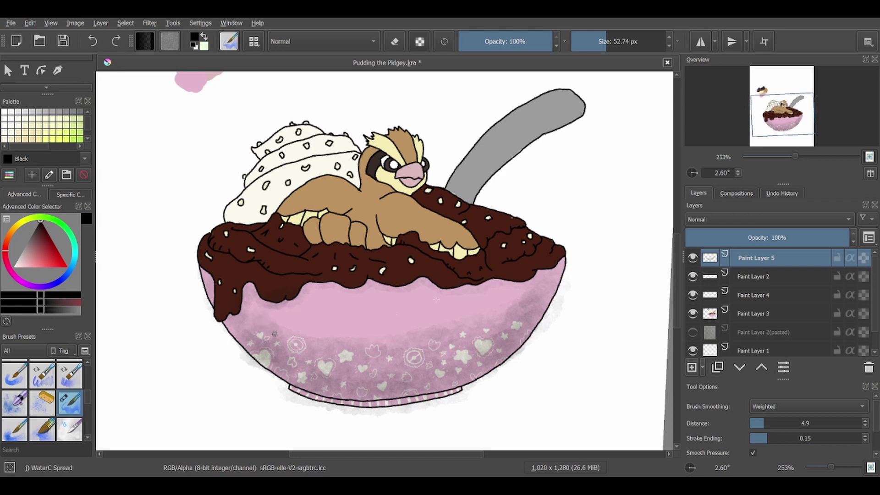
- Smooth the shading and shadow with Blender Basic, then set layer opacity to 66%
click(42, 402)
scroll(43, 402, down, 3)
click(42, 402)
mouse_move(291, 337)
mouse_down()
mouse_move(431, 330)
mouse_move(257, 327)
mouse_move(293, 341)
mouse_move(317, 336)
mouse_up()
key(bracketleft)
key(bracketright)
key(bracketright)
key(bracketright)
key(bracketright)
key(bracketright)
mouse_move(321, 294)
mouse_down()
mouse_move(568, 293)
mouse_move(533, 339)
mouse_move(275, 350)
mouse_move(499, 321)
mouse_move(343, 402)
mouse_up()
key(bracketleft)
key(bracketleft)
mouse_move(243, 302)
mouse_down()
mouse_move(540, 298)
mouse_move(321, 357)
mouse_move(523, 316)
mouse_move(504, 293)
mouse_move(293, 266)
mouse_move(380, 357)
mouse_move(504, 349)
mouse_up()
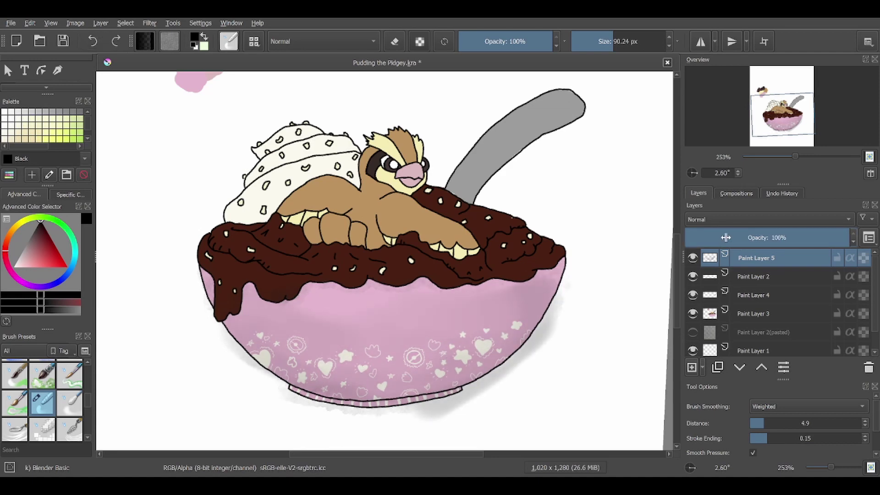
drag(715, 239, 796, 235)
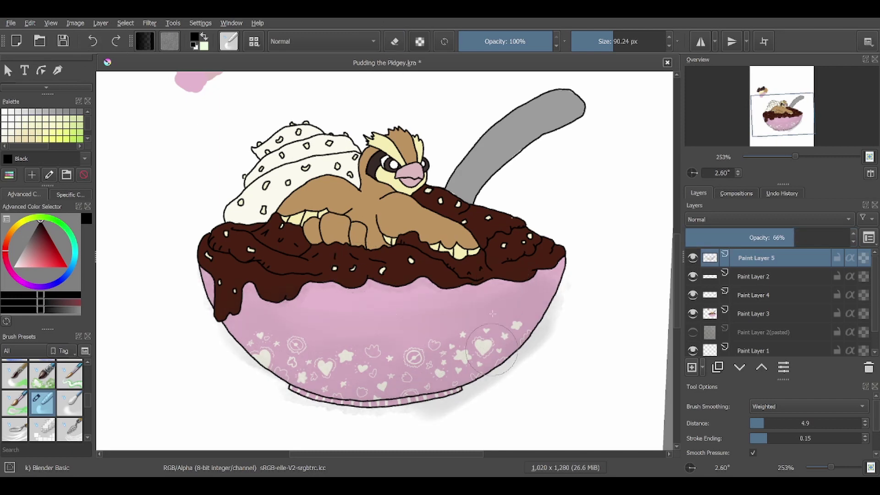
- Shade beneath and along the chocolate's lower edge with the WaterC Spread-Pattern brush
key(e)
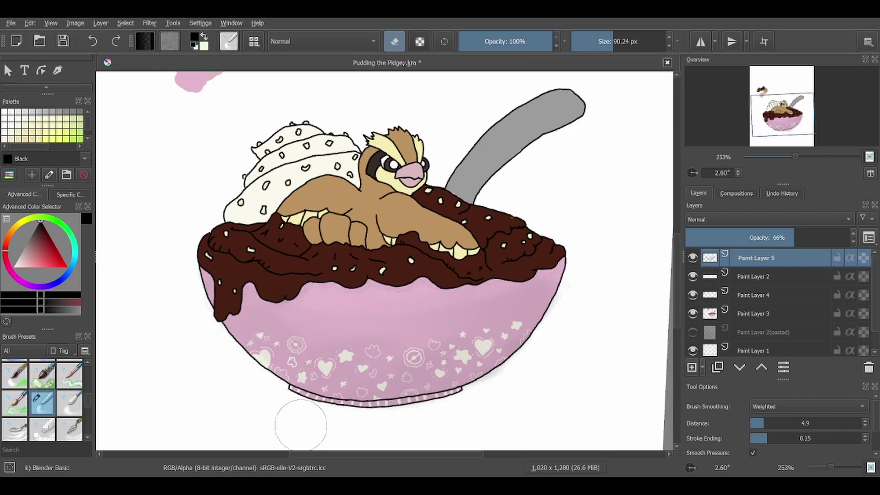
key(comma)
scroll(221, 354, up, 2)
scroll(221, 353, up, 1)
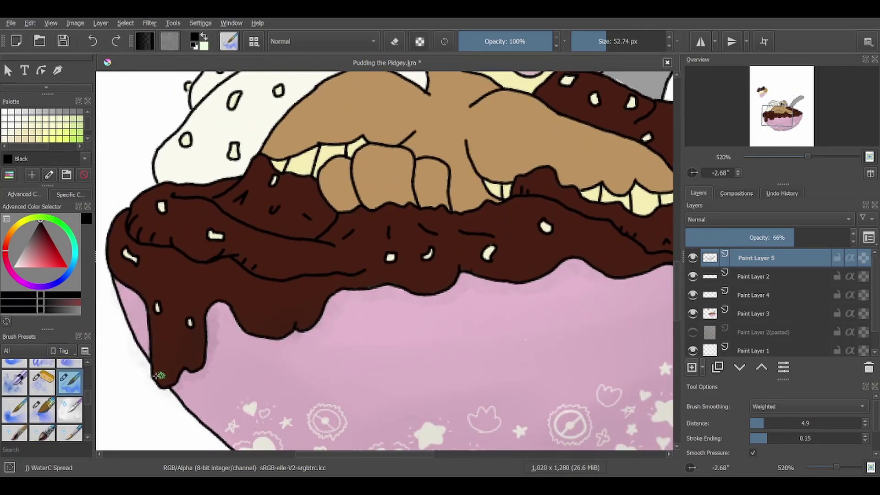
key(bracketleft)
key(bracketleft)
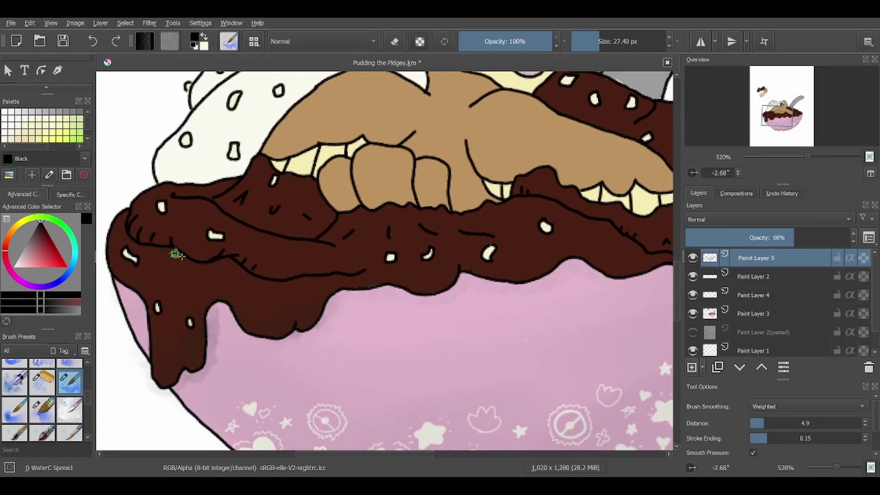
key(period)
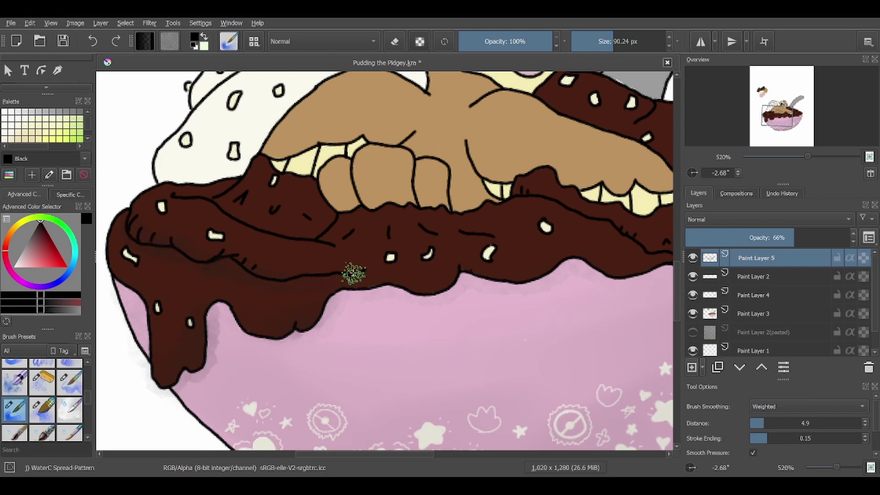
mouse_move(191, 359)
mouse_down()
mouse_move(377, 290)
mouse_move(547, 273)
mouse_move(582, 262)
mouse_up()
drag(418, 240, 177, 246)
scroll(177, 245, up, 1)
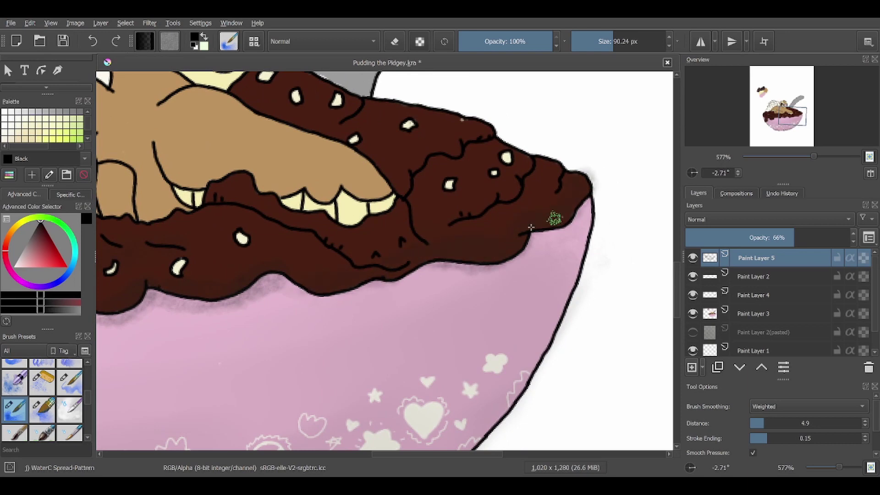
drag(539, 222, 440, 263)
scroll(440, 263, up, 1)
- Paint darker brown shading on the Pidgey's body
key(bracketleft)
key(bracketleft)
key(bracketleft)
key(bracketleft)
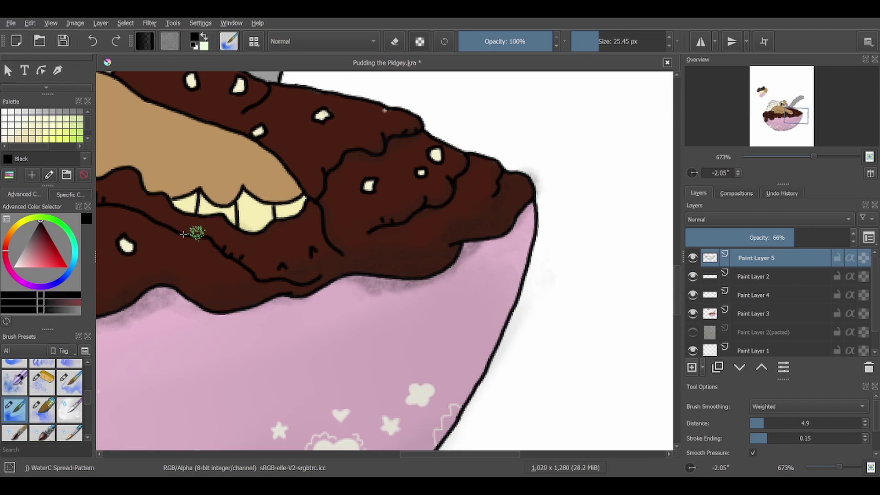
scroll(262, 273, down, 3)
key(bracketright)
key(bracketright)
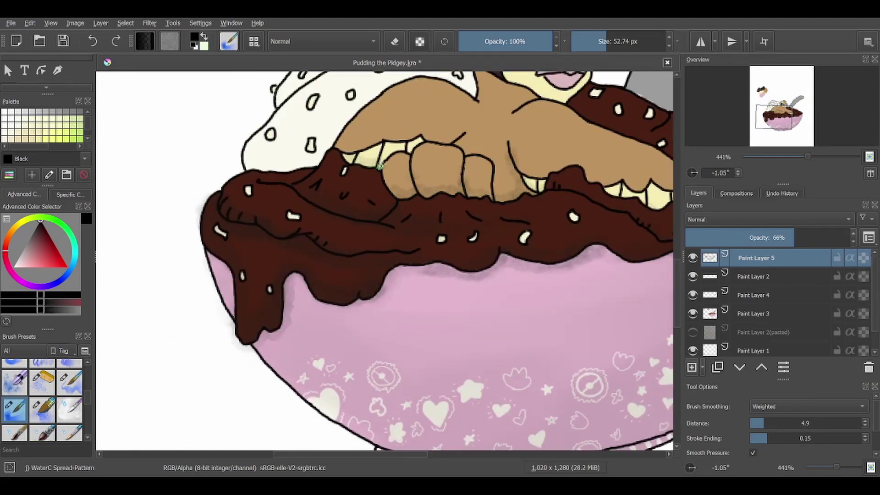
drag(442, 189, 285, 196)
mouse_move(394, 135)
mouse_down()
mouse_move(408, 229)
mouse_move(407, 218)
mouse_move(305, 229)
mouse_up()
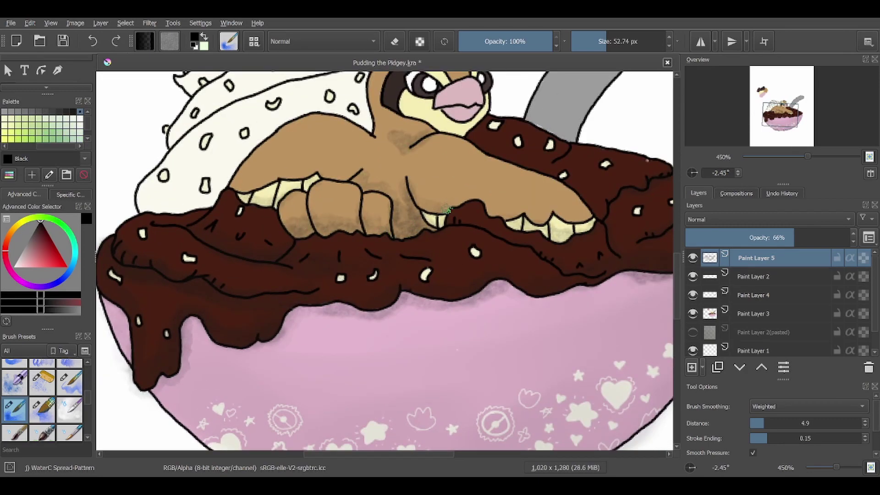
- Shade the top of the Pidgey's head near the eye band and crest
drag(385, 123, 385, 105)
drag(394, 206, 369, 206)
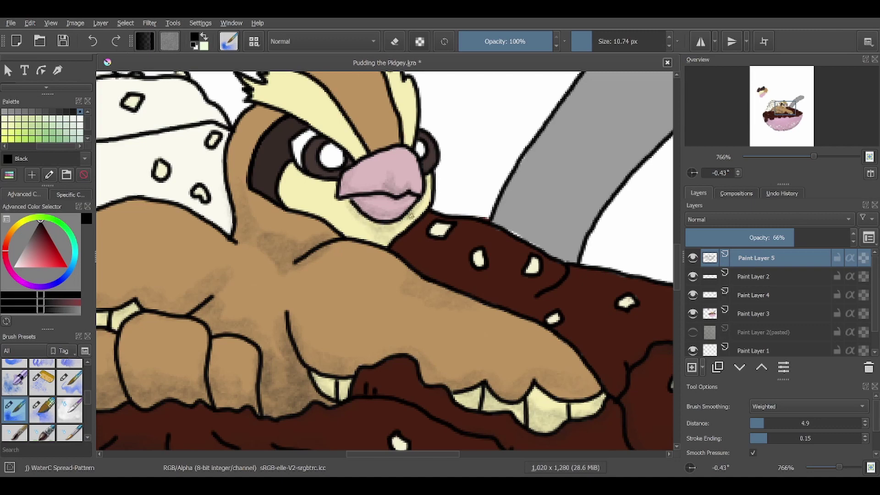
key(bracketright)
key(bracketright)
key(bracketright)
key(bracketright)
mouse_move(293, 120)
mouse_down()
mouse_move(349, 159)
mouse_move(267, 111)
mouse_up()
drag(419, 133, 362, 228)
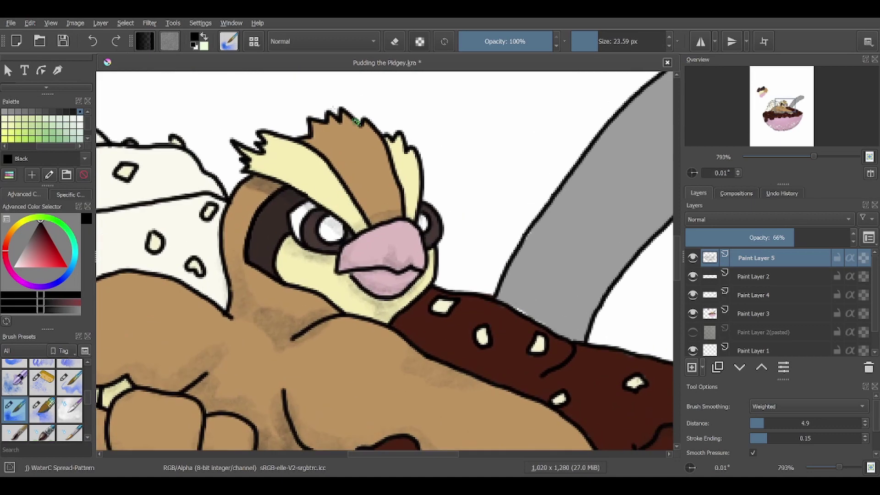
key(bracketleft)
key(bracketleft)
key(bracketleft)
key(bracketleft)
drag(264, 140, 477, 124)
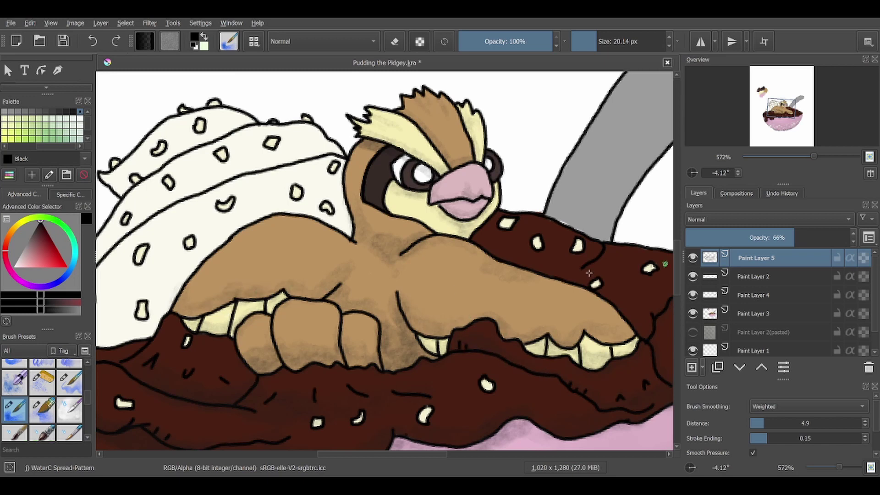
- Alternate between the WaterC Water-Pattern and Spread-Pattern brushes while adjusting size
key(slash)
key(bracketleft)
key(bracketleft)
key(bracketleft)
key(bracketleft)
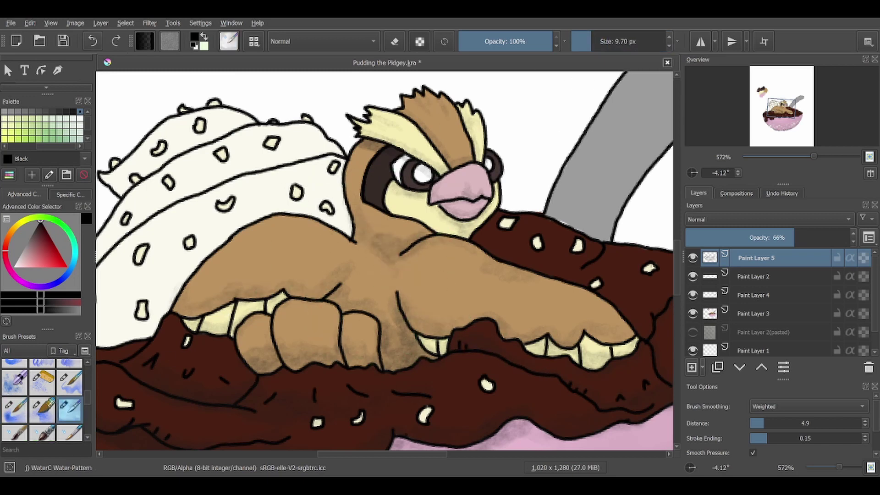
key(bracketright)
key(bracketright)
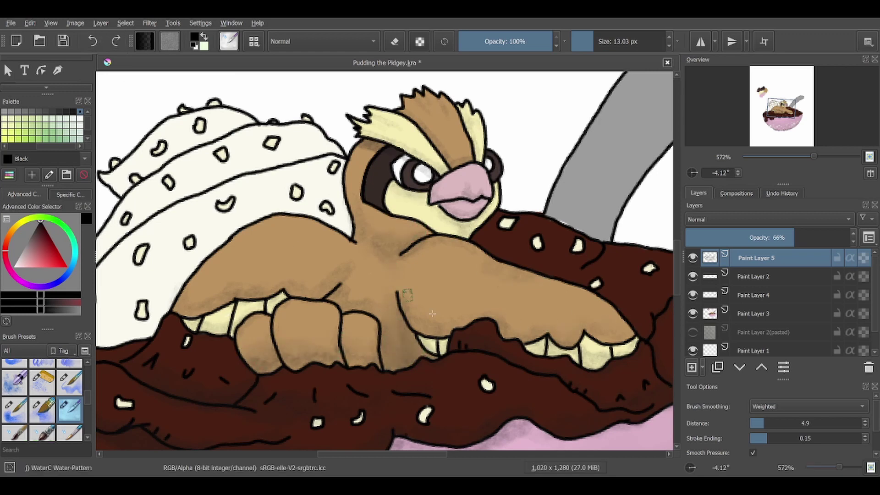
key(slash)
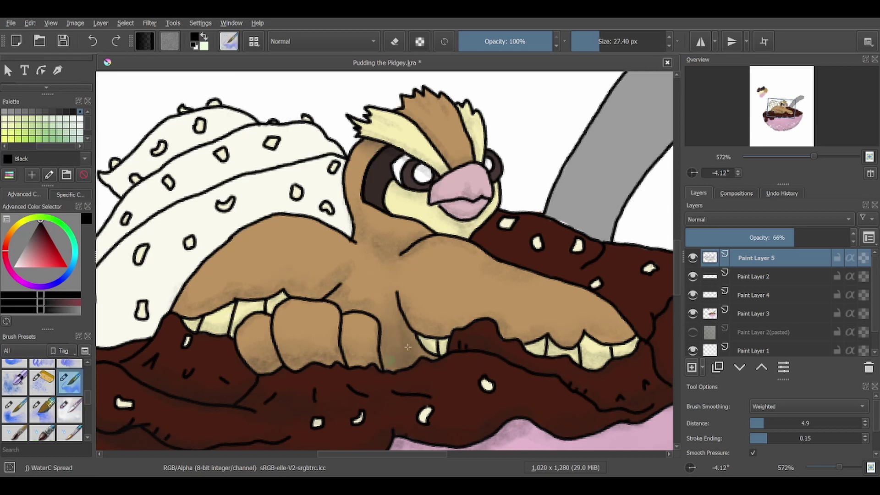
key(period)
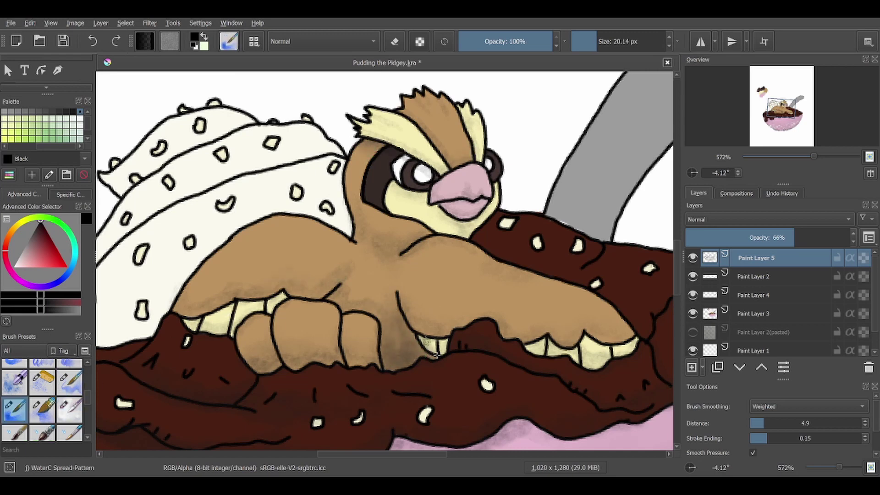
key(slash)
key(slash)
key(period)
key(period)
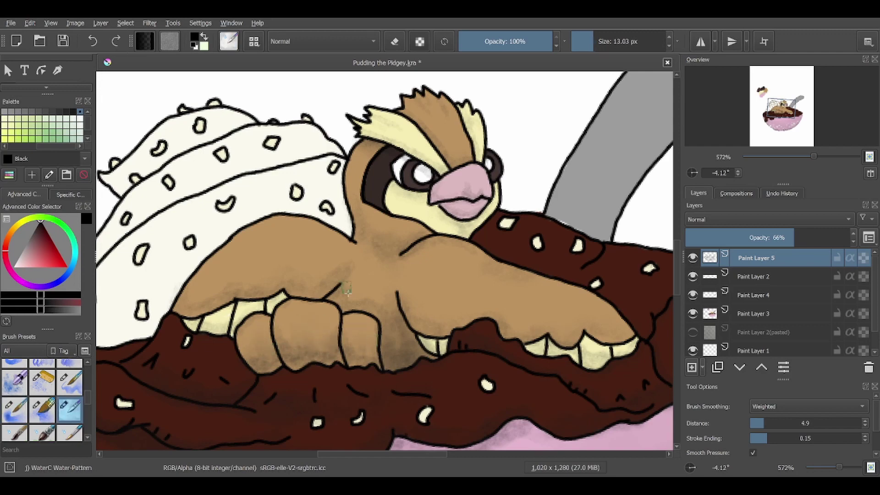
key(comma)
key(comma)
- Settle on the Water-Pattern brush, fine-tune its size and refit the whole image
key(period)
key(period)
key(bracketleft)
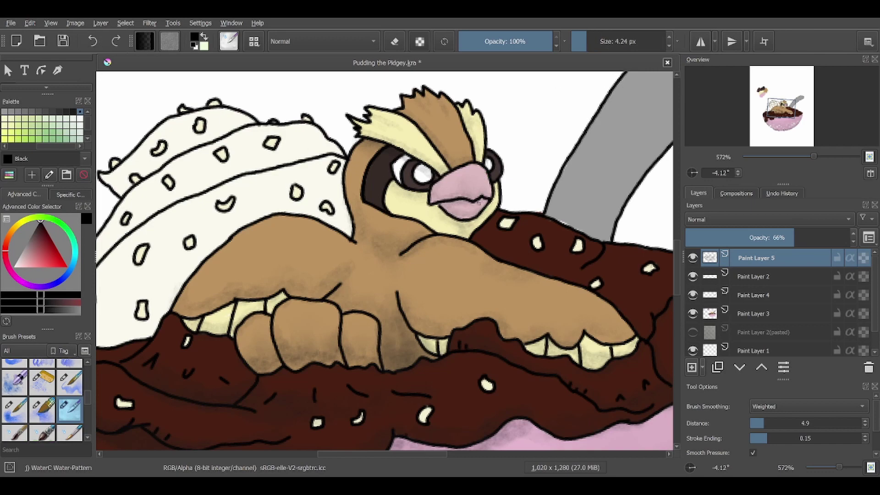
key(bracketright)
scroll(482, 203, down, 10)
scroll(553, 195, up, 12)
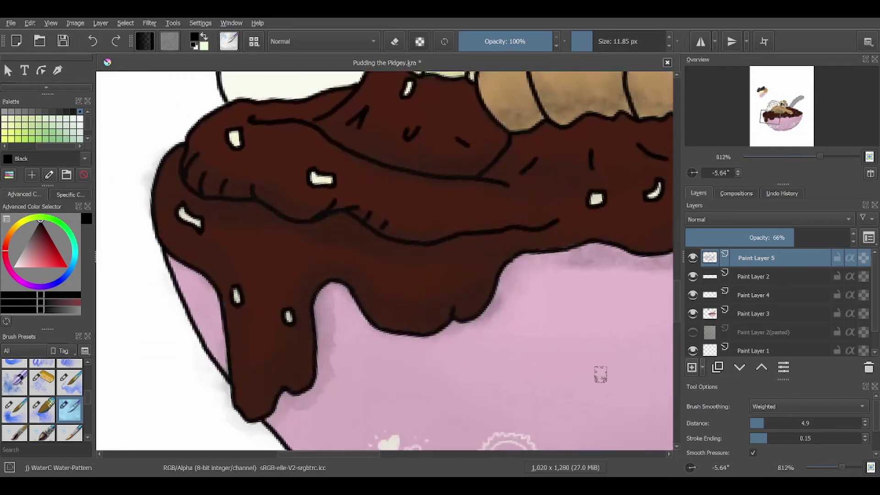
key(bracketright)
key(bracketright)
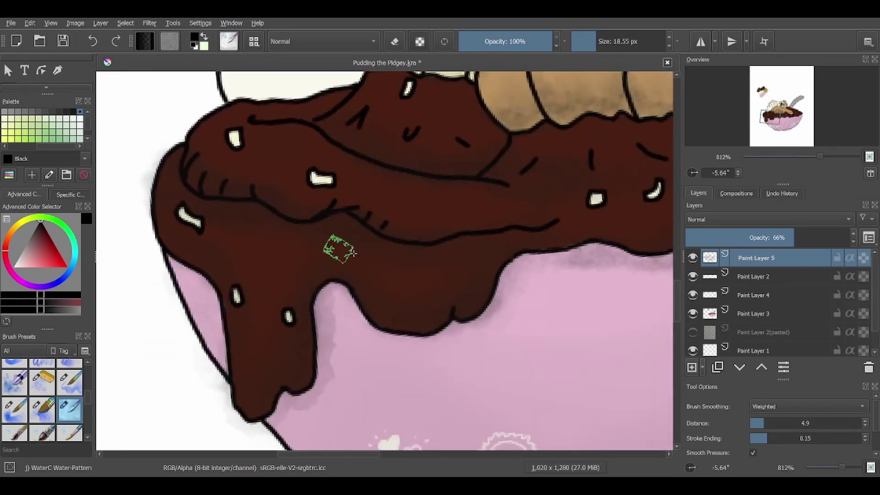
scroll(385, 177, down, 2)
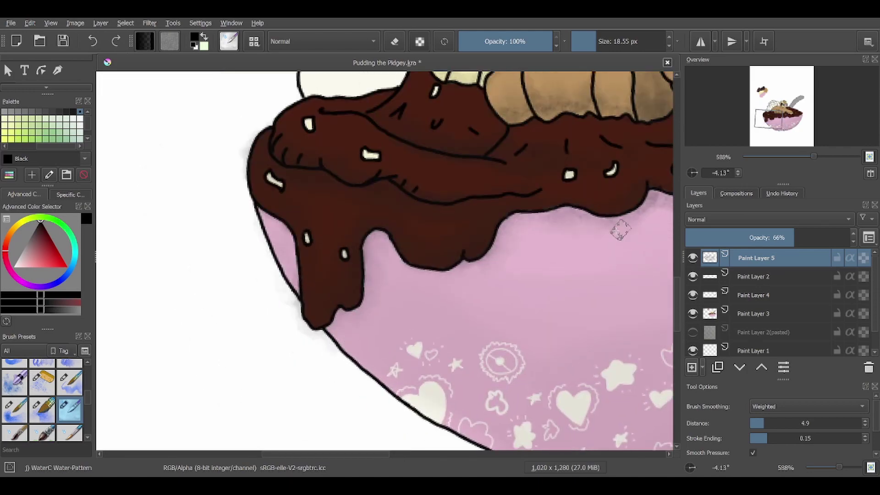
scroll(614, 229, up, 1)
scroll(419, 191, up, 1)
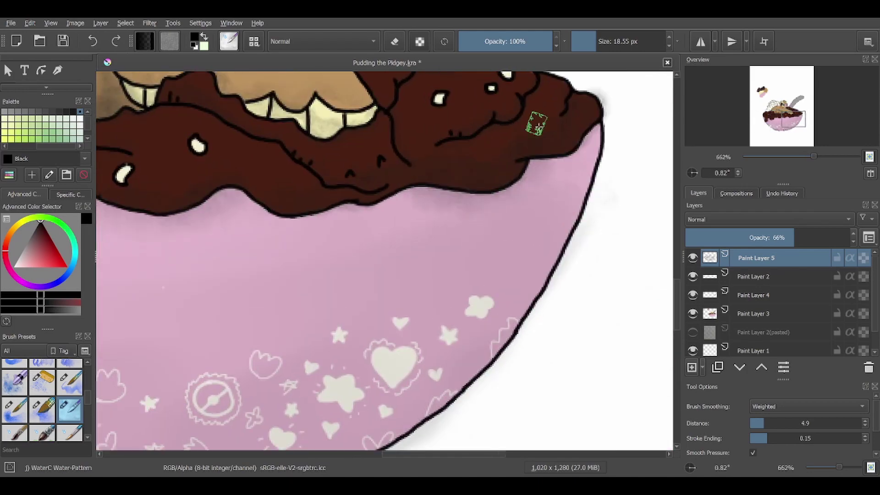
scroll(344, 181, down, 1)
key(bracketleft)
key(bracketleft)
- Lower the shading layer to 76% and shade the whipped cream's edges grey
scroll(433, 211, down, 3)
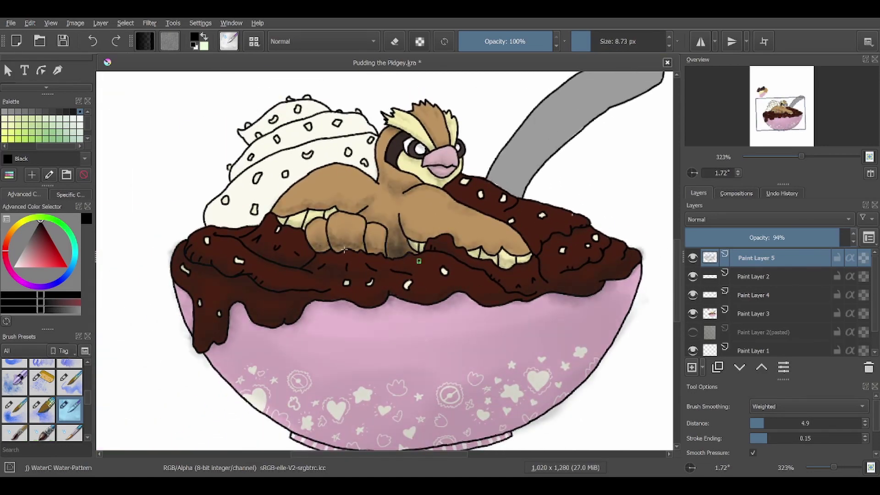
mouse_move(816, 237)
mouse_down()
mouse_move(827, 233)
mouse_move(809, 237)
mouse_up()
key(slash)
key(bracketright)
key(bracketright)
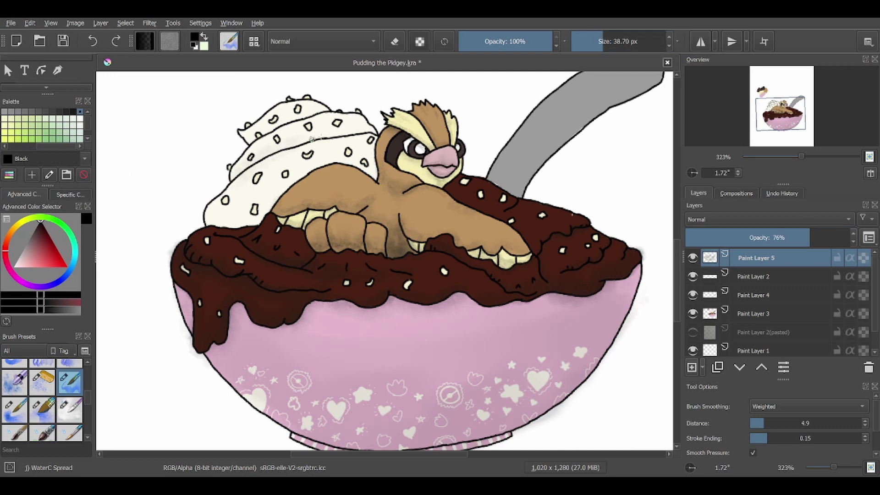
drag(362, 163, 369, 146)
drag(259, 216, 211, 225)
mouse_move(355, 126)
mouse_down()
mouse_move(282, 142)
mouse_move(319, 108)
mouse_up()
- Add grey Special Blobs texture to the whipped cream and rework it with Water-Pattern
key(slash)
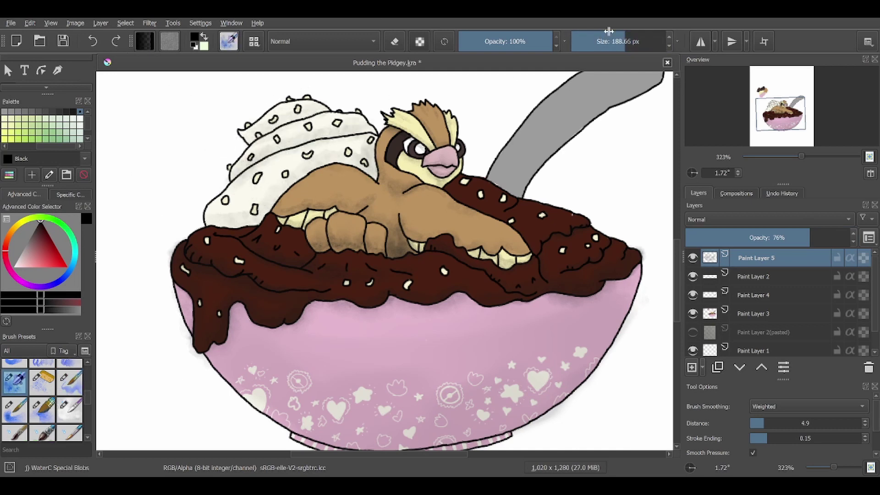
mouse_move(234, 176)
mouse_down()
mouse_move(344, 133)
mouse_move(373, 131)
mouse_up()
drag(248, 142, 333, 109)
mouse_move(206, 220)
mouse_down()
mouse_move(261, 222)
mouse_move(373, 142)
mouse_move(243, 227)
mouse_move(257, 220)
mouse_up()
drag(375, 179, 374, 149)
drag(241, 169, 270, 156)
drag(342, 135, 373, 122)
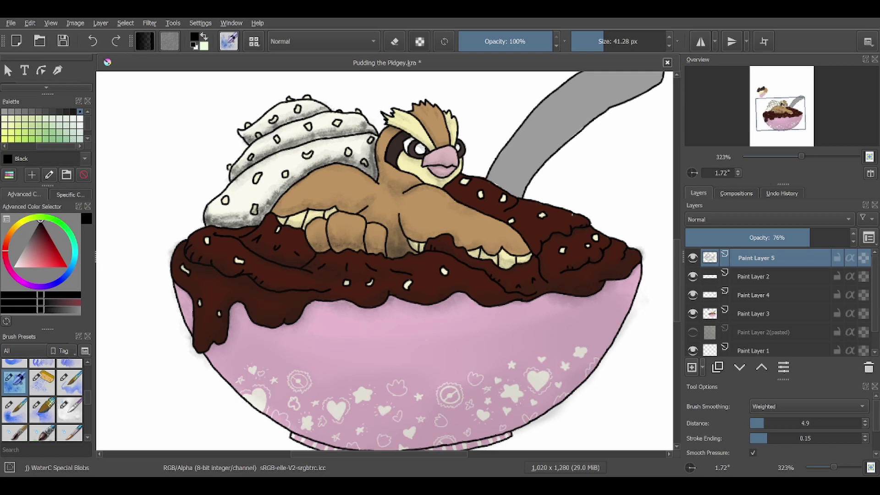
key(slash)
drag(363, 163, 289, 192)
drag(247, 170, 374, 119)
mouse_move(243, 146)
mouse_down()
mouse_move(297, 114)
mouse_move(365, 174)
mouse_up()
- Speckle and soften a grey shadow along the bowl's bottom, undoing a stray band
key(slash)
drag(229, 359, 349, 440)
key(minus)
drag(312, 321, 536, 284)
key(slash)
mouse_move(275, 293)
mouse_down()
mouse_move(413, 342)
mouse_move(541, 270)
mouse_up()
drag(495, 298, 538, 273)
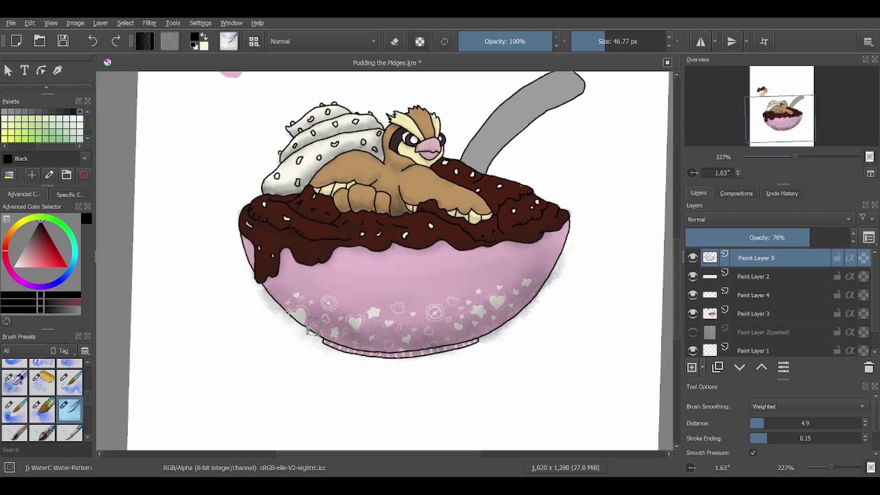
drag(335, 318, 437, 320)
key(ctrl+z)
key(bracketright)
key(bracketright)
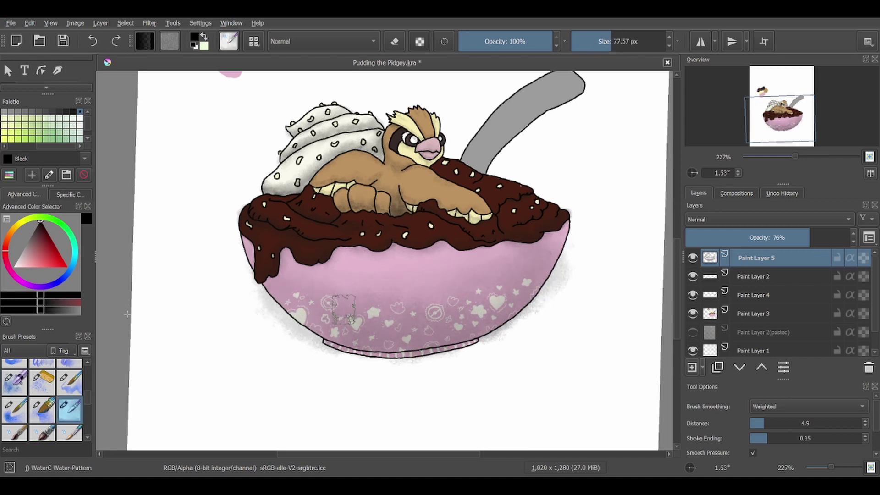
- Add a speckled grey shadow along the spoon's right edge and below it
key(slash)
drag(479, 168, 565, 102)
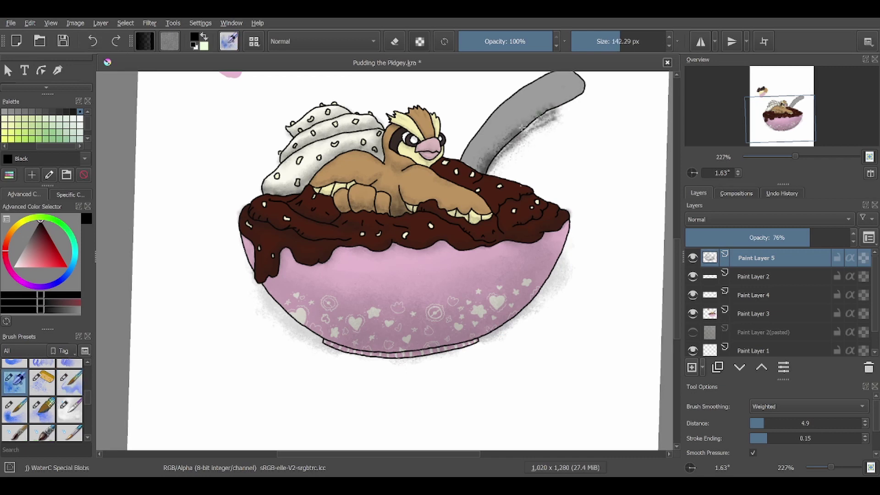
key(slash)
mouse_move(477, 169)
mouse_down()
mouse_move(508, 140)
mouse_move(509, 104)
mouse_up()
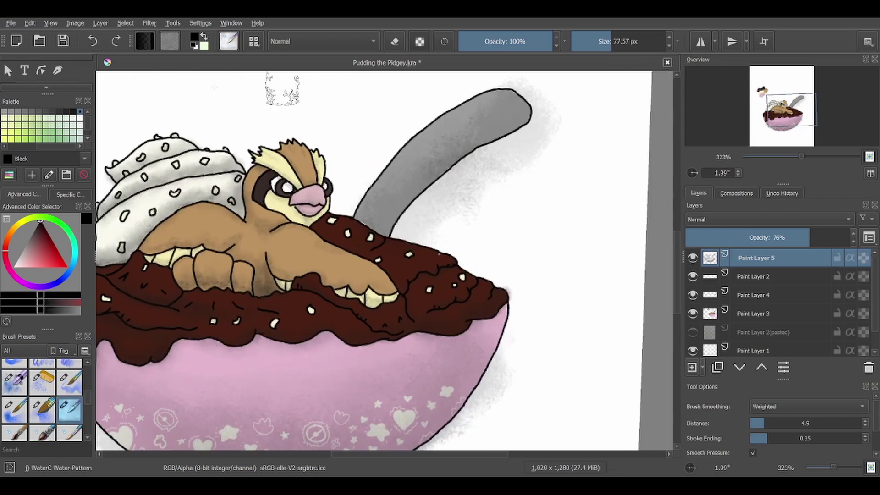
key(ctrl+z)
key(bracketleft)
key(bracketleft)
key(bracketleft)
mouse_move(394, 193)
mouse_down()
mouse_move(514, 105)
mouse_move(419, 174)
mouse_move(428, 185)
mouse_move(489, 138)
mouse_move(379, 214)
mouse_move(533, 105)
mouse_up()
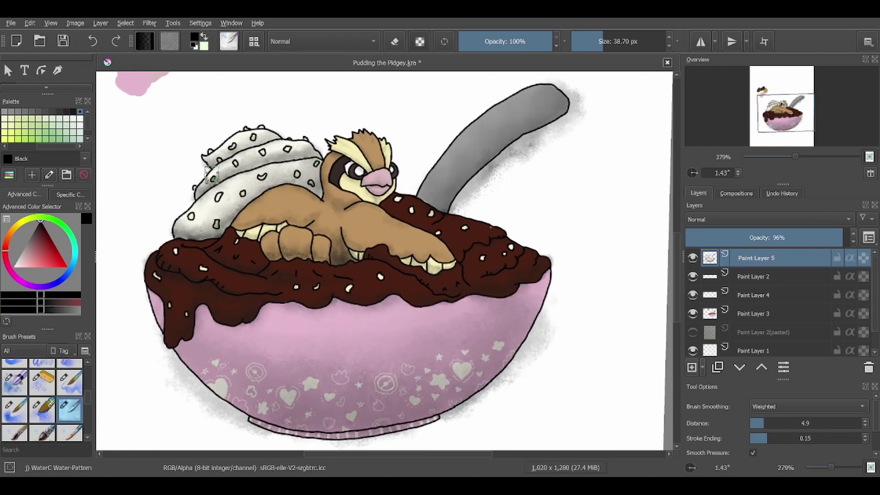
- With the Ink-3 Gpen eraser, remove grey shading around the spoon and bowl's right, bottom and left edges
key(slash)
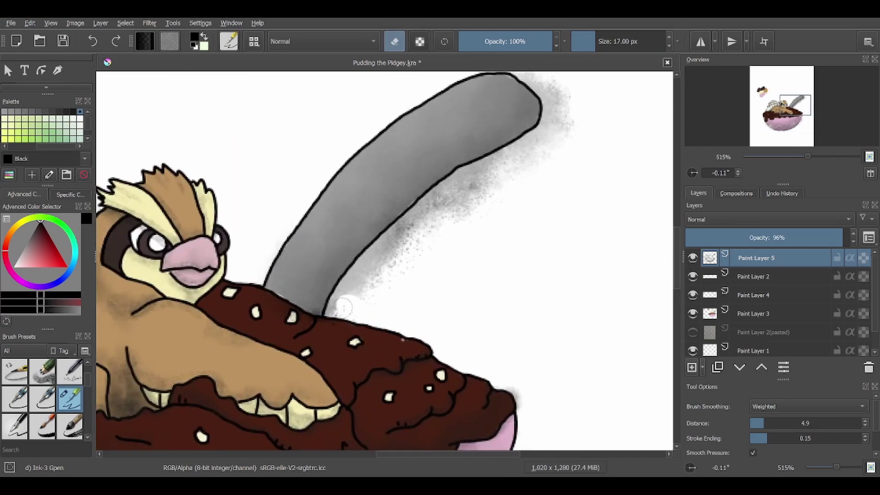
mouse_move(339, 309)
mouse_down()
mouse_move(375, 256)
mouse_move(510, 160)
mouse_move(342, 369)
mouse_up()
scroll(498, 118, up, 1)
key(bracketright)
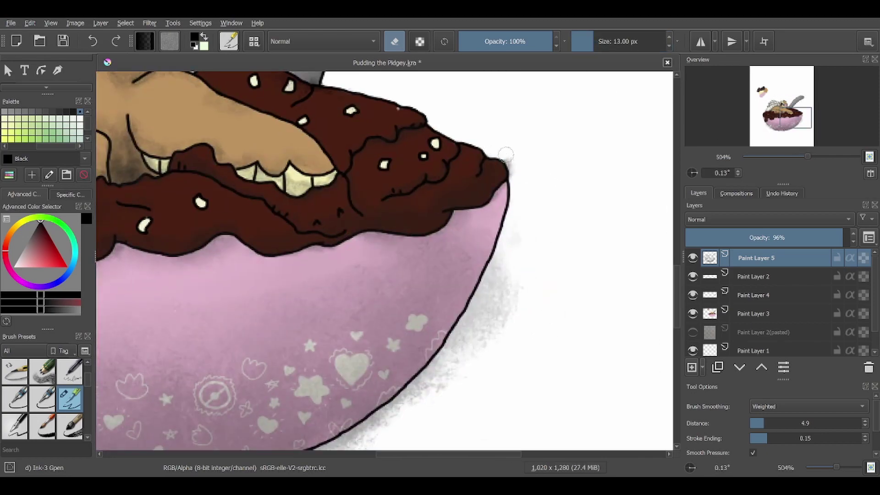
mouse_move(505, 155)
mouse_down()
mouse_move(466, 323)
mouse_move(515, 207)
mouse_up()
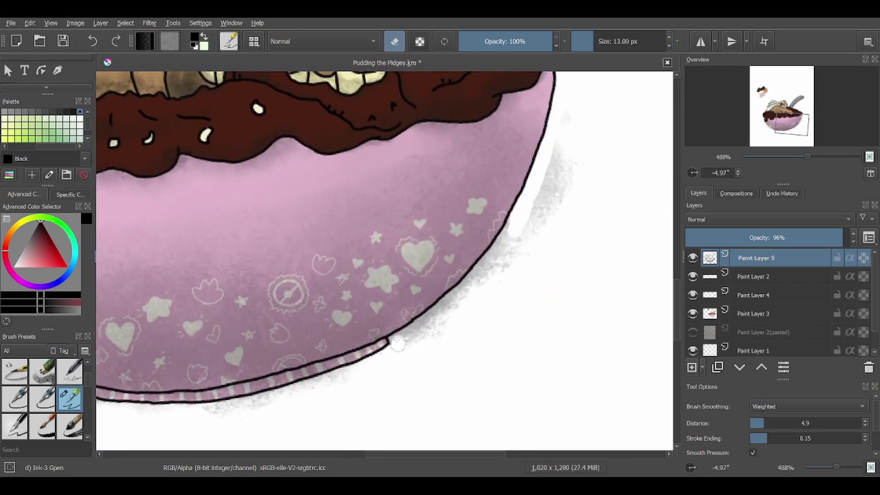
mouse_move(394, 342)
mouse_down()
mouse_move(493, 259)
mouse_move(550, 152)
mouse_up()
key(bracketright)
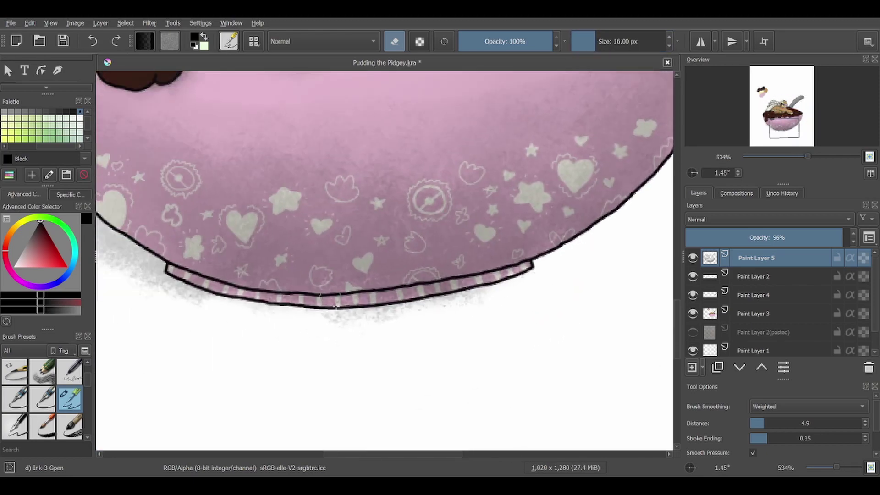
mouse_move(335, 306)
mouse_down()
mouse_move(485, 294)
mouse_move(534, 273)
mouse_up()
drag(137, 275, 177, 291)
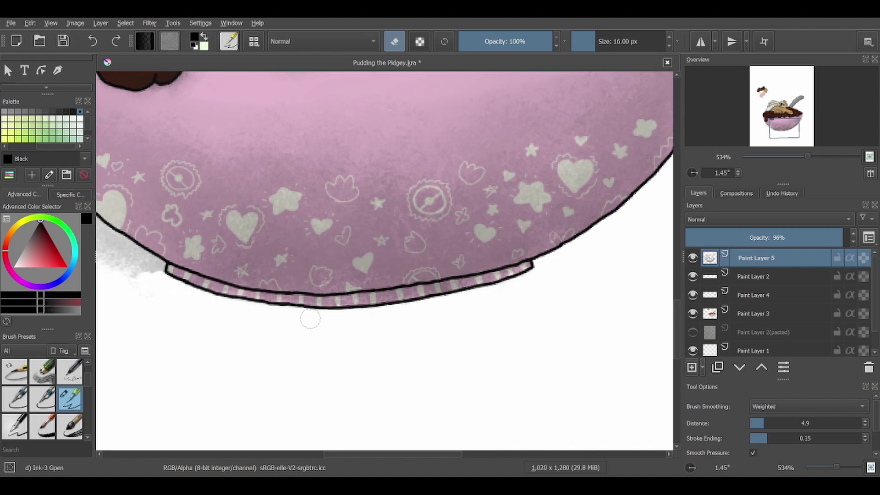
mouse_move(284, 193)
mouse_down()
mouse_move(388, 297)
mouse_move(304, 263)
mouse_move(262, 181)
mouse_move(282, 173)
mouse_up()
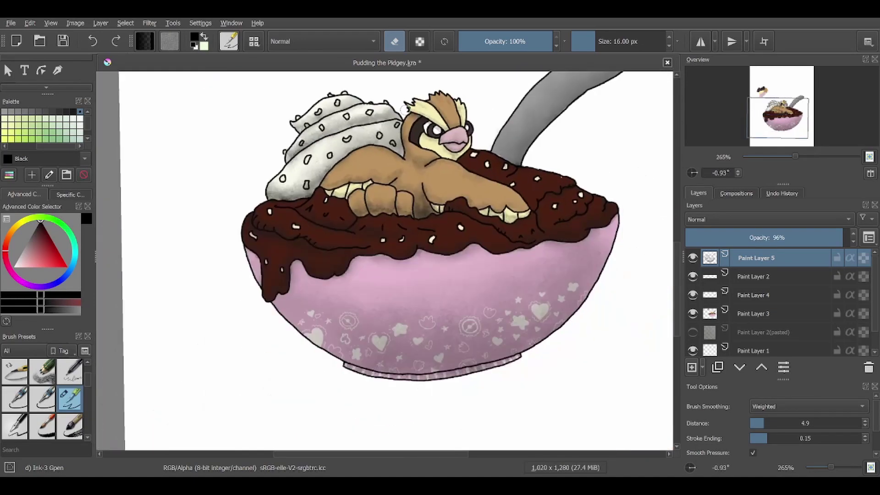
- Lower Paint Layer 5's opacity, add Paint Layer 6 above it and paint in white
click(804, 238)
key(Insert)
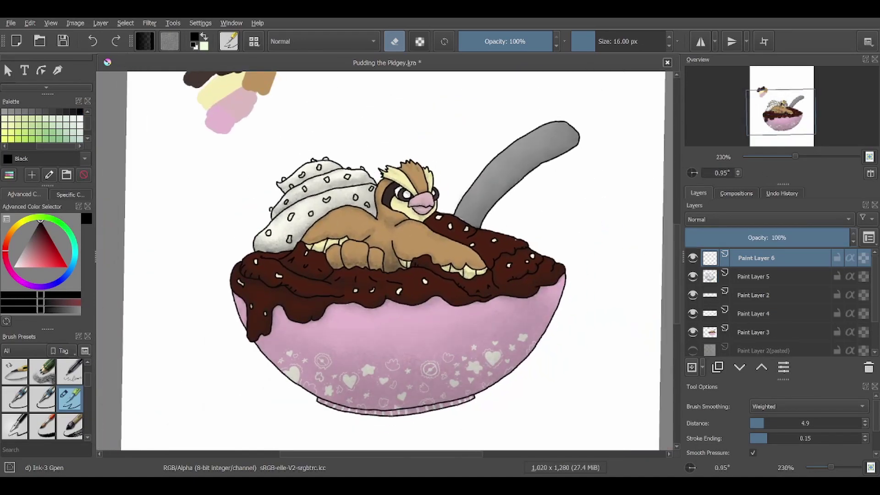
key(e)
key(x)
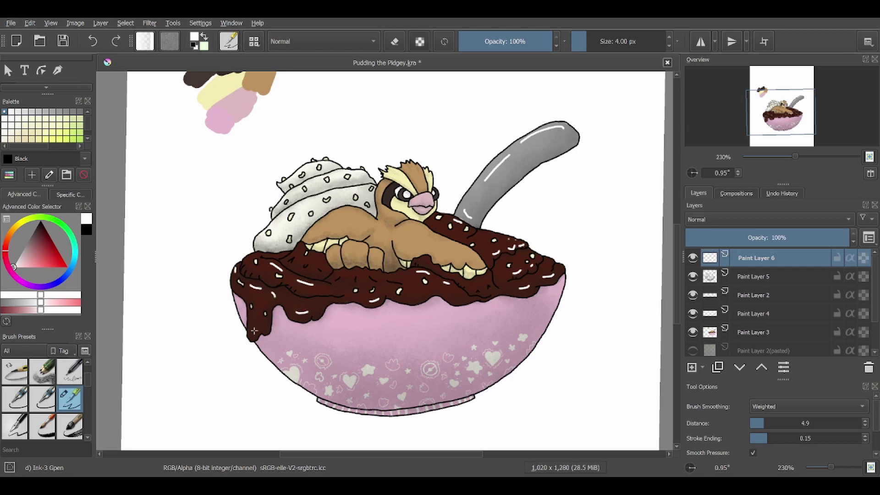
- Try the WaterC water-pattern and blur brushes on the chocolate drip, undoing both
scroll(42, 399, down, 5)
click(69, 399)
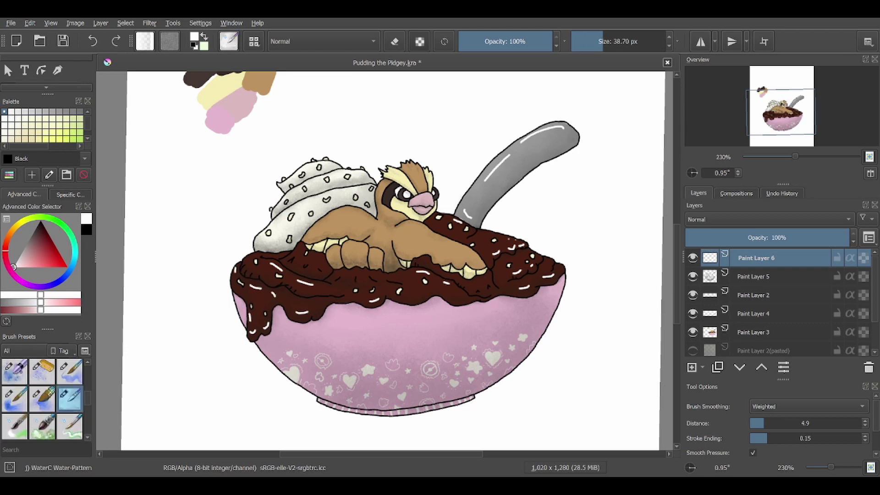
scroll(271, 302, up, 3)
mouse_move(274, 337)
mouse_down()
mouse_move(269, 299)
mouse_move(273, 335)
mouse_move(275, 316)
mouse_move(316, 358)
mouse_move(324, 339)
mouse_up()
key(bracketright)
key(ctrl+z)
key(ctrl+z)
key(bracketleft)
key(bracketleft)
key(bracketleft)
key(bracketleft)
key(slash)
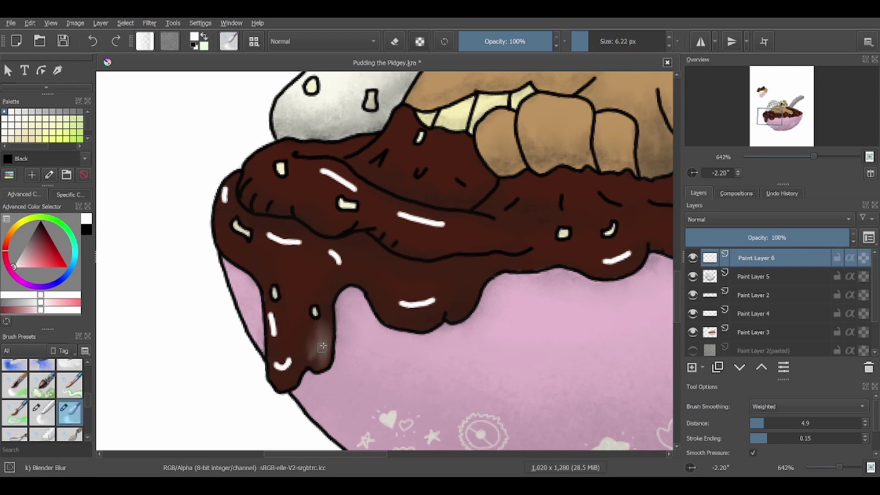
key(ctrl+z)
key(bracketleft)
key(bracketleft)
key(bracketleft)
key(bracketleft)
key(bracketleft)
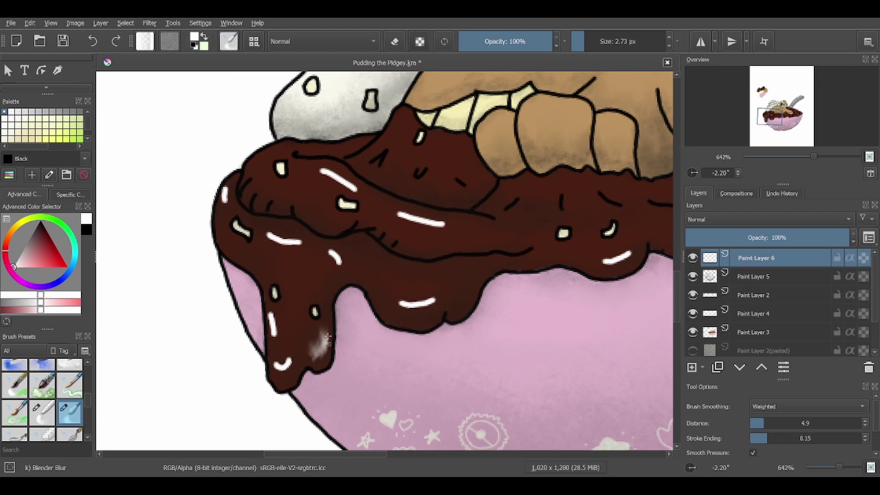
- Test blur strokes on the white sprinkles and the chocolate, then undo them
mouse_move(278, 367)
mouse_down()
mouse_move(280, 357)
mouse_move(289, 367)
mouse_up()
drag(273, 316, 273, 337)
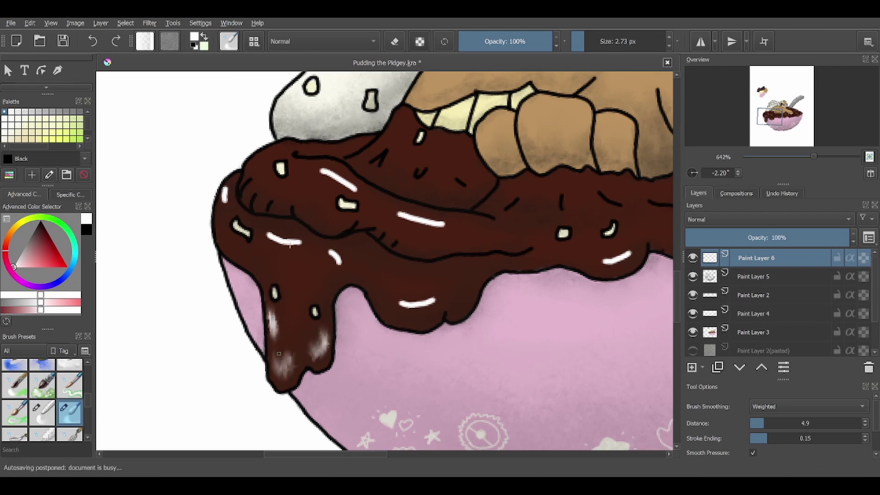
drag(268, 235, 300, 242)
drag(400, 303, 433, 303)
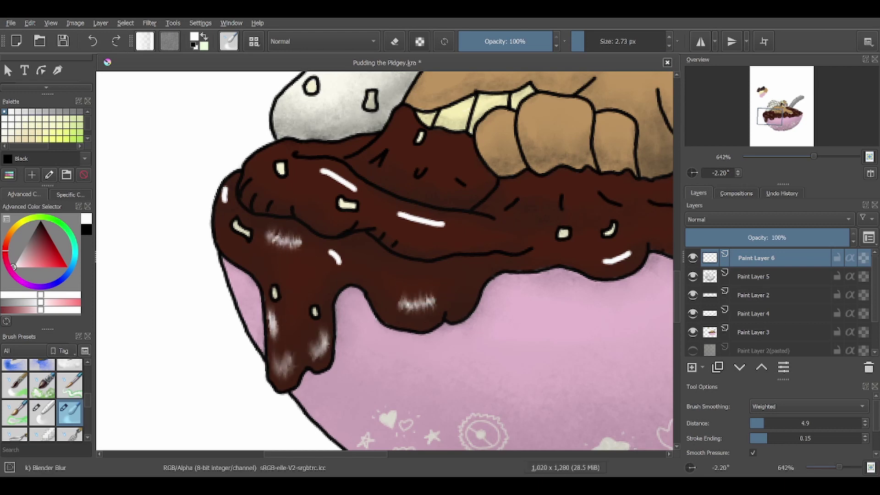
key(ctrl+z)
key(ctrl+z)
key(ctrl+z)
key(ctrl+z)
key(ctrl+z)
key(bracketright)
key(bracketright)
key(bracketright)
key(bracketright)
mouse_move(311, 165)
mouse_down()
mouse_move(355, 184)
mouse_move(353, 198)
mouse_move(365, 203)
mouse_move(355, 177)
mouse_move(300, 164)
mouse_move(334, 173)
mouse_up()
mouse_move(461, 227)
mouse_down()
mouse_move(389, 214)
mouse_move(454, 230)
mouse_up()
scroll(453, 230, down, 4)
key(ctrl+z)
key(ctrl+z)
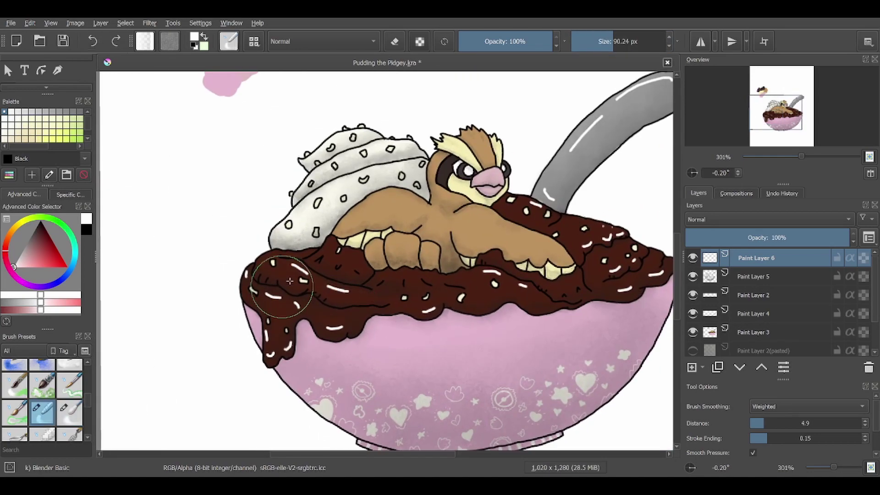
- Paint soft blended highlights across the chocolate with the Blender brushes, then undo them
key(slash)
key(bracketleft)
key(bracketleft)
key(bracketleft)
key(bracketleft)
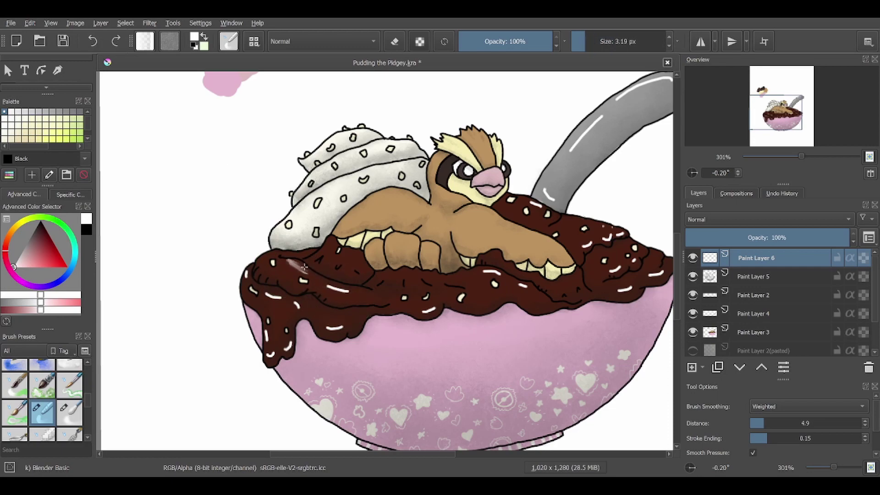
scroll(309, 265, up, 5)
key(bracketright)
key(bracketright)
key(bracketright)
mouse_move(279, 261)
mouse_down()
mouse_move(358, 284)
mouse_move(362, 294)
mouse_move(321, 283)
mouse_move(488, 385)
mouse_up()
scroll(45, 403, down, 1)
click(70, 419)
key(ctrl+z)
- Try a smeared highlight across the chocolate with the smear blender, then undo it
right_click(326, 290)
click(315, 300)
key(ctrl+z)
key(bracketleft)
key(bracketleft)
key(bracketleft)
mouse_move(280, 259)
mouse_down()
mouse_move(447, 329)
mouse_move(305, 261)
mouse_move(288, 263)
mouse_move(461, 346)
mouse_move(541, 334)
mouse_up()
key(ctrl+z)
key(ctrl+z)
key(ctrl+z)
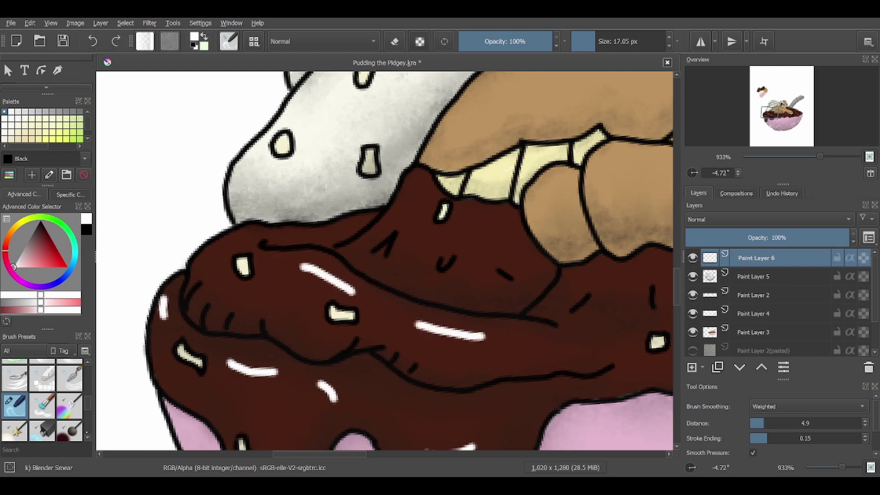
- Soften the white highlight stripes on the chocolate with the watercolour water-pattern brush
right_click(265, 304)
click(281, 299)
key(bracketleft)
key(bracketleft)
key(bracketleft)
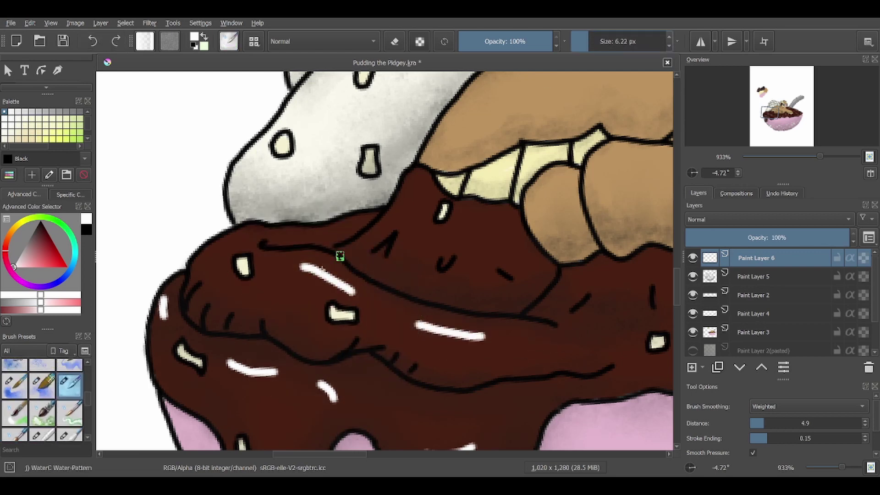
drag(295, 265, 355, 293)
key(bracketright)
key(bracketright)
key(bracketright)
drag(280, 247, 531, 343)
scroll(531, 344, down, 5)
scroll(385, 261, up, 3)
- Cover the spoon's white highlights with grey
key(bracketright)
key(bracketright)
key(bracketright)
drag(595, 120, 565, 100)
key(bracketleft)
key(bracketleft)
key(bracketleft)
drag(429, 254, 444, 271)
- Paint brown over the remaining white marks and dashes on the chocolate
mouse_move(573, 314)
mouse_down()
mouse_move(501, 325)
mouse_move(527, 316)
mouse_up()
mouse_move(527, 367)
mouse_down()
mouse_move(613, 360)
mouse_move(539, 398)
mouse_move(591, 348)
mouse_up()
mouse_move(387, 321)
mouse_down()
mouse_move(401, 332)
mouse_move(419, 319)
mouse_move(445, 330)
mouse_move(219, 300)
mouse_up()
drag(275, 333, 324, 344)
mouse_move(440, 348)
mouse_down()
mouse_move(497, 334)
mouse_move(422, 339)
mouse_up()
mouse_move(421, 339)
mouse_down()
mouse_move(444, 324)
mouse_move(321, 298)
mouse_move(328, 393)
mouse_move(346, 320)
mouse_move(439, 292)
mouse_move(367, 275)
mouse_up()
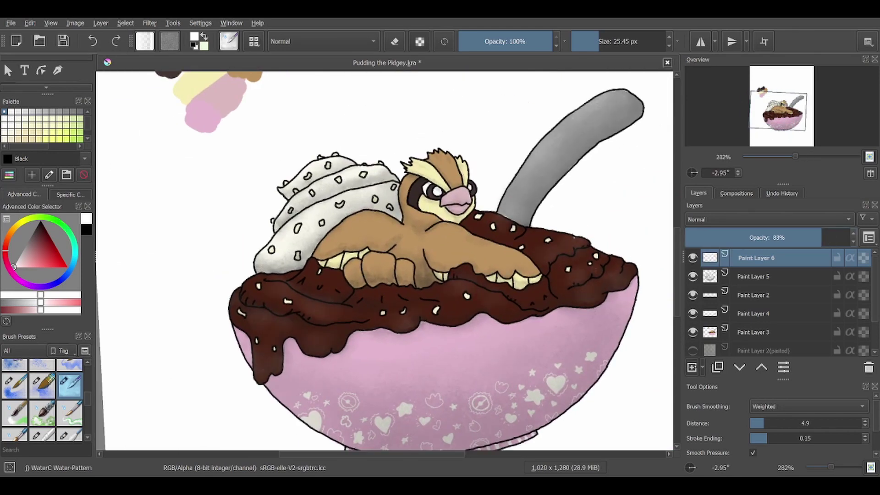
- Add Paint Layer 7 and test light wet-lines watercolour strokes on the chocolate, undoing them
click(691, 367)
click(15, 385)
key(x)
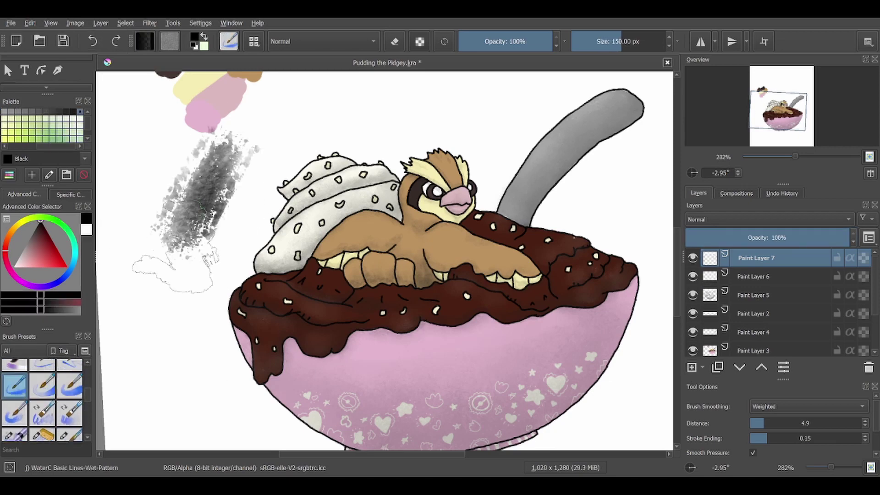
key(x)
mouse_move(286, 300)
mouse_down()
mouse_move(257, 300)
mouse_move(285, 293)
mouse_up()
drag(220, 321, 316, 270)
key(ctrl+z)
key(slash)
drag(399, 346, 471, 344)
key(ctrl+z)
drag(220, 305, 267, 294)
- Test the round-grain watercolour brush on the chocolate, undoing each stroke
key(ctrl+z)
drag(451, 312, 512, 297)
key(ctrl+z)
key(ctrl+z)
mouse_move(165, 275)
mouse_down()
mouse_move(243, 243)
mouse_move(206, 250)
mouse_move(270, 286)
mouse_up()
key(bracketleft)
key(bracketleft)
key(bracketleft)
key(ctrl+z)
drag(500, 316, 429, 298)
key(ctrl+z)
- Hide and delete Paint Layer 6, then move Paint Layer 5 below Paint Layer 2
scroll(385, 262, down, 3)
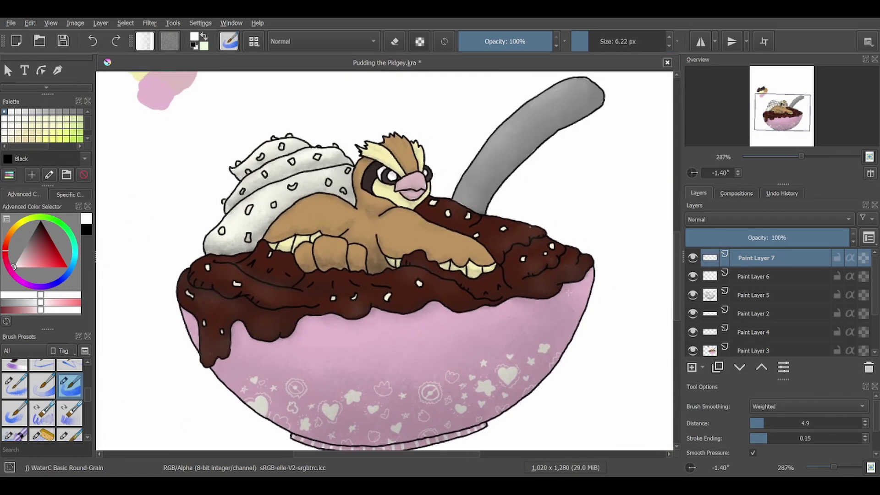
click(692, 277)
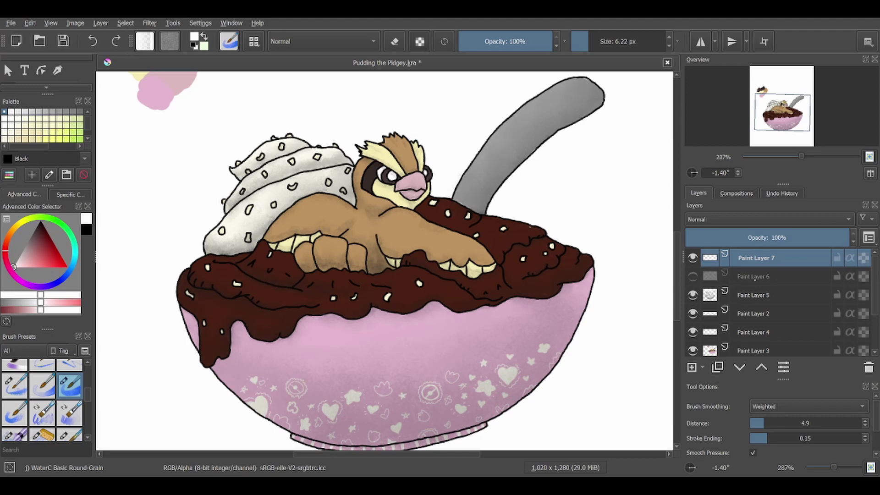
click(753, 295)
click(740, 366)
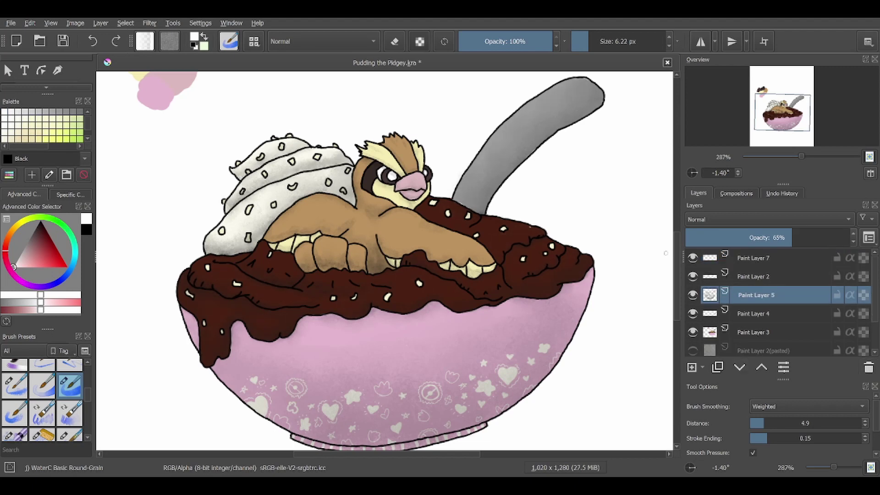
scroll(511, 263, down, 3)
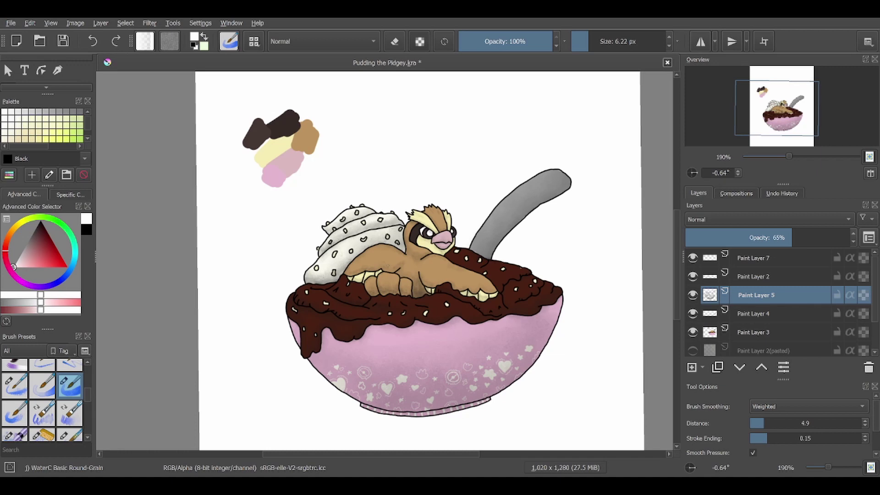
- Add Paint Layer 8 and paint faint pale WaterC Round-Grunge strokes across the chocolate
scroll(458, 328, up, 4)
key(Insert)
key(/)
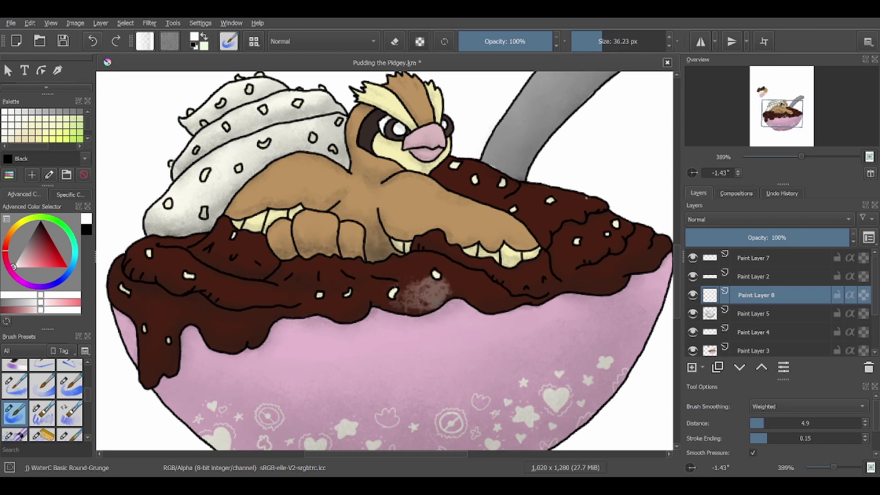
key(bracketleft)
key(bracketleft)
key(bracketleft)
drag(133, 252, 257, 300)
mouse_move(114, 271)
mouse_down()
mouse_move(145, 301)
mouse_move(174, 309)
mouse_up()
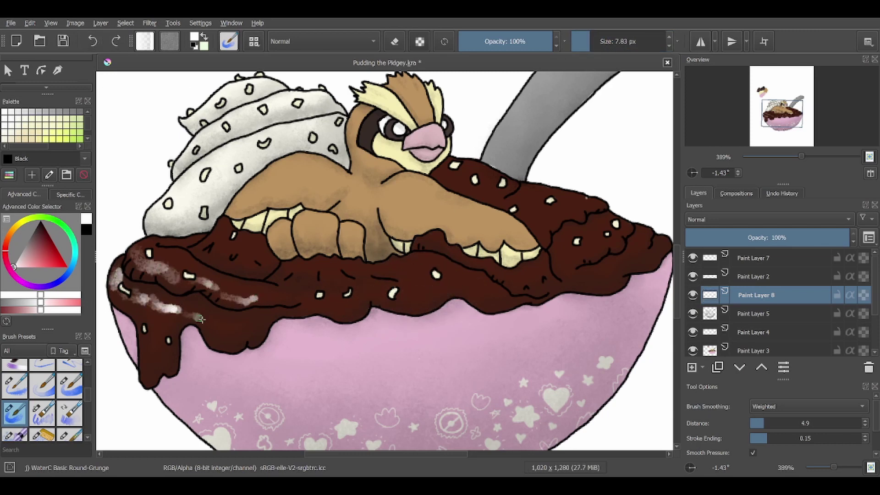
drag(335, 314, 380, 291)
drag(392, 308, 430, 304)
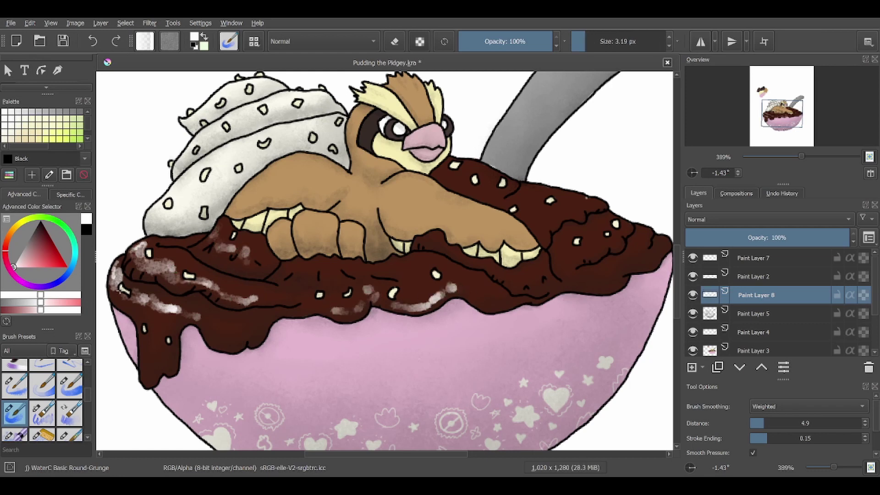
- Blend the pale strokes with the Water-Pattern and Spread brushes and set the layer to 71% opacity
key(slash)
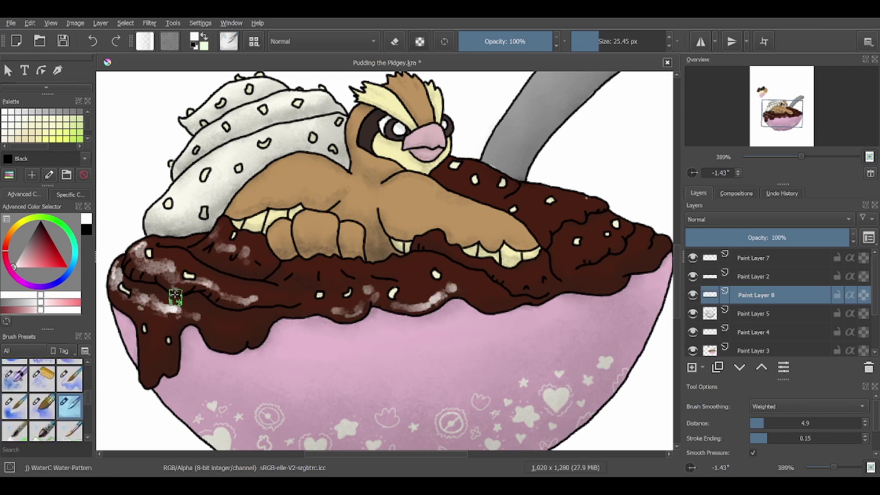
drag(112, 274, 216, 321)
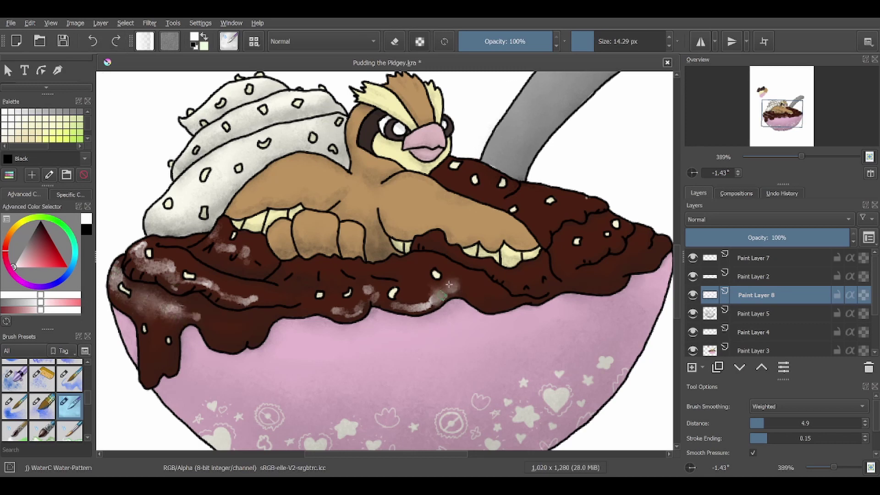
mouse_move(371, 299)
mouse_down()
mouse_move(347, 303)
mouse_move(243, 295)
mouse_up()
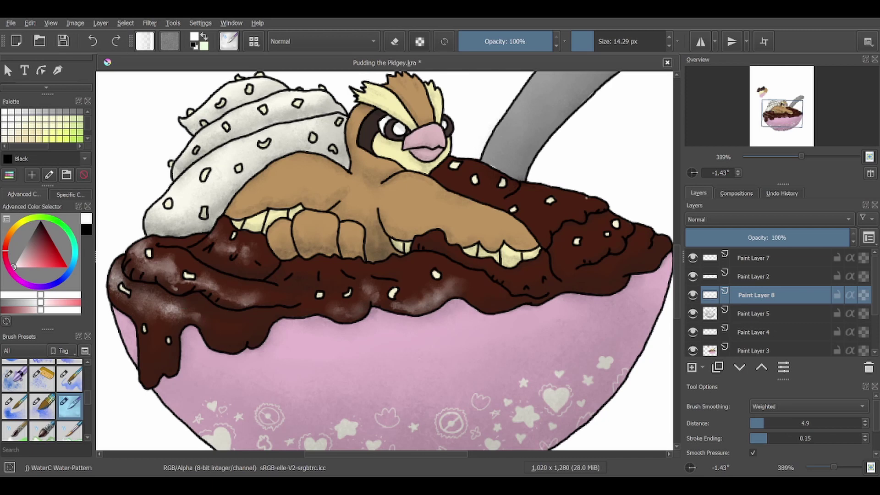
key(slash)
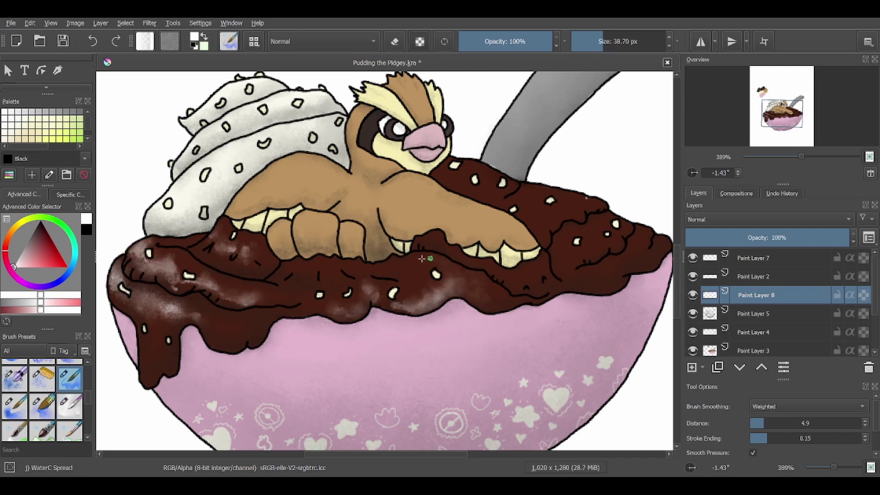
click(42, 406)
mouse_move(484, 169)
mouse_down()
mouse_move(493, 193)
mouse_move(560, 209)
mouse_up()
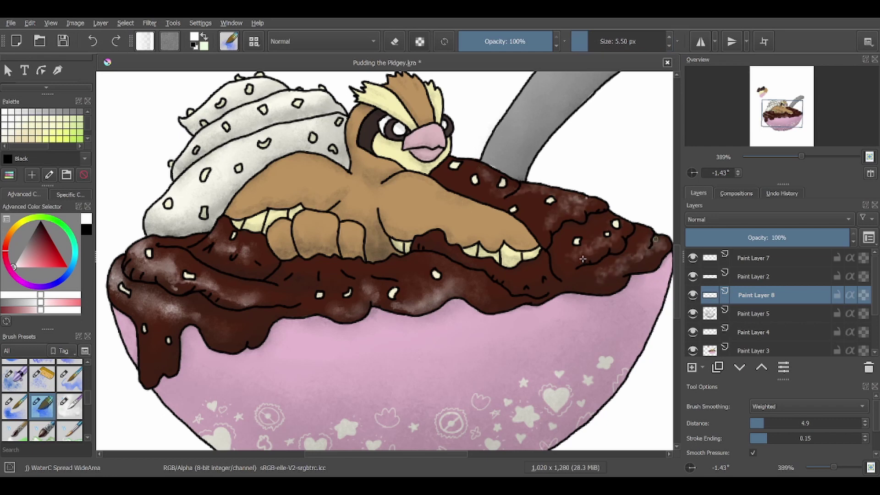
key(slash)
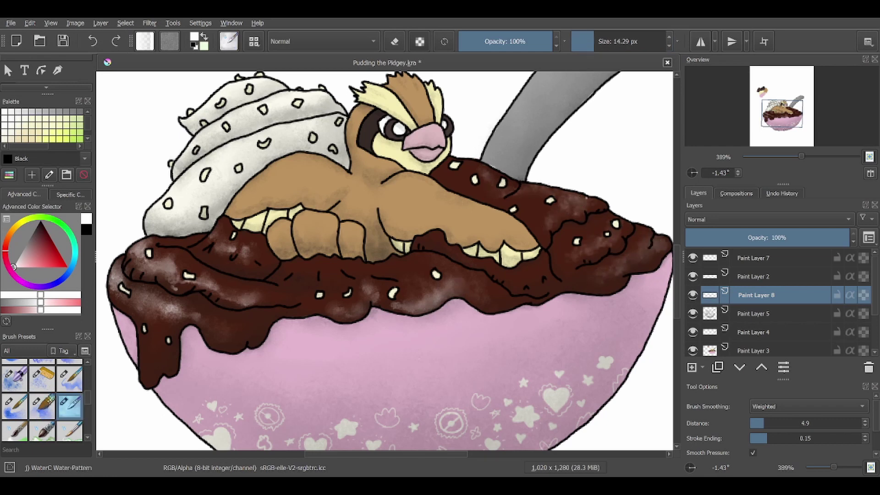
key(slash)
click(807, 236)
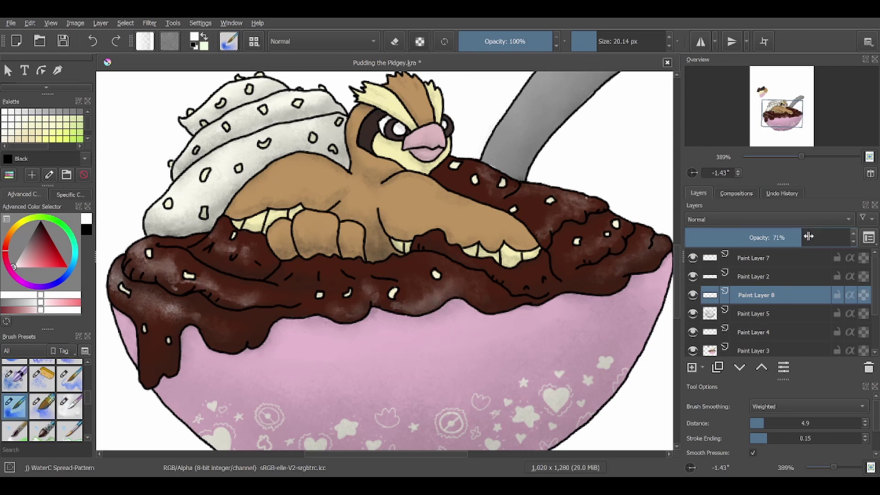
- On new Paint Layer 9, paint white Lines-Wet-Pattern highlights along the chocolate rim
key(period)
key(period)
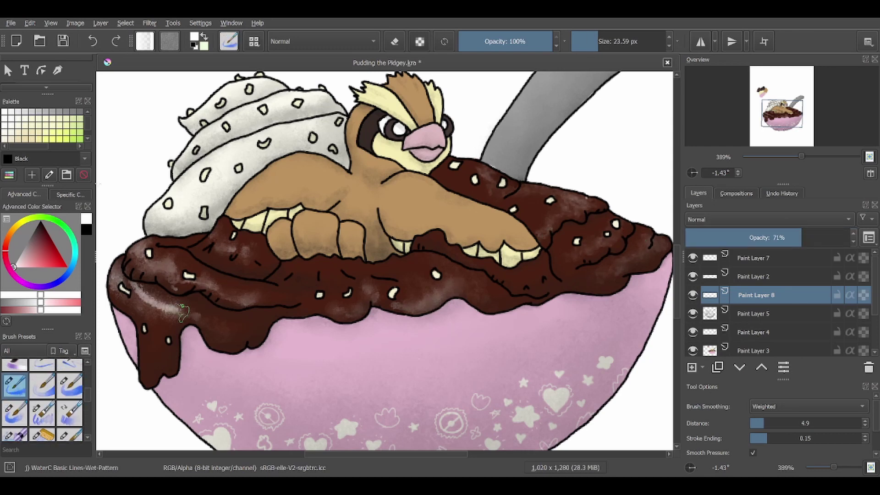
key(Insert)
drag(137, 250, 238, 297)
drag(600, 275, 663, 242)
drag(552, 223, 589, 199)
drag(479, 181, 495, 167)
mouse_move(113, 266)
mouse_down()
mouse_move(129, 301)
mouse_move(160, 317)
mouse_up()
key(period)
- Soften the white rim highlights with water and lower Paint Layer 9's opacity
drag(163, 271, 119, 312)
drag(192, 275, 229, 298)
drag(589, 197, 550, 227)
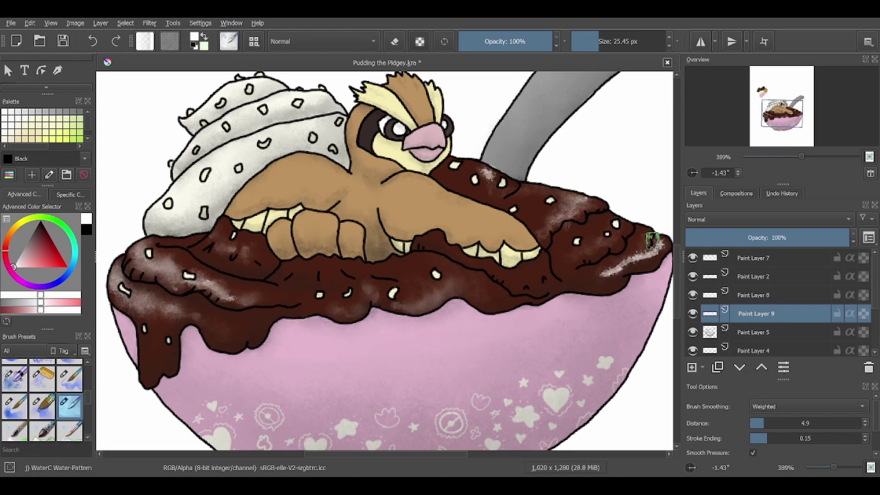
drag(660, 245, 596, 285)
drag(500, 167, 479, 186)
click(786, 239)
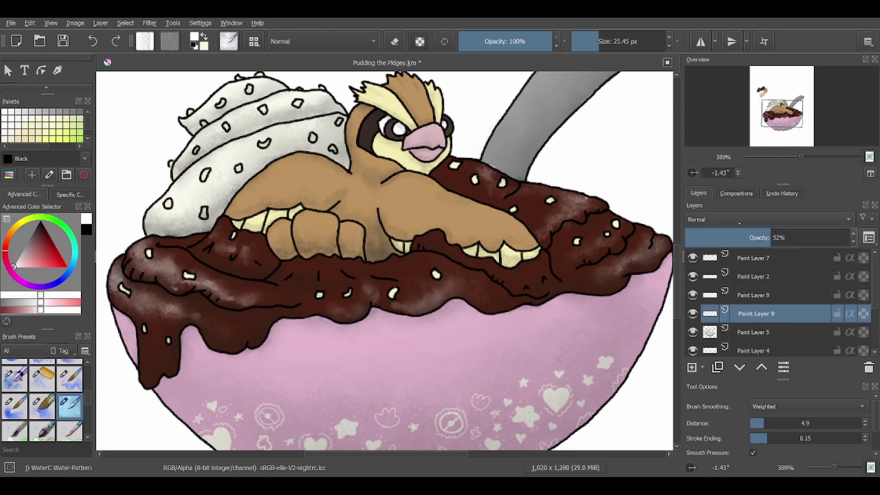
- Lower Paint Layer 8's opacity to 46%, then reselect Paint Layer 9
scroll(385, 261, down, 3)
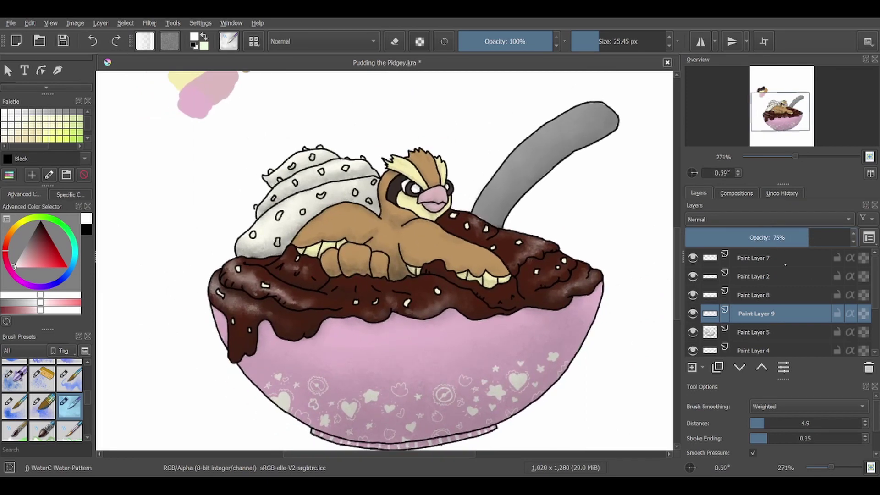
click(797, 238)
key(Page_Up)
drag(797, 238, 752, 237)
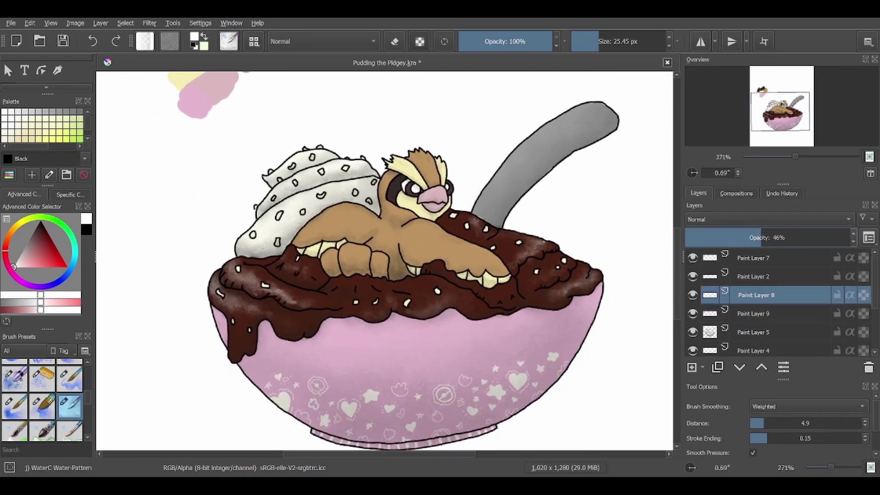
scroll(385, 262, down, 3)
click(752, 314)
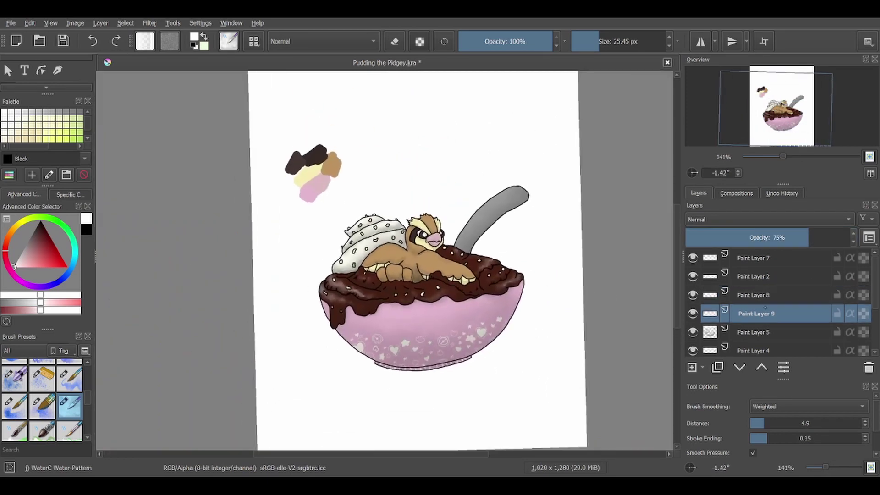
scroll(752, 313, down, 1)
scroll(812, 270, up, 2)
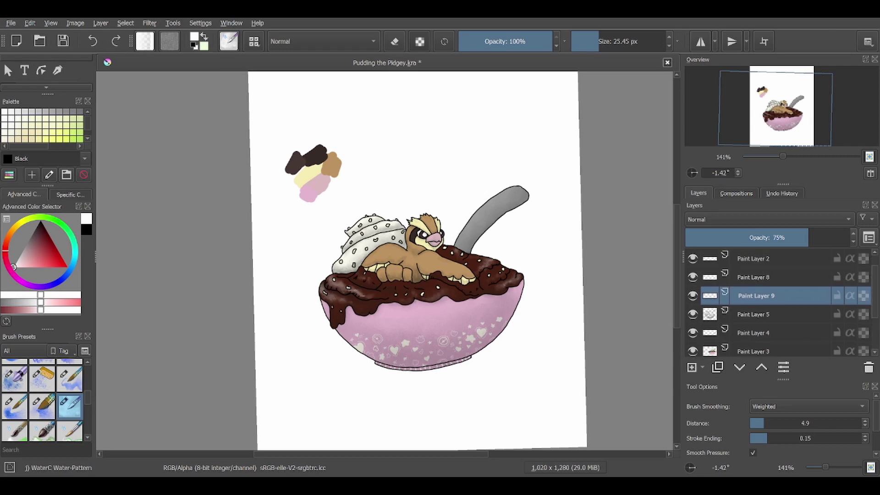
scroll(779, 298, down, 2)
- On Paint Layer 3, lasso and delete the upper-left colour swatches, then deselect
click(753, 291)
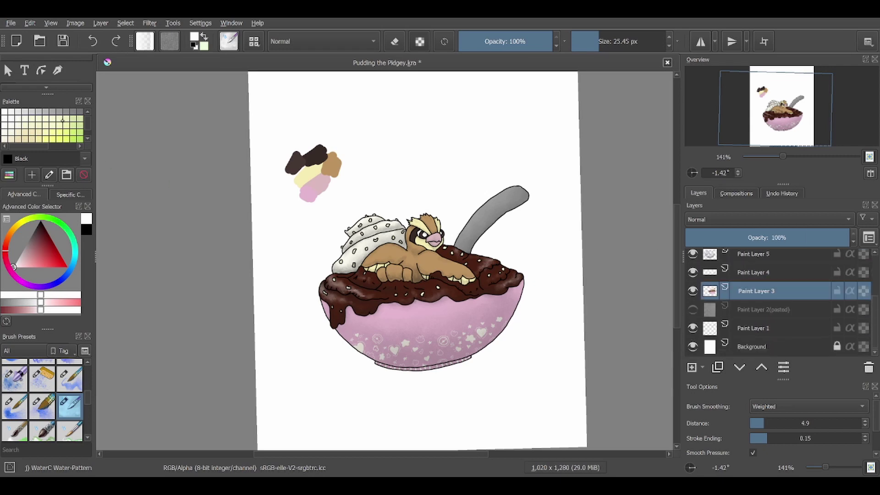
scroll(46, 78, down, 1)
click(57, 78)
mouse_move(285, 206)
mouse_down()
mouse_move(362, 183)
mouse_move(284, 208)
mouse_up()
key(Delete)
key(ctrl+shift+a)
key(b)
scroll(415, 261, down, 2)
scroll(415, 261, up, 1)
- On Paint Layer 1, try pale-yellow and brown stripes with a large round brush, then undo them
click(754, 328)
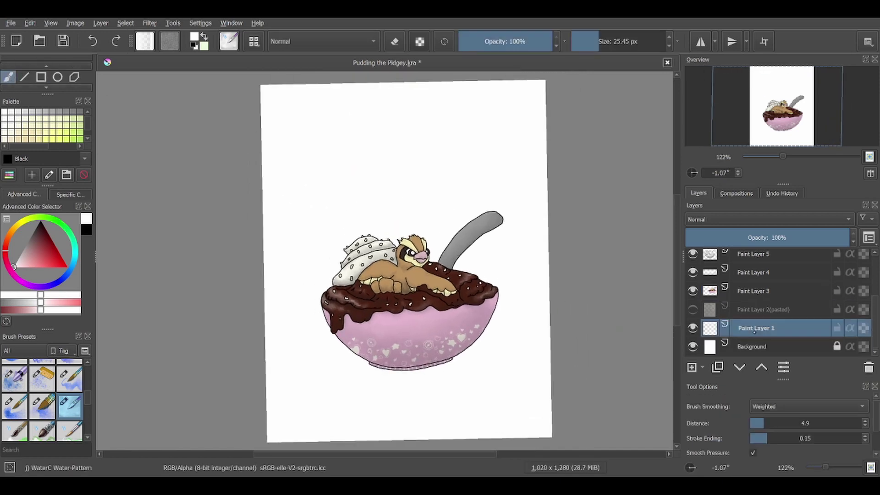
click(46, 132)
click(634, 41)
scroll(42, 400, up, 2)
scroll(42, 400, up, 2)
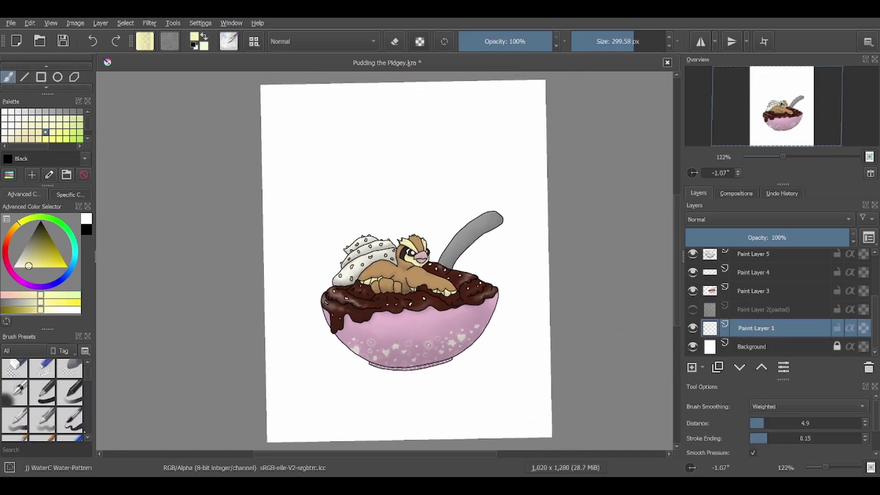
click(43, 392)
drag(344, 85, 344, 439)
scroll(41, 126, down, 3)
click(53, 138)
drag(431, 84, 466, 437)
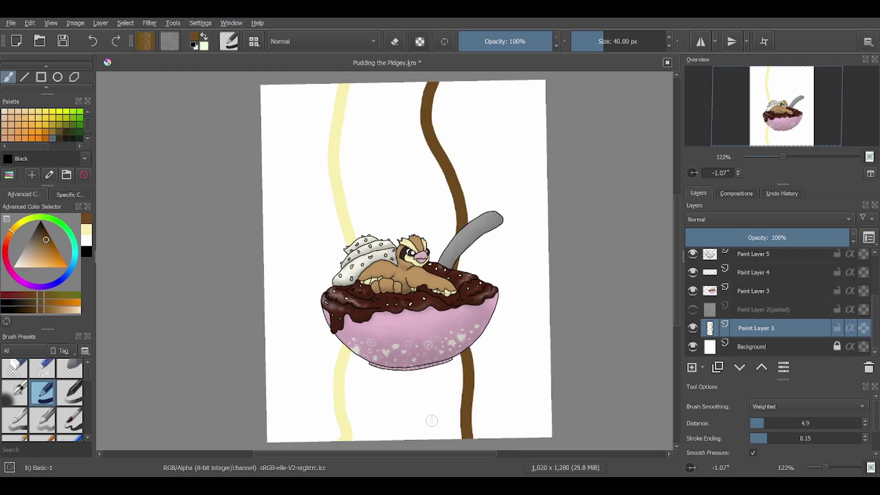
key(ctrl+z)
key(ctrl+z)
drag(352, 84, 321, 440)
key(ctrl+z)
- Paint wide wavy brown, pale-yellow and dark red bands from left to right
drag(302, 83, 302, 440)
click(46, 111)
drag(390, 83, 390, 431)
drag(412, 367, 459, 435)
scroll(42, 126, down, 3)
click(53, 124)
drag(492, 85, 500, 438)
key(ctrl+z)
click(491, 110)
drag(515, 136, 531, 431)
- Smooth the cream band's left edge and push the red and brown edges inward
ctrl+click(393, 109)
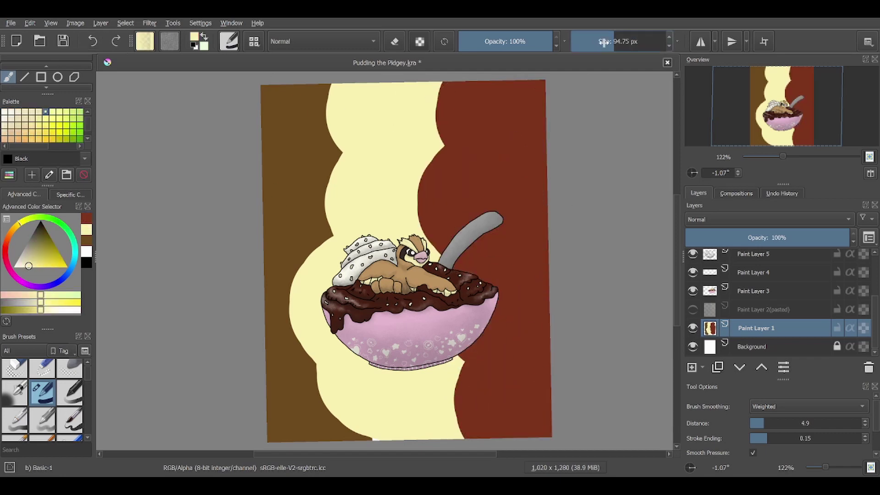
drag(339, 87, 328, 209)
drag(353, 146, 380, 434)
ctrl+click(481, 90)
mouse_move(428, 83)
mouse_down()
mouse_move(419, 256)
mouse_move(458, 438)
mouse_up()
ctrl+click(284, 275)
drag(326, 85, 335, 440)
- Widen and reshape the cream band where it meets the red band
ctrl+click(366, 229)
drag(320, 128, 348, 386)
drag(426, 85, 431, 243)
drag(453, 367, 463, 440)
drag(440, 84, 440, 197)
drag(449, 367, 459, 422)
drag(454, 84, 436, 257)
drag(463, 362, 499, 438)
- Even out the cream-and-red boundary using colours sampled from the canvas
ctrl+click(504, 275)
mouse_move(454, 238)
mouse_down()
mouse_move(465, 145)
mouse_move(440, 247)
mouse_up()
drag(449, 362, 508, 436)
ctrl+click(412, 196)
drag(440, 193, 431, 252)
mouse_move(454, 357)
mouse_down()
mouse_move(500, 435)
mouse_move(498, 408)
mouse_move(485, 433)
mouse_up()
ctrl+click(518, 366)
ctrl+click(485, 413)
- On a new layer, paint thick white wavy strokes across the stripes
key(Insert)
click(4, 111)
mouse_move(327, 211)
mouse_down()
mouse_move(405, 193)
mouse_move(529, 197)
mouse_up()
drag(328, 147, 278, 186)
- Add two more white strokes near the bottom, then test a watercolour brush and undo it
drag(477, 366, 543, 375)
drag(328, 381, 292, 404)
scroll(42, 400, down, 3)
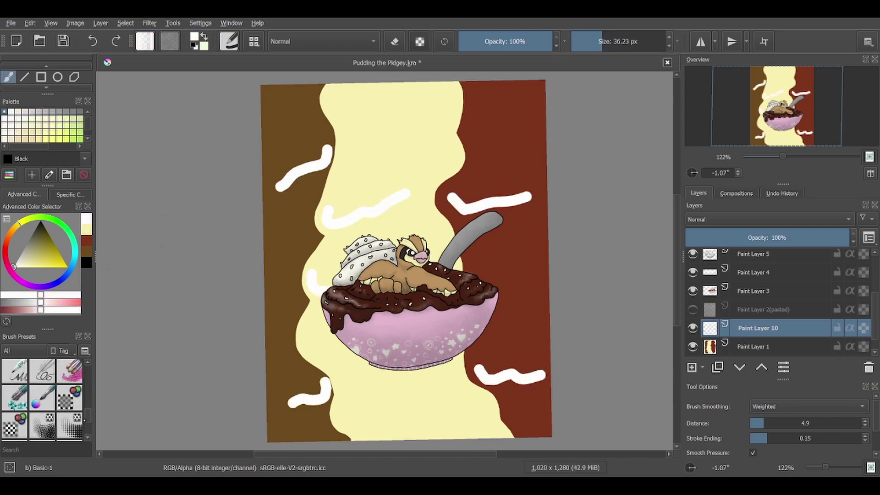
scroll(42, 400, down, 3)
click(70, 371)
mouse_move(339, 215)
mouse_down()
mouse_move(275, 138)
mouse_move(321, 201)
mouse_move(419, 207)
mouse_move(320, 206)
mouse_up()
key(bracketleft)
key(bracketleft)
key(bracketleft)
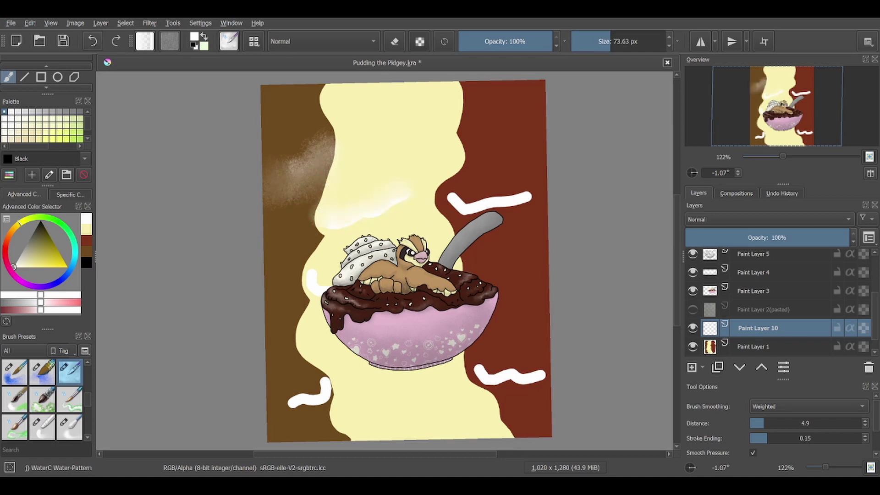
key(ctrl+z)
key(ctrl+z)
key(ctrl+z)
key(ctrl+z)
- Clear all white strokes from Paint Layer 10 and switch to the small Basic-1 brush
click(69, 426)
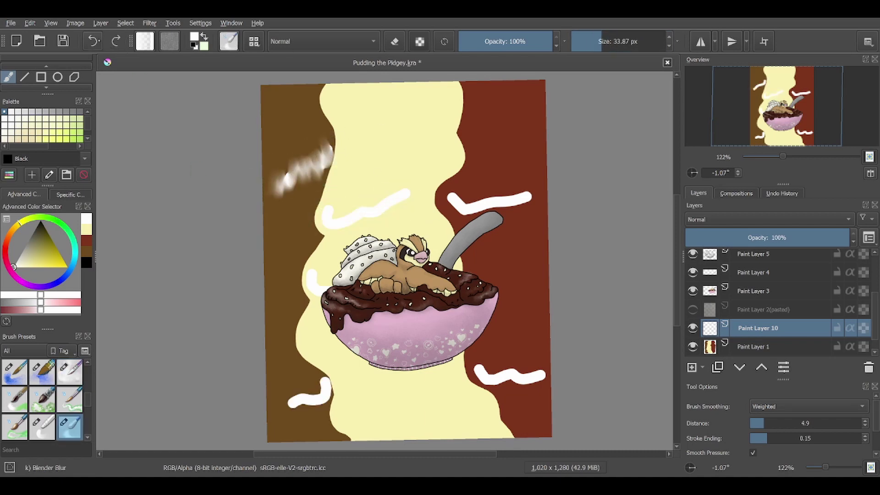
key(Delete)
key(slash)
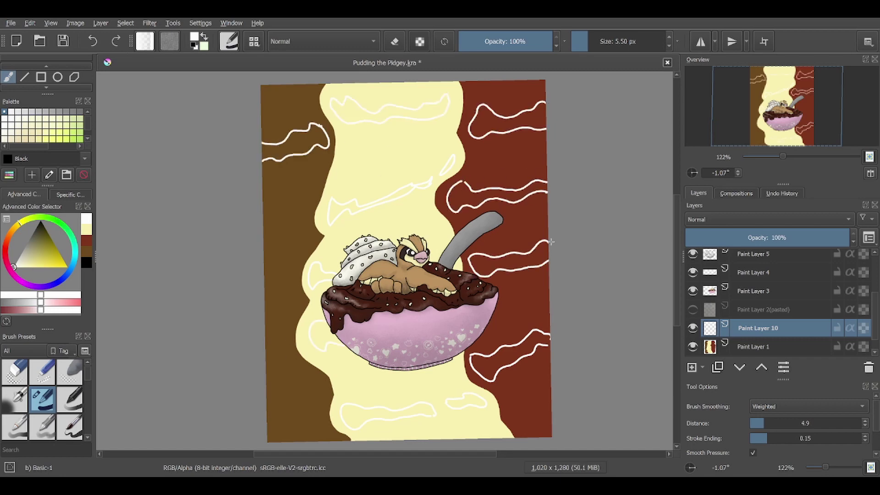
- Draw four thin white wavy outlines on the brown band, bottom-left and red band
drag(306, 251, 264, 243)
mouse_move(321, 377)
mouse_down()
mouse_move(268, 411)
mouse_move(307, 377)
mouse_up()
drag(334, 432, 284, 440)
drag(510, 423, 551, 404)
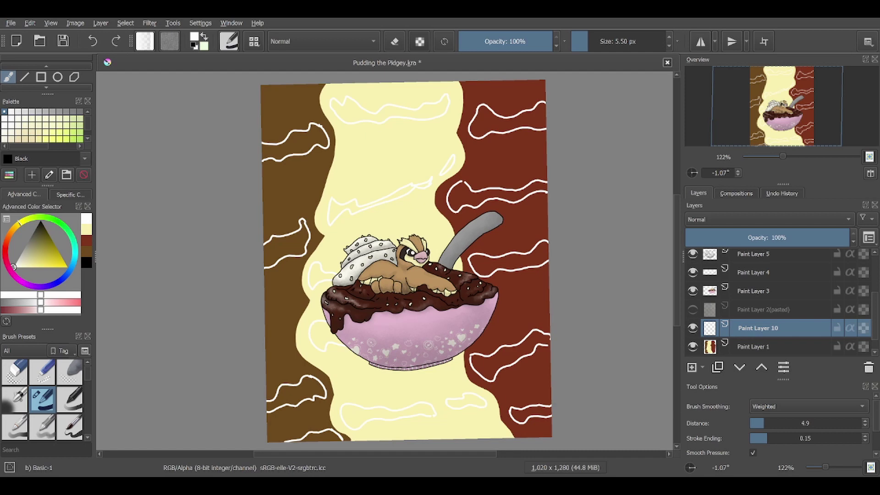
- Test the WaterC and Blender Blur presets on the outlines
scroll(41, 399, down, 5)
click(70, 372)
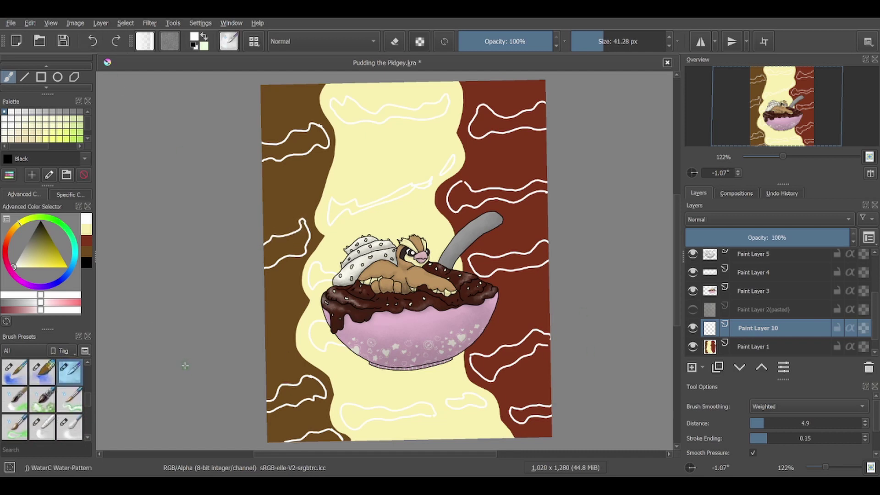
click(70, 428)
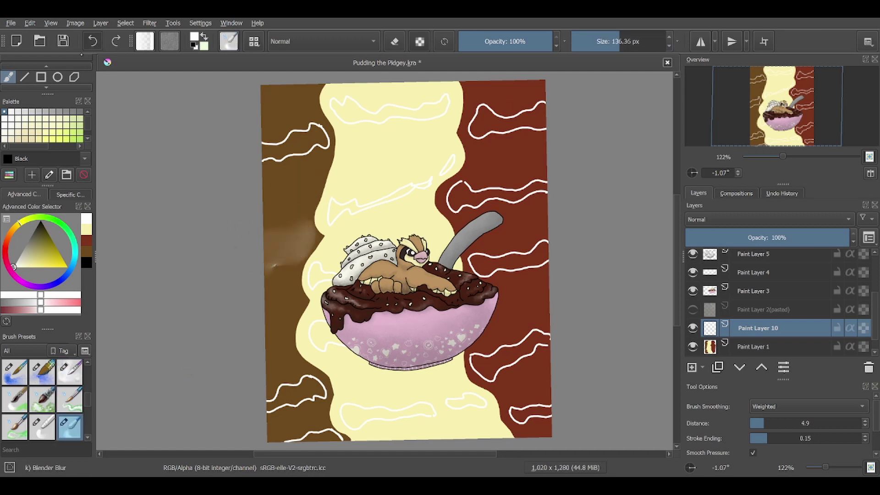
scroll(42, 399, down, 1)
scroll(41, 399, up, 1)
mouse_move(298, 224)
mouse_down()
mouse_move(284, 261)
mouse_move(274, 231)
mouse_move(275, 264)
mouse_move(304, 224)
mouse_move(275, 266)
mouse_move(303, 232)
mouse_move(297, 246)
mouse_move(270, 259)
mouse_move(300, 232)
mouse_up()
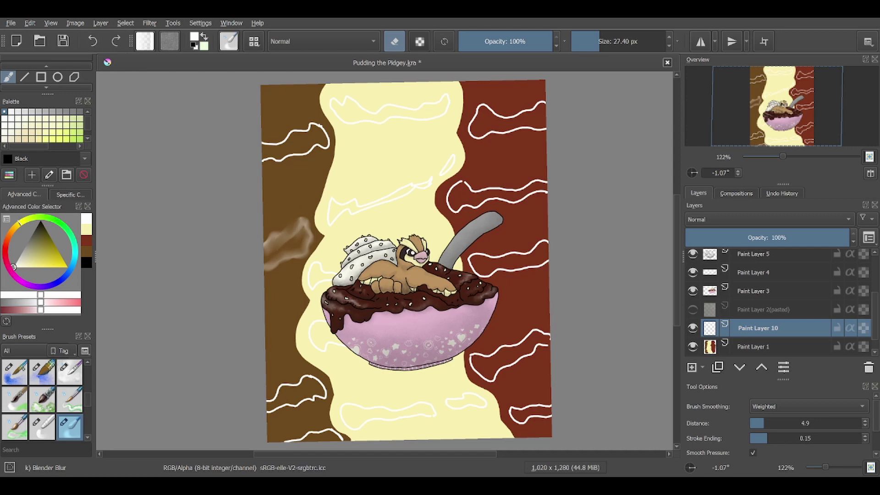
- Undo the blur to restore the crisp outlines, then bucket-fill the top-left outline white
key(/)
key(ctrl+z)
key(ctrl+z)
key(ctrl+z)
key(ctrl+z)
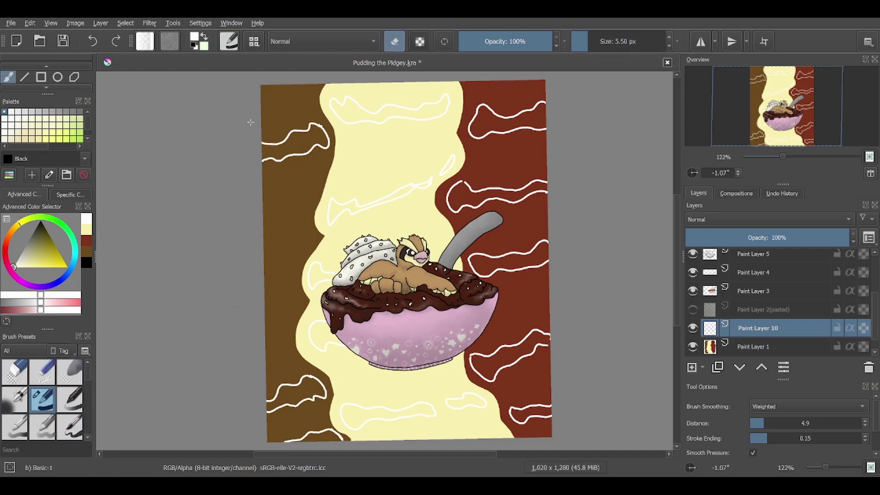
key(ctrl+z)
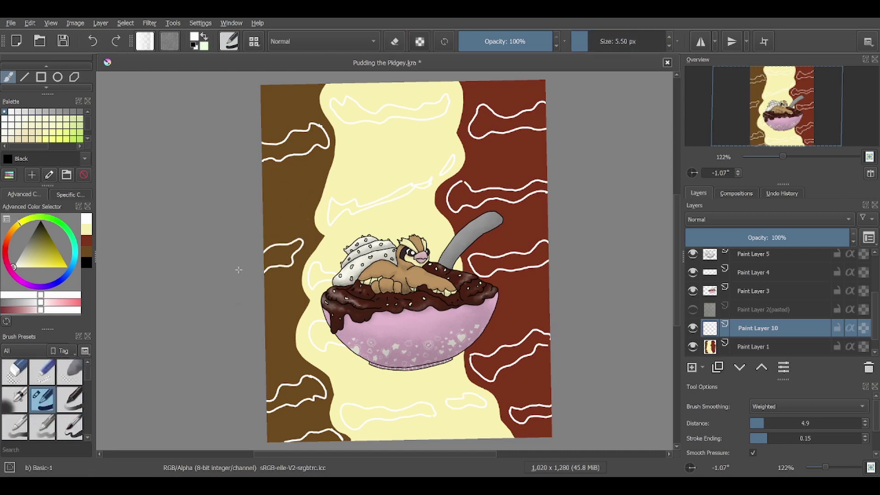
key(ctrl+z)
key(ctrl+z)
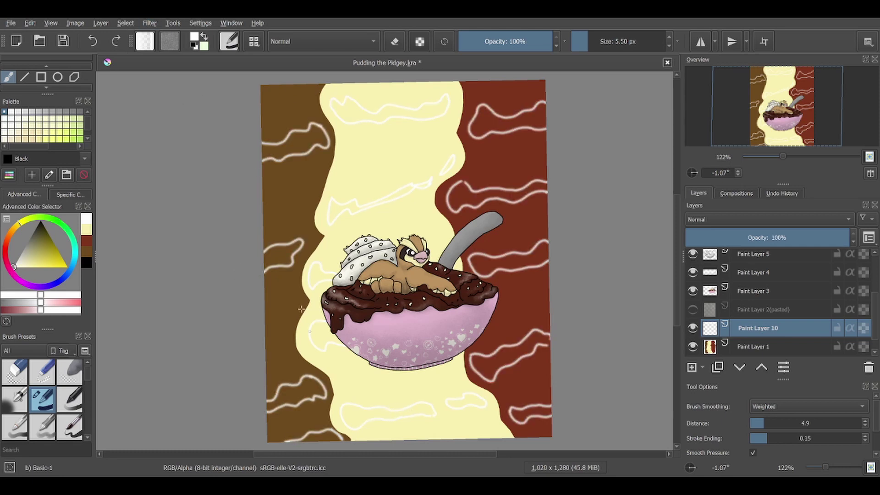
key(ctrl+shift+z)
key(ctrl+shift+z)
key(bracketright)
key(bracketright)
key(bracketright)
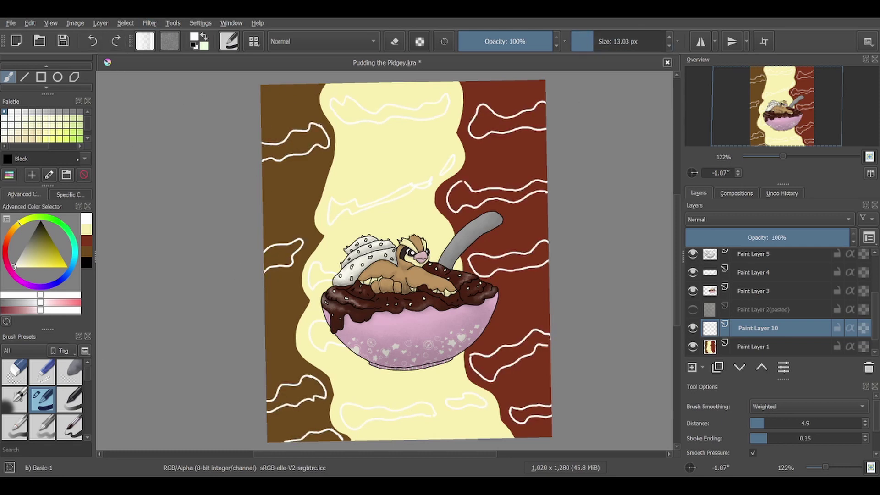
key(f)
click(298, 145)
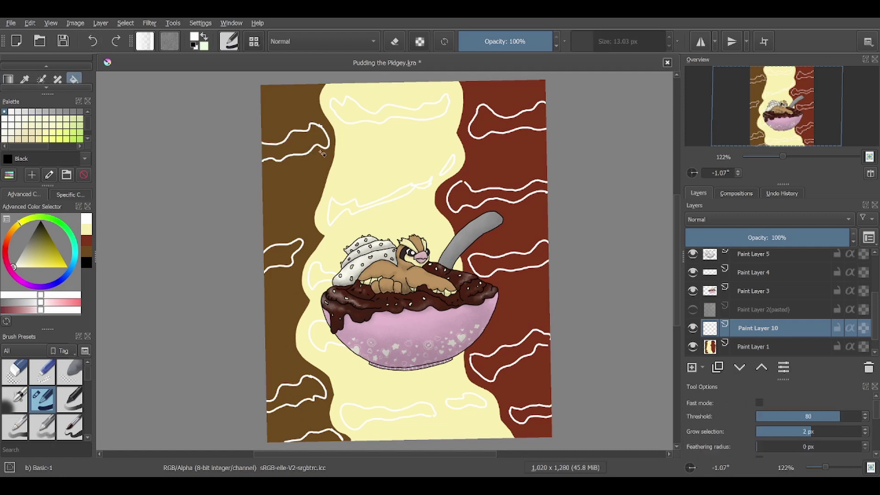
- Undo the accidental whole-canvas white fill and add new Paint Layer 11 for brush painting
click(335, 203)
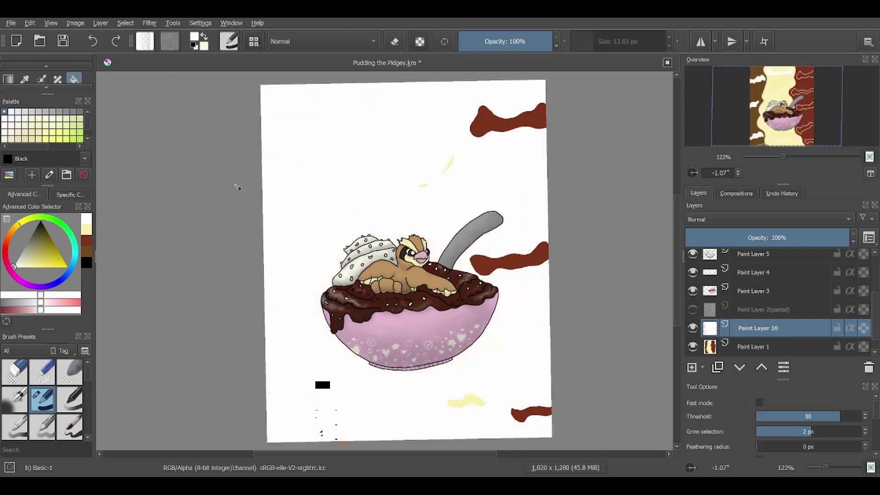
key(ctrl+z)
key(b)
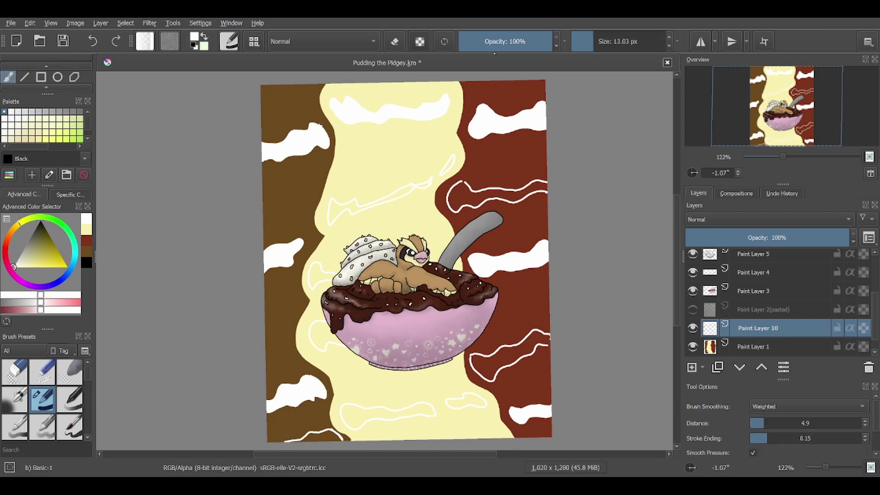
key(Insert)
- Paint solid white inside each outline on the red band, left side and bottom
mouse_move(460, 186)
mouse_down()
mouse_move(459, 204)
mouse_move(543, 182)
mouse_up()
drag(461, 192, 527, 192)
mouse_move(475, 359)
mouse_down()
mouse_move(489, 375)
mouse_move(547, 342)
mouse_move(534, 335)
mouse_move(498, 356)
mouse_up()
drag(454, 402, 482, 401)
mouse_move(346, 410)
mouse_down()
mouse_move(367, 418)
mouse_move(429, 409)
mouse_move(404, 413)
mouse_up()
drag(316, 325, 337, 344)
mouse_move(316, 263)
mouse_down()
mouse_move(320, 281)
mouse_move(314, 275)
mouse_up()
mouse_move(332, 219)
mouse_down()
mouse_move(349, 201)
mouse_move(431, 183)
mouse_move(329, 206)
mouse_move(344, 203)
mouse_up()
mouse_move(444, 173)
mouse_down()
mouse_move(454, 156)
mouse_move(442, 175)
mouse_up()
drag(284, 440, 330, 438)
- Delete the outline layer and blur the right and left swirl edges with a smaller Blender Blur
key(/)
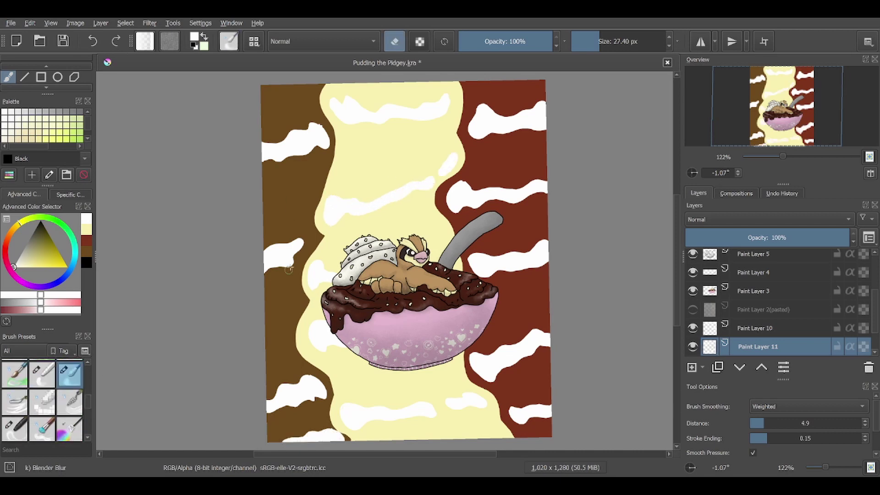
key(shift+Delete)
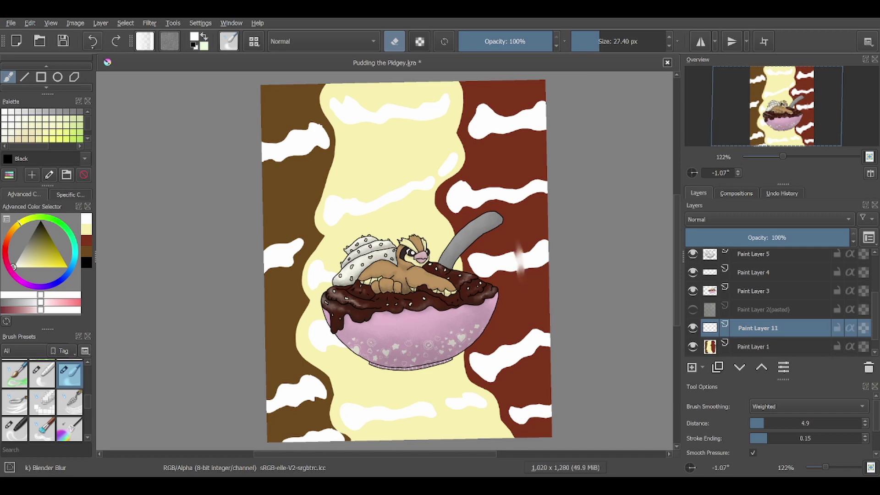
key([)
key([)
key([)
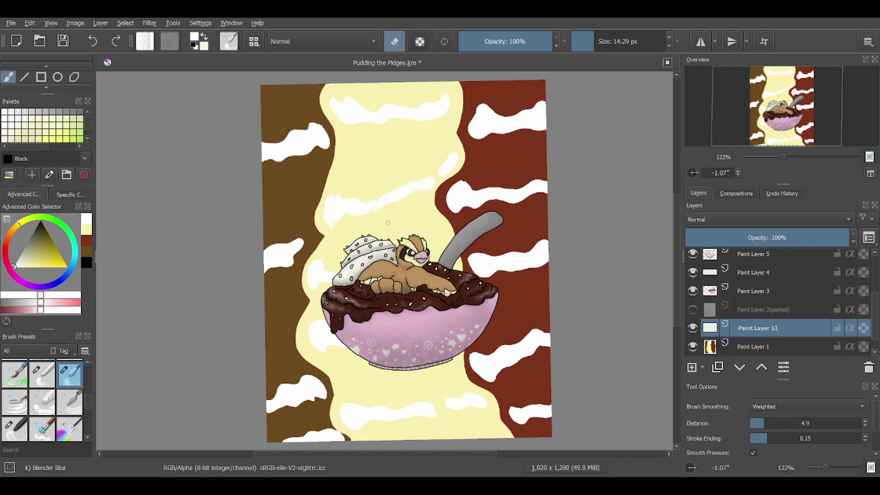
drag(461, 217, 460, 180)
drag(514, 192, 537, 181)
drag(271, 147, 323, 123)
drag(270, 251, 300, 238)
- Blur the edges of the upper-right, red-band, lower-left and bottom swirls
mouse_move(441, 123)
mouse_down()
mouse_move(491, 95)
mouse_move(520, 103)
mouse_move(476, 125)
mouse_up()
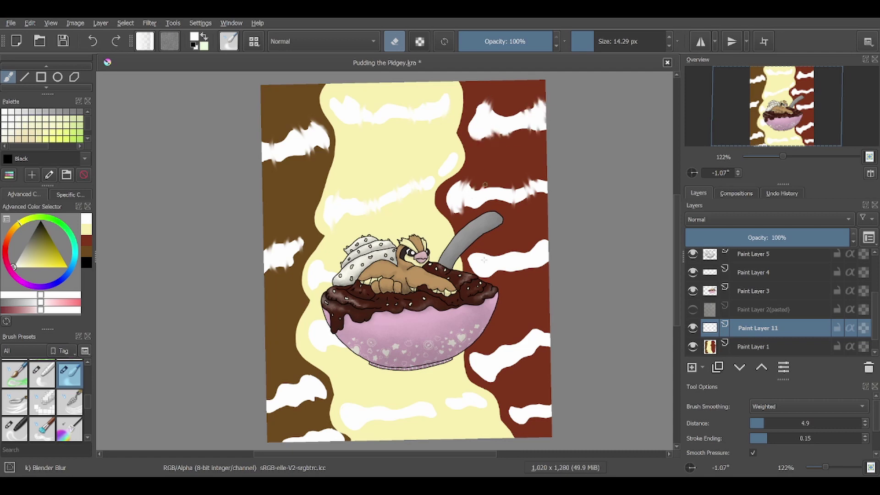
drag(539, 258, 489, 273)
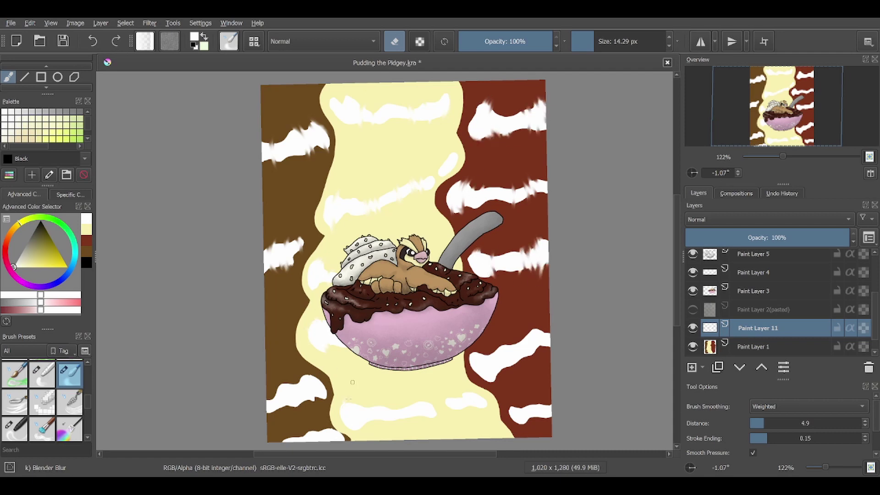
mouse_move(275, 387)
mouse_down()
mouse_move(298, 382)
mouse_move(311, 403)
mouse_up()
drag(280, 440, 327, 428)
drag(300, 135, 276, 155)
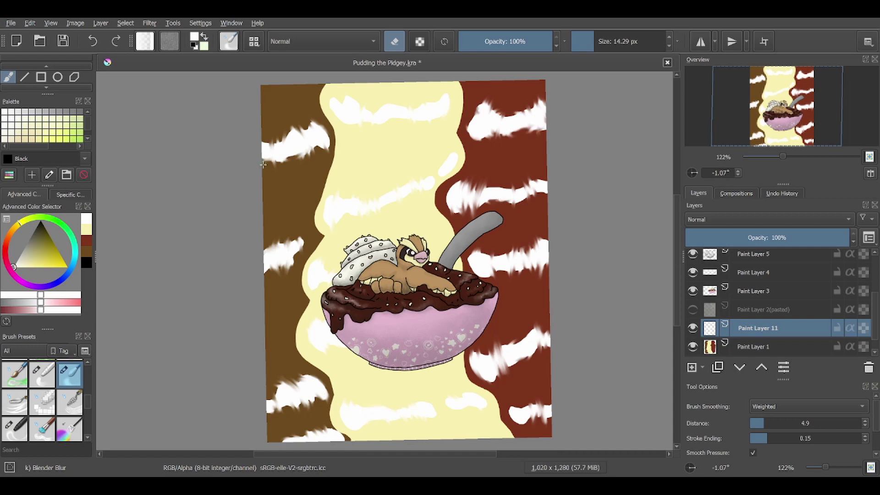
- Switch to a thin inking pen and zoom in on the bowl
right_click(445, 217)
click(407, 411)
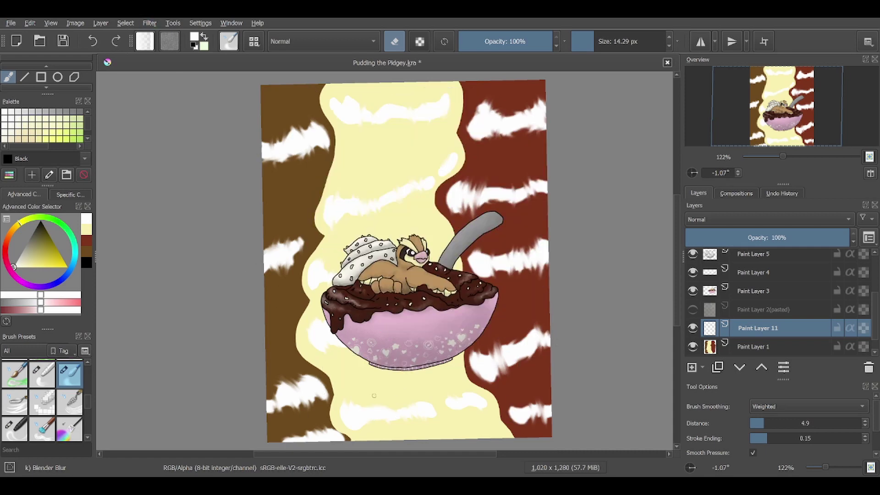
key(slash)
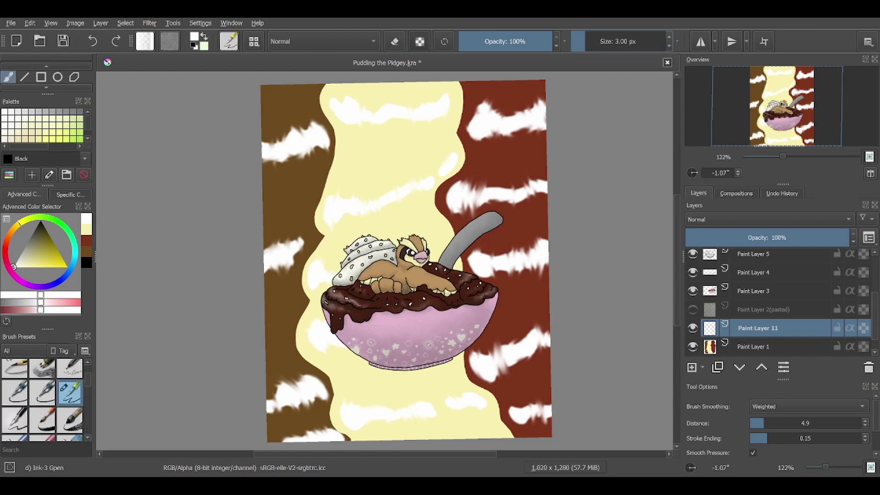
scroll(422, 342, up, 5)
scroll(422, 342, up, 2)
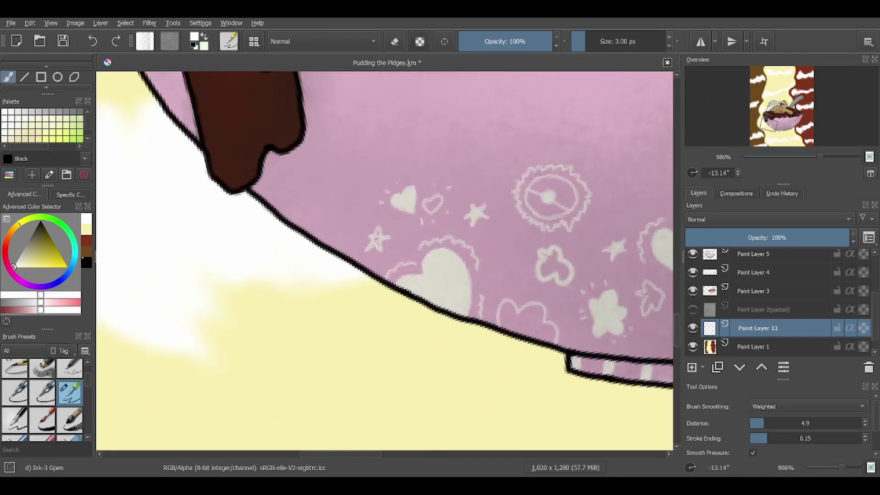
- Write small initials near the bowl's bottom with the Ink-3 Gpen at 3 px
mouse_move(386, 298)
mouse_down()
mouse_move(424, 321)
mouse_move(463, 322)
mouse_up()
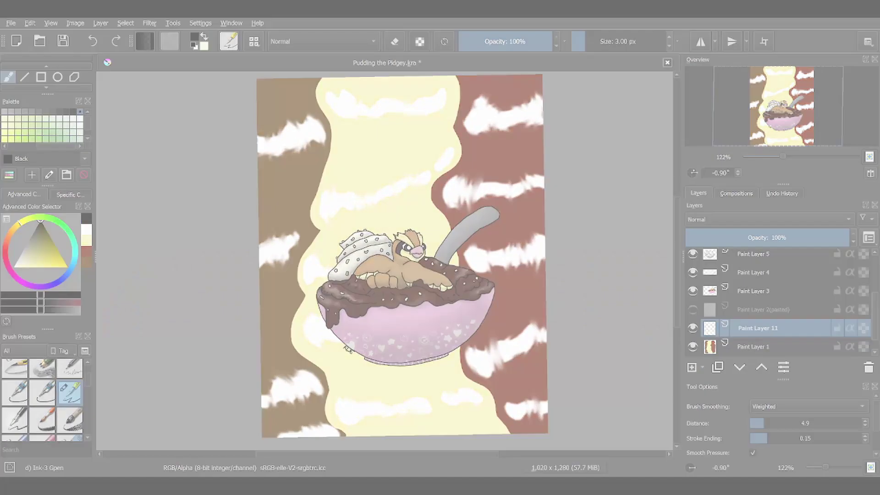